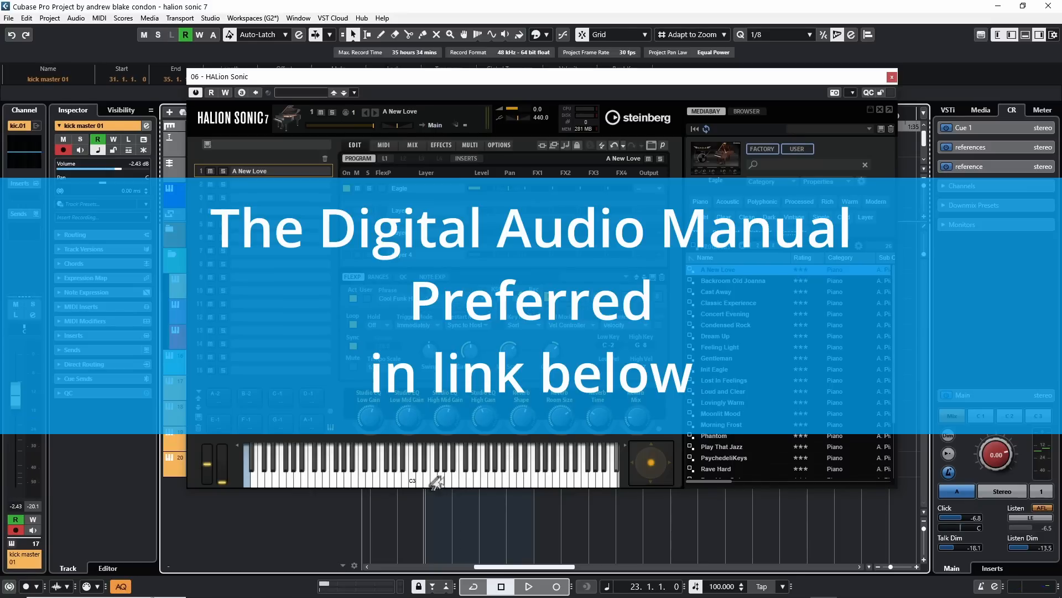
- Audition notes in HALion Sonic with the Cool Funk H phrase and play the chord events from bar 23
click(458, 487)
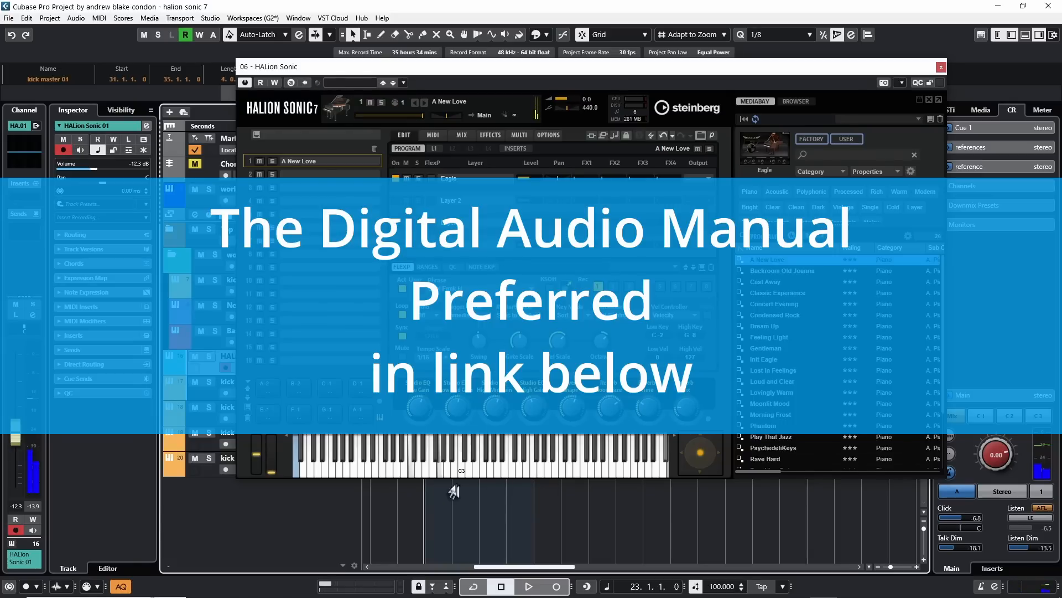
click(450, 476)
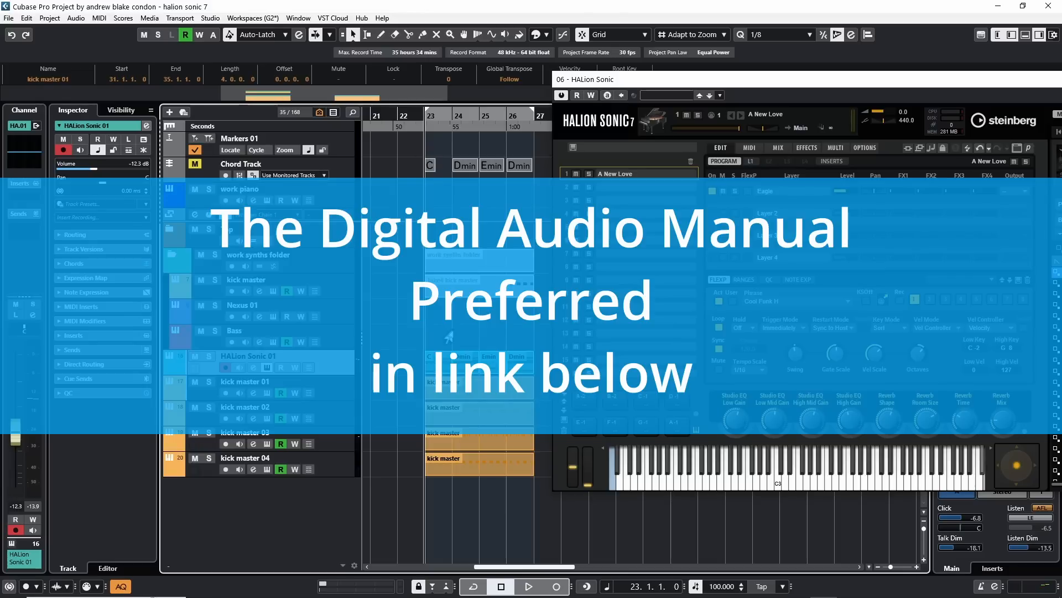
key(space)
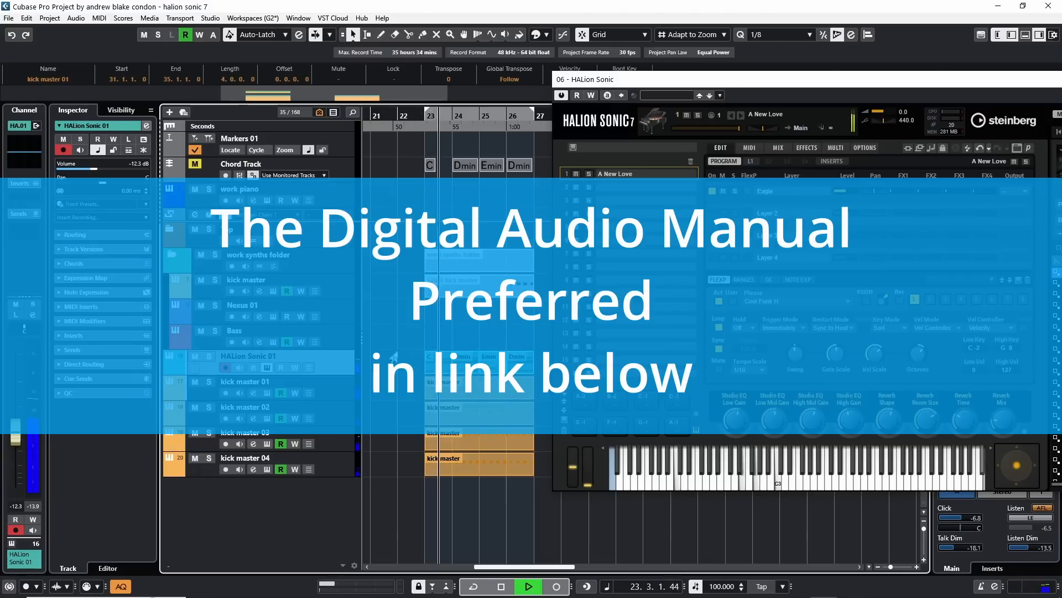
key(space)
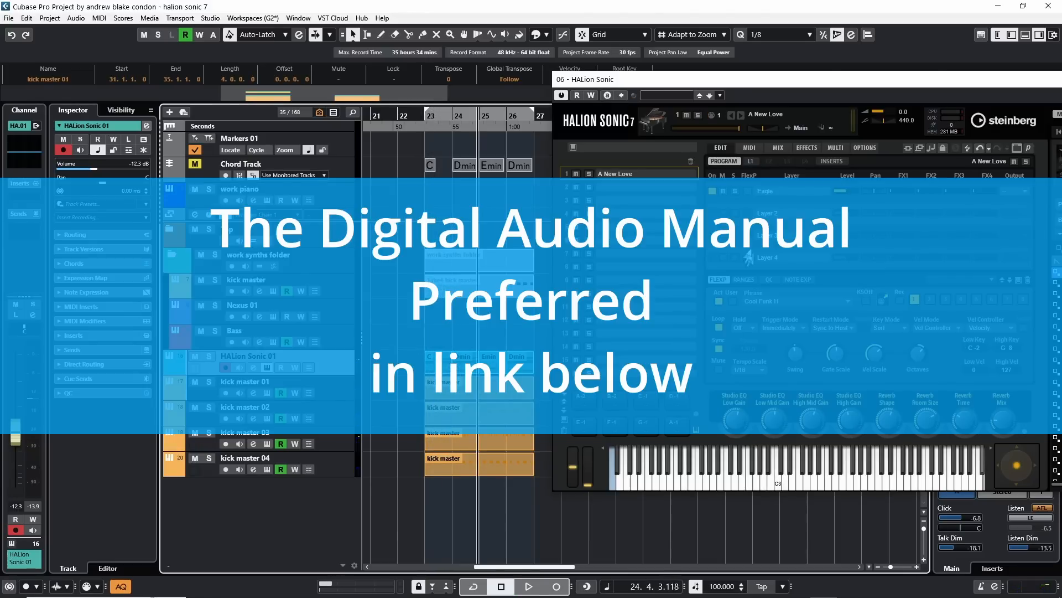
- Enable FlexPhraser recording in HALion Sonic and play the chord events from bar 22 to capture the phrase
drag(726, 80, 475, 56)
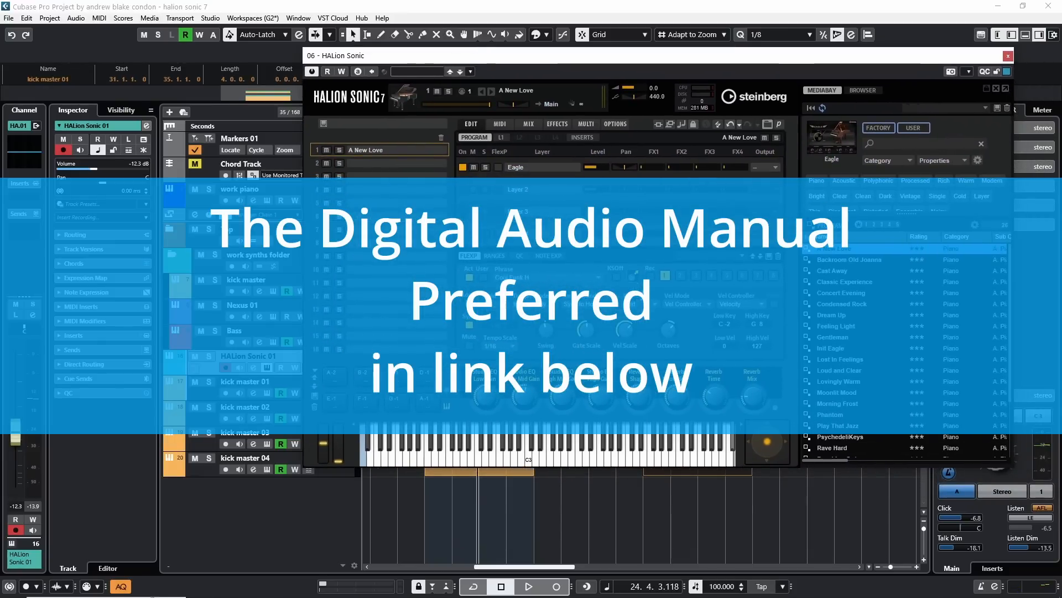
click(649, 276)
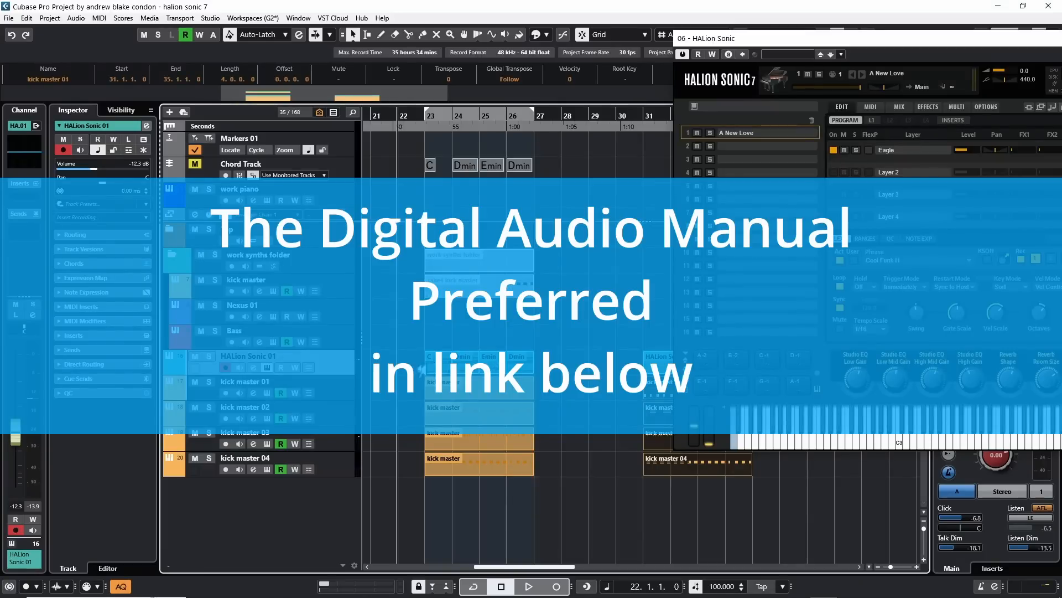
key(space)
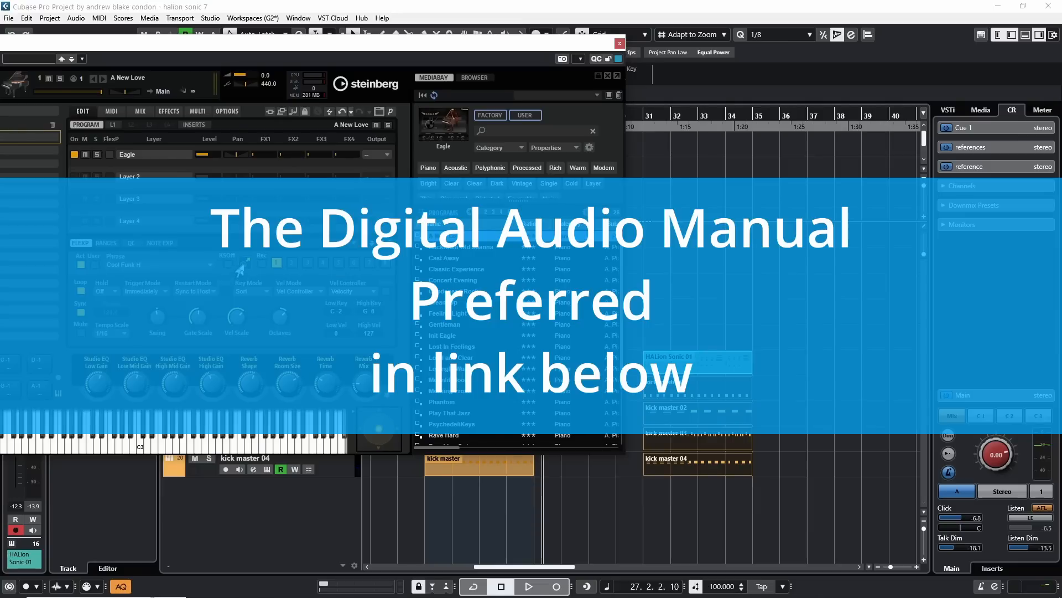
- Export the captured FlexPhraser MIDI phrase to the HALion Sonic 01 track at bar 31
drag(242, 266, 727, 363)
drag(225, 49, 242, 16)
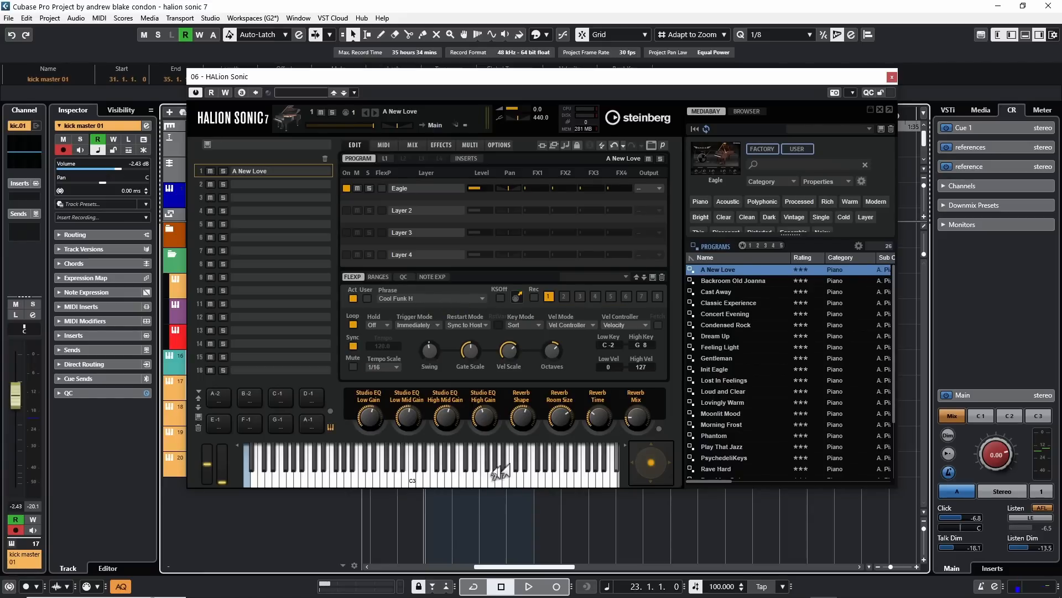
- Audition a note with the A New Love program and play the chord events on the HALion Sonic 01 track from bar 23
click(456, 481)
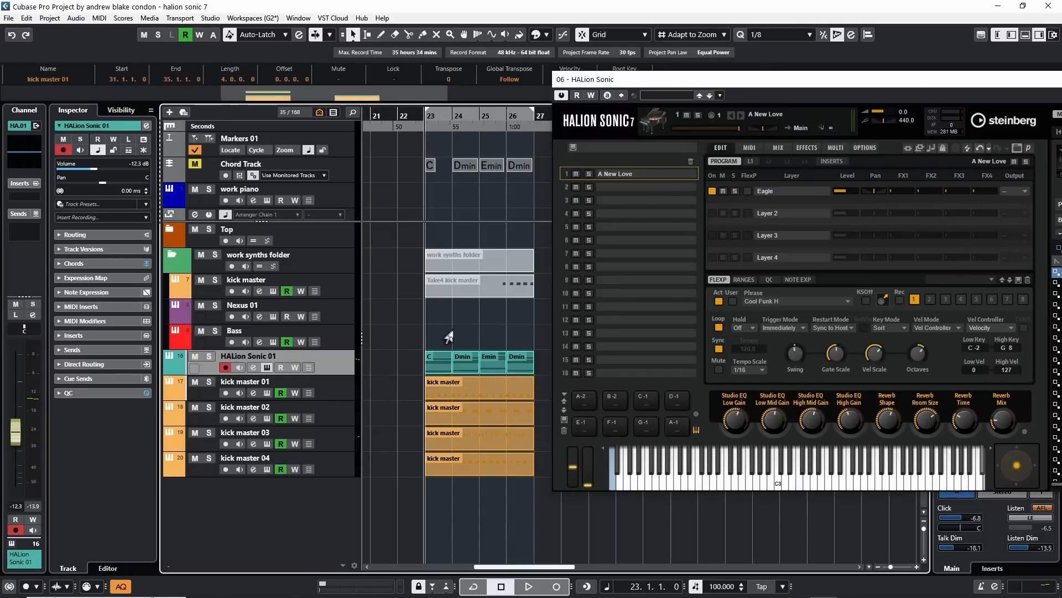
key(space)
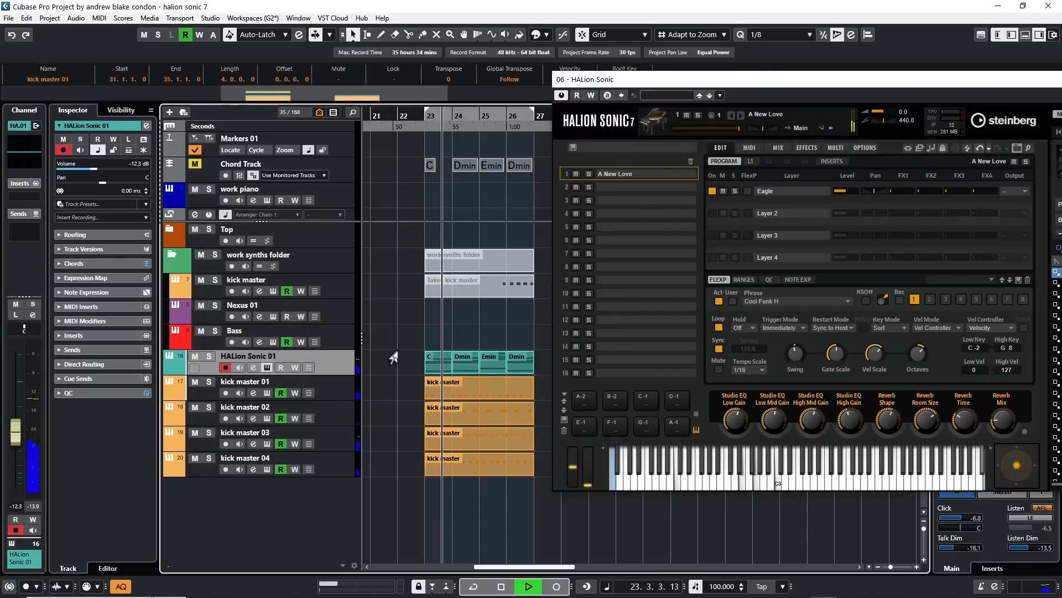
key(space)
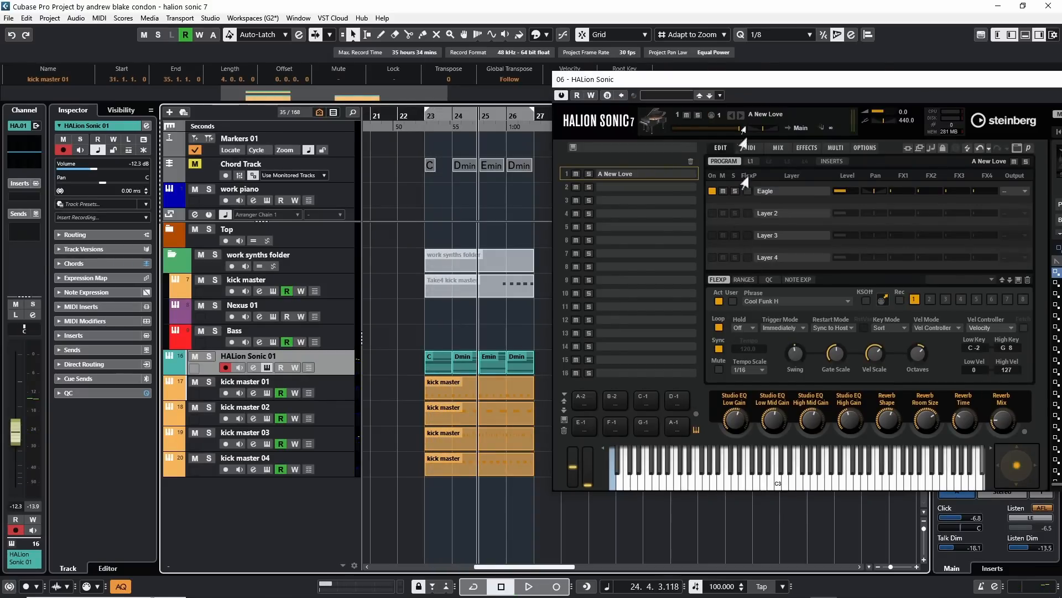
- Record the FlexPhraser output while playing the chord events from bar 22, and switch phrase recording off after playback
drag(724, 81, 474, 56)
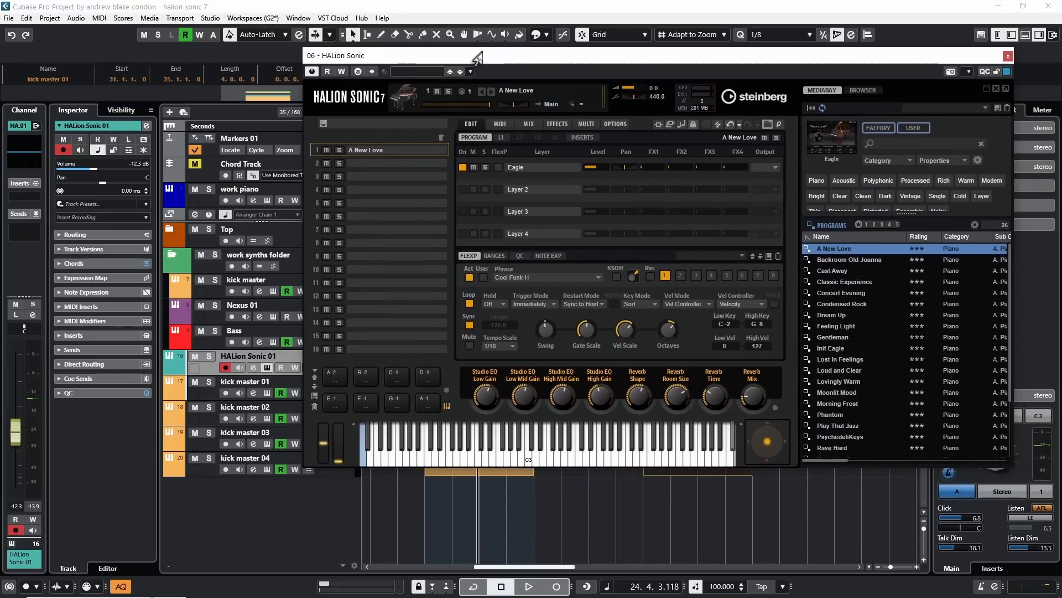
click(648, 276)
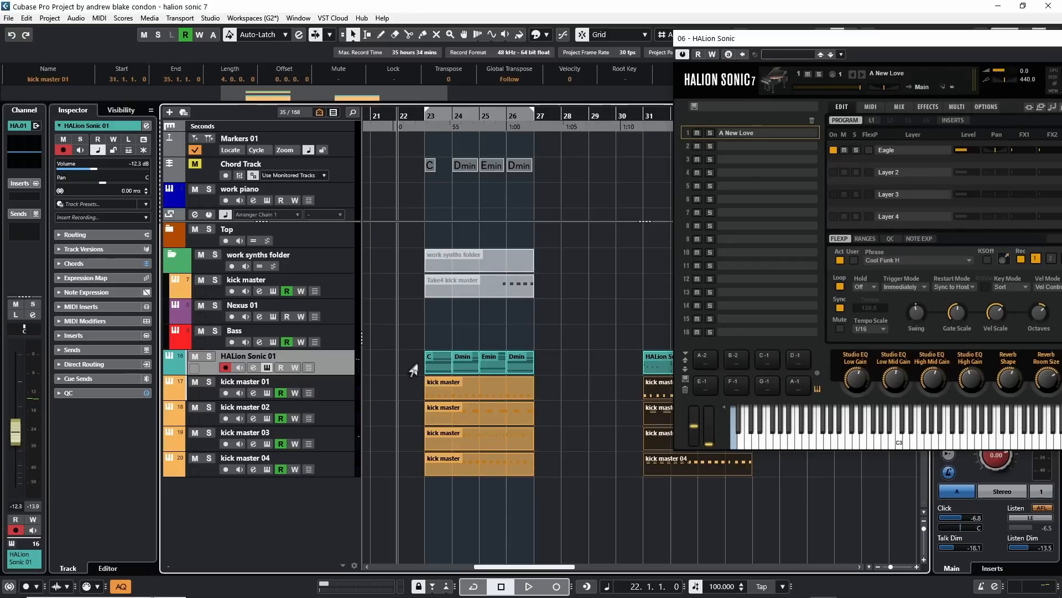
key(space)
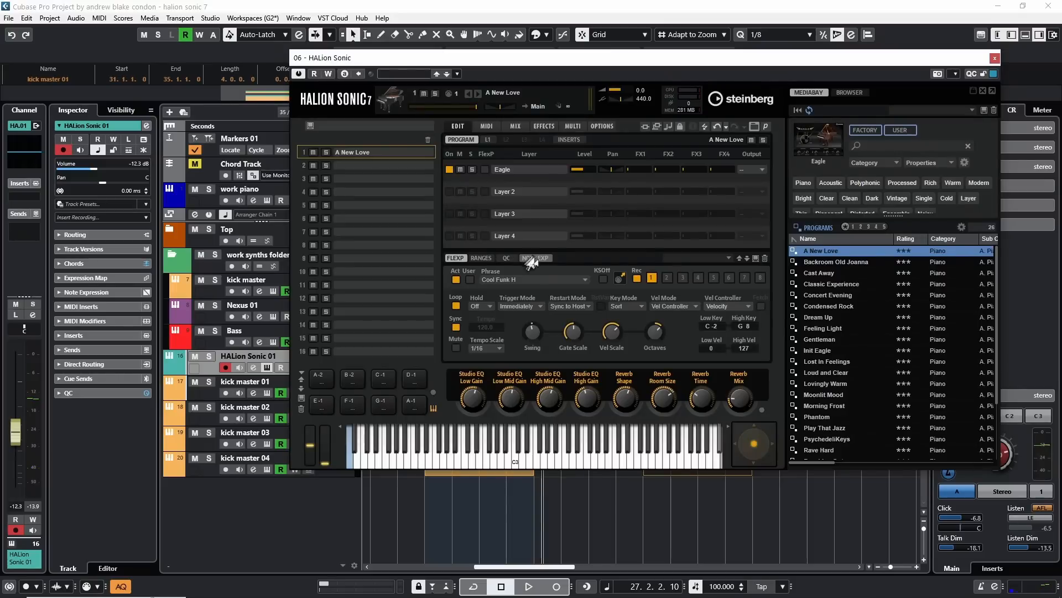
click(633, 281)
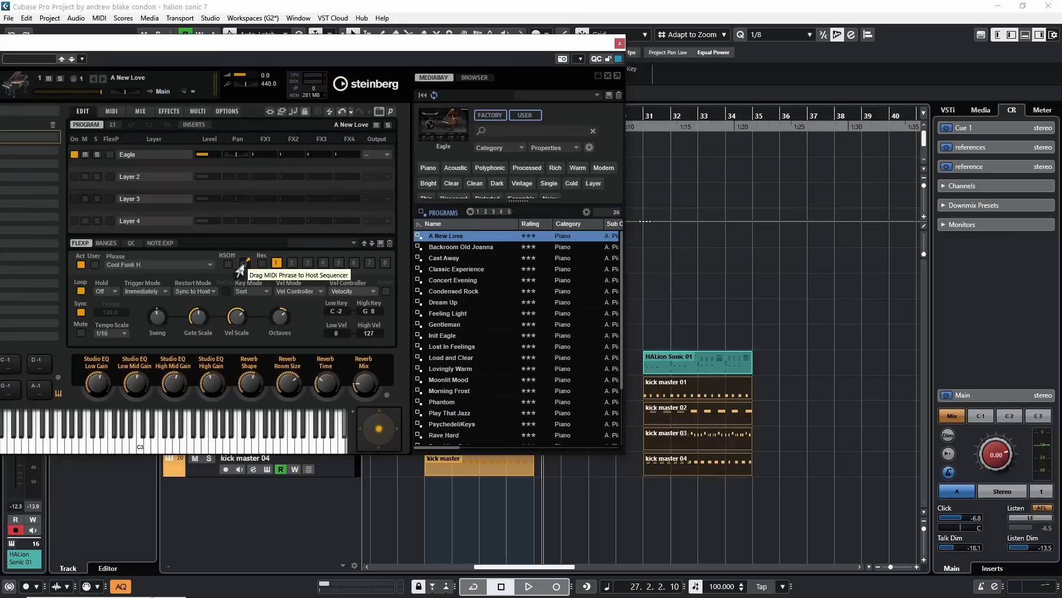
- Place the recorded FlexPhraser MIDI phrase on the HALion Sonic 01 track at bar 31
drag(240, 271, 729, 347)
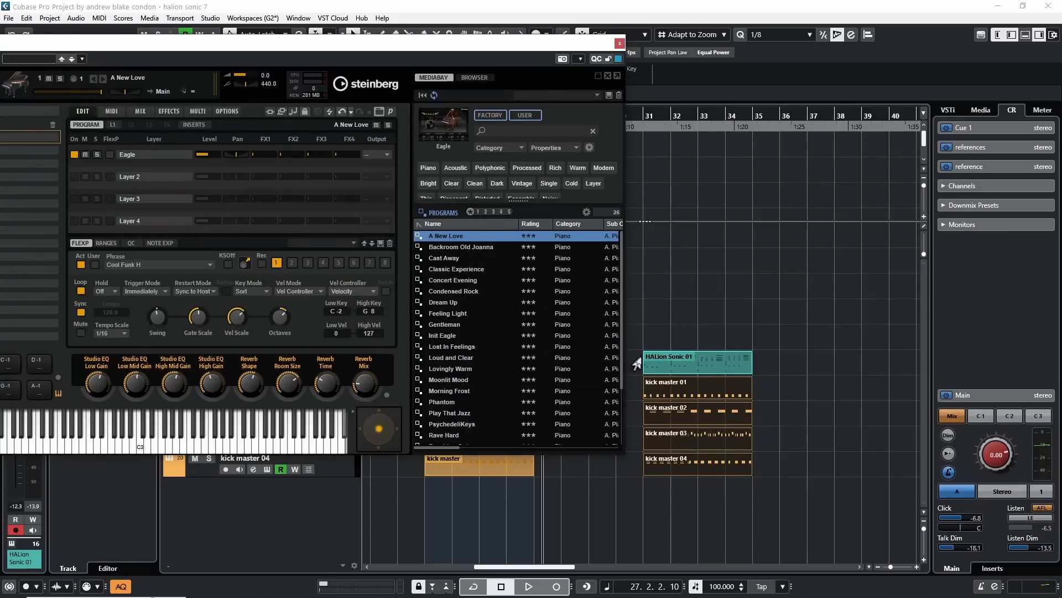
drag(228, 50, 244, 21)
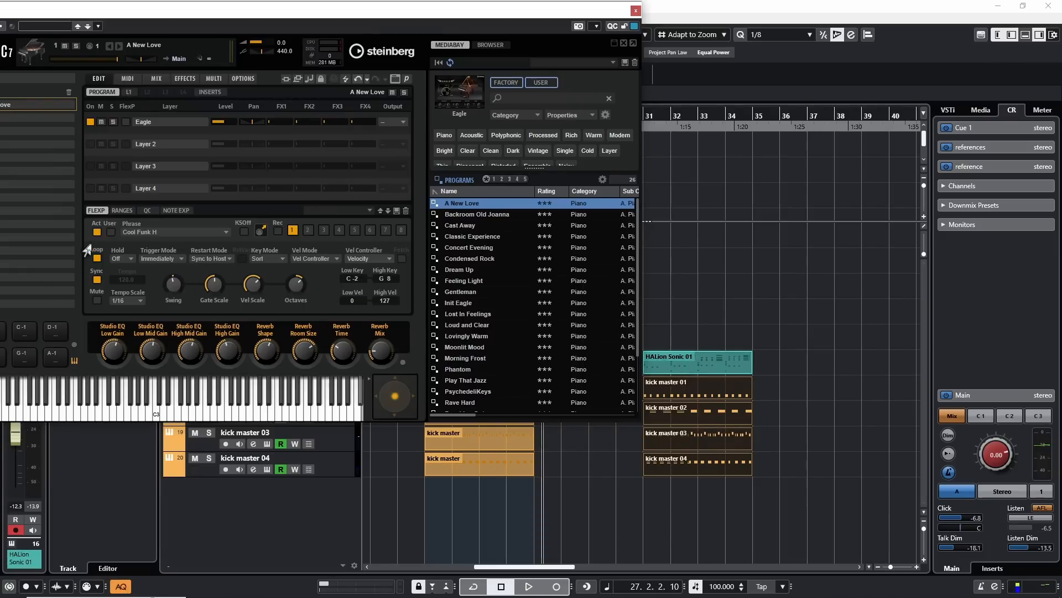
- Deactivate the FlexPhraser and play back the exported MIDI phrase from bar 31
click(96, 232)
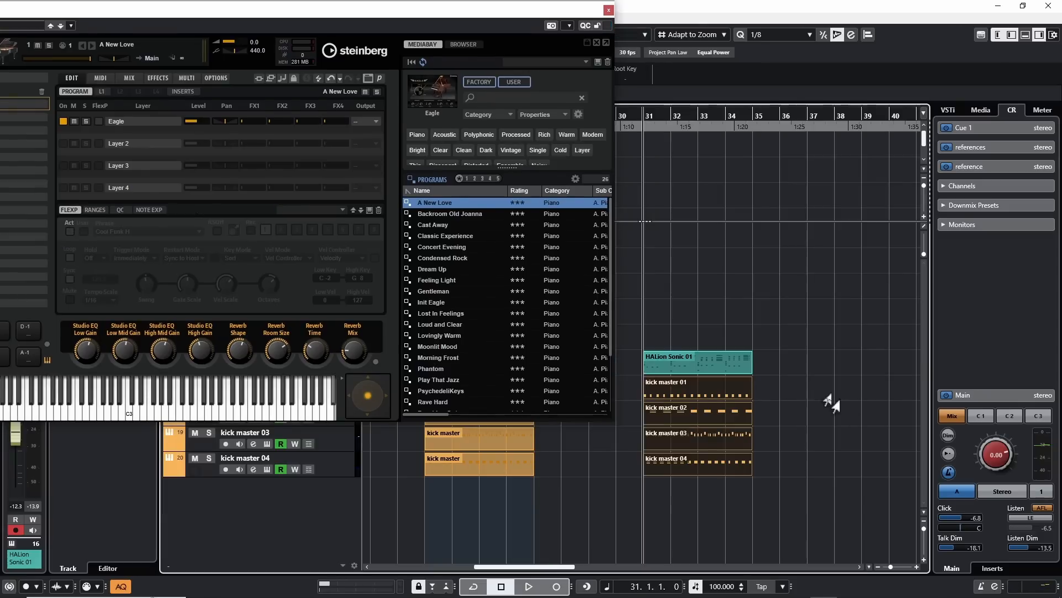
key(space)
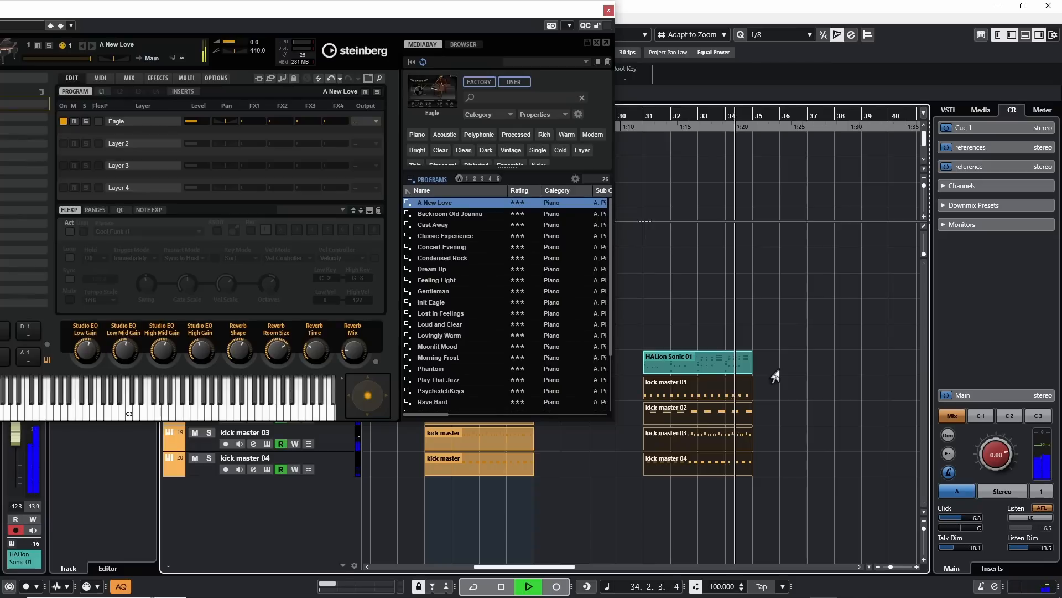
key(space)
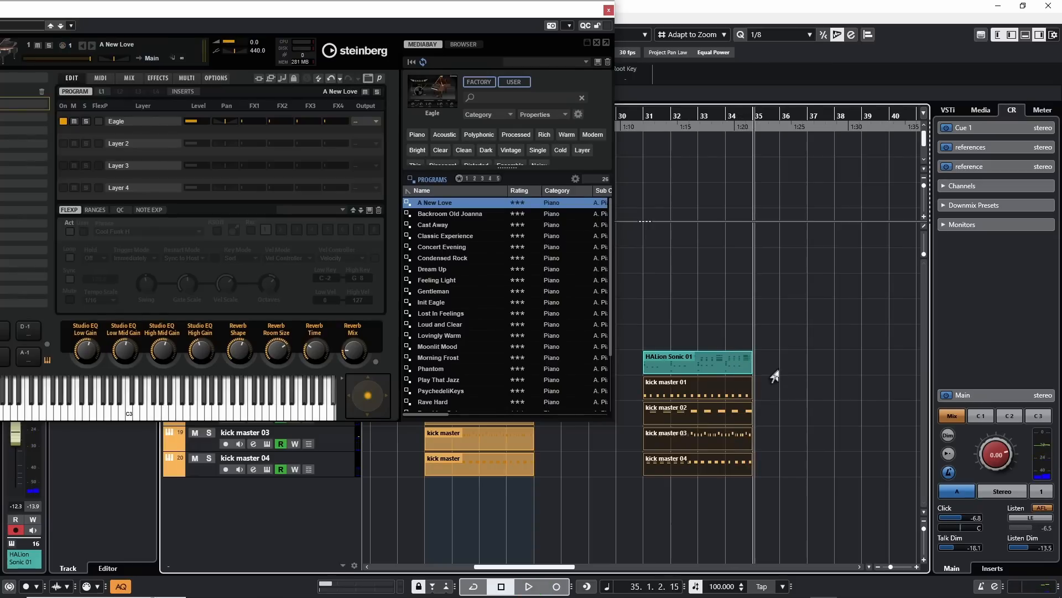
- Open the HALion Sonic 01 event at bar 31 in the Key Editor, examine its notes and close the editor
click(666, 411)
double_click(693, 368)
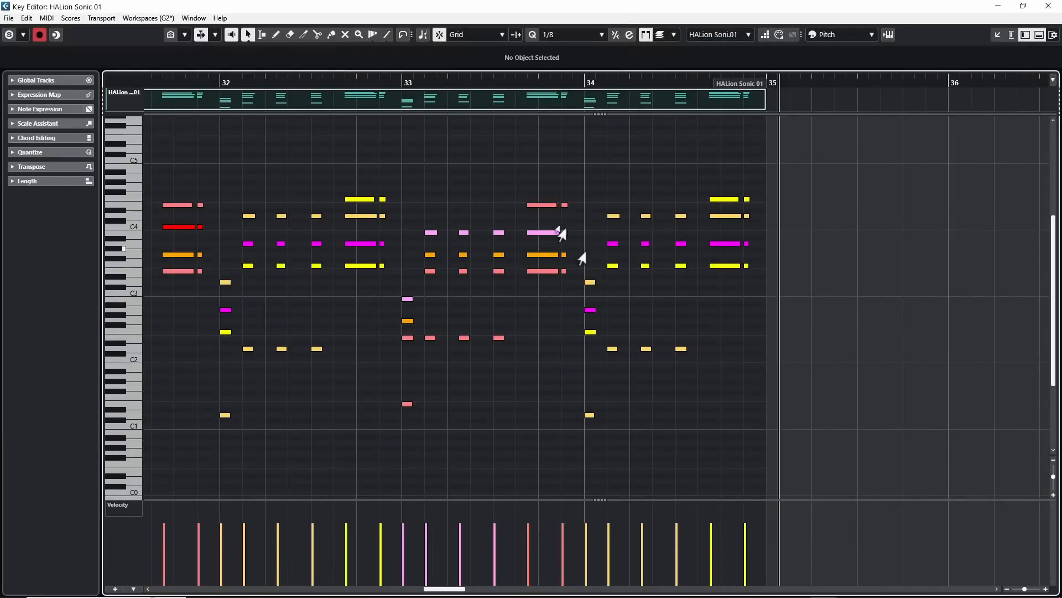
key(Escape)
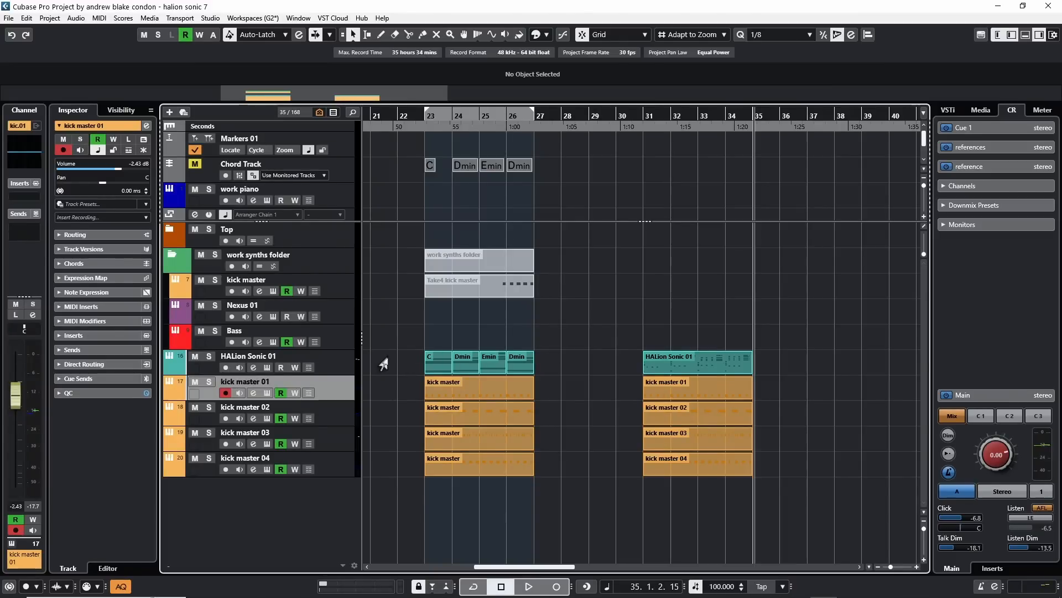
- Compare playback of the chord events from bar 23 with the FlexPhraser off and on, leaving it on
key(KP_1)
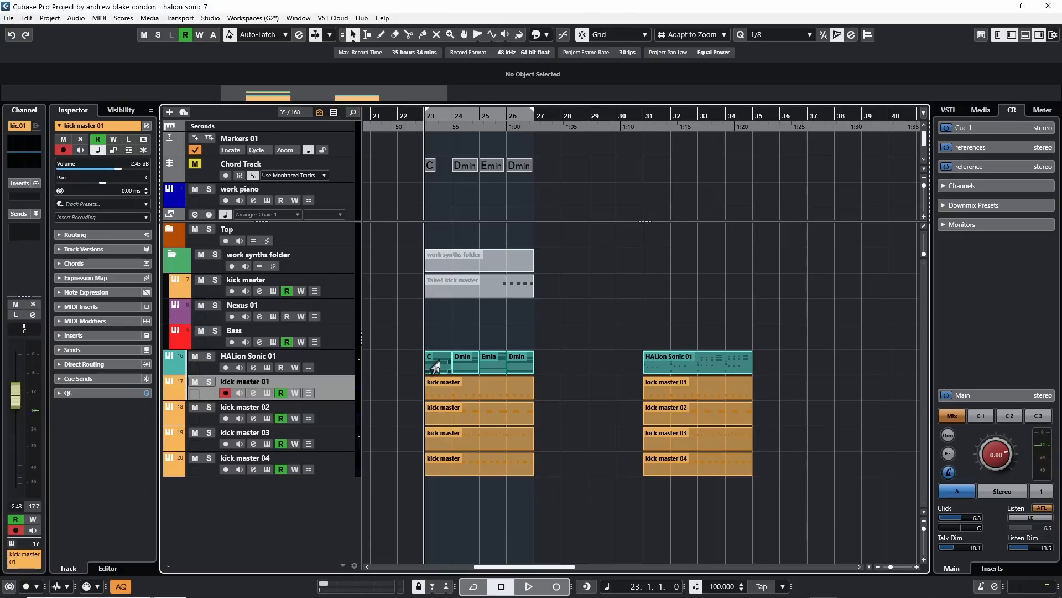
key(space)
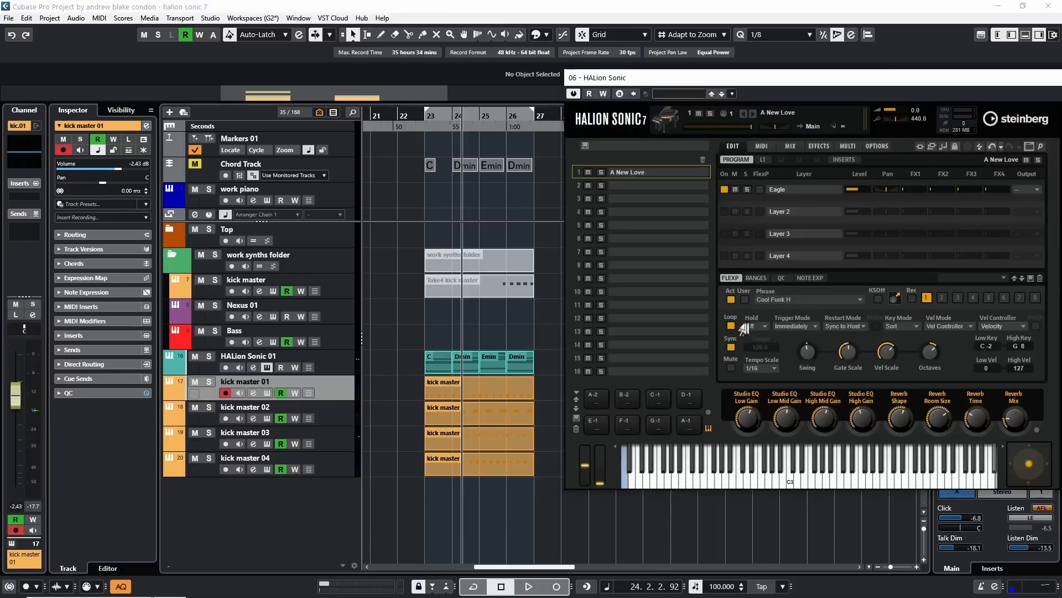
click(730, 300)
key(space)
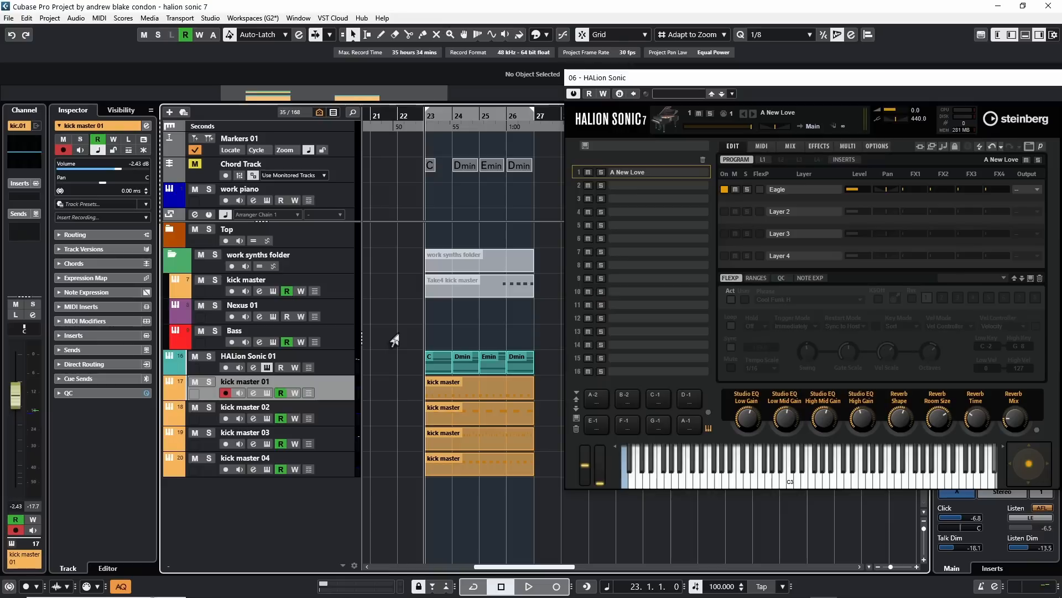
key(space)
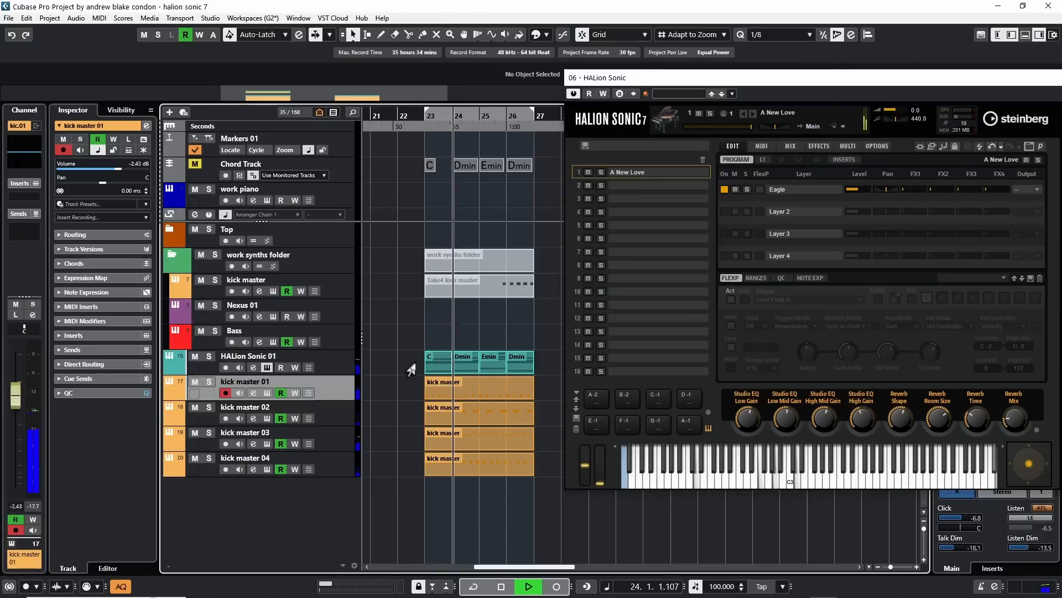
click(730, 300)
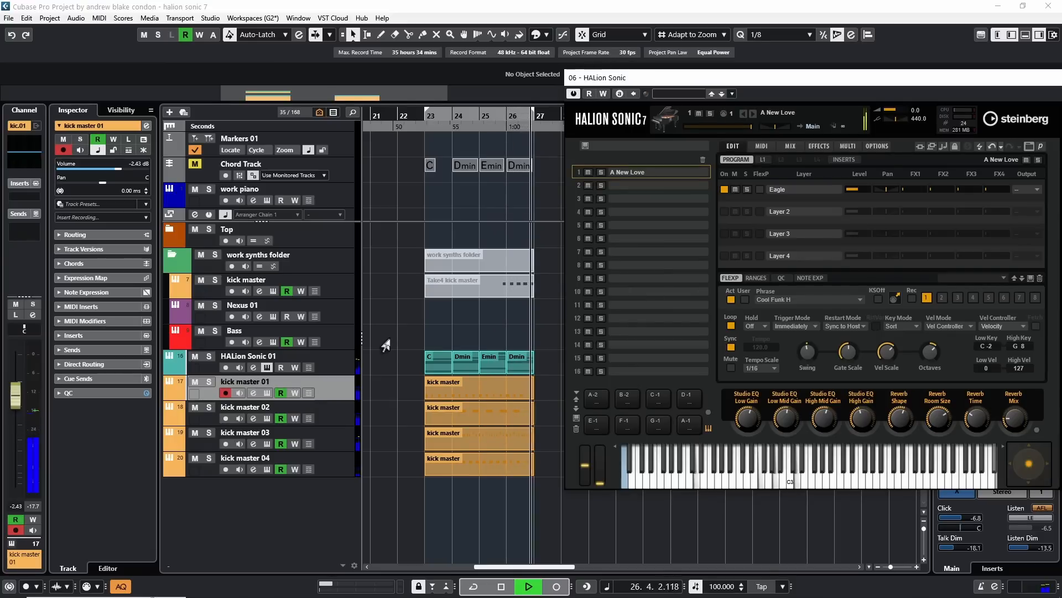
key(space)
- Render the HALion Sonic 01 track in place to audio
click(332, 369)
drag(626, 77, 748, 64)
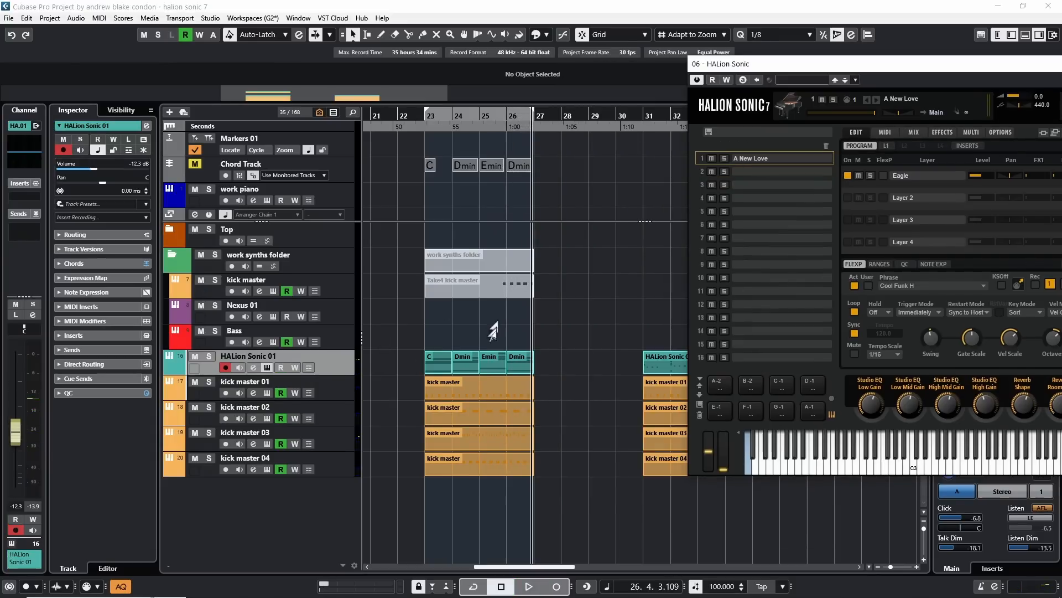
key(alt+r)
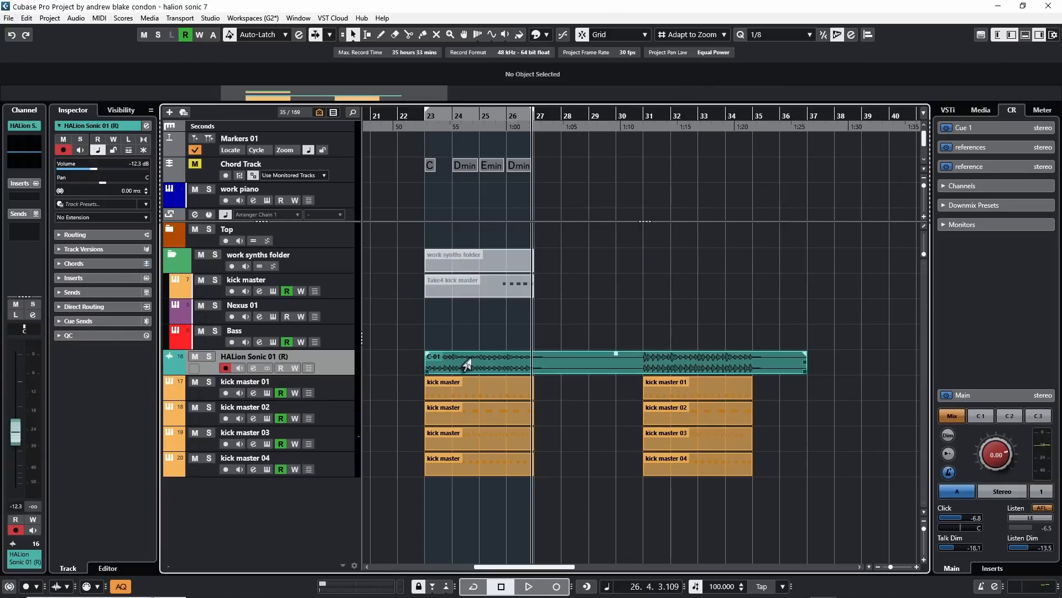
- Play the rendered HALion Sonic audio from bar 23 to the end of bar 26
click(424, 115)
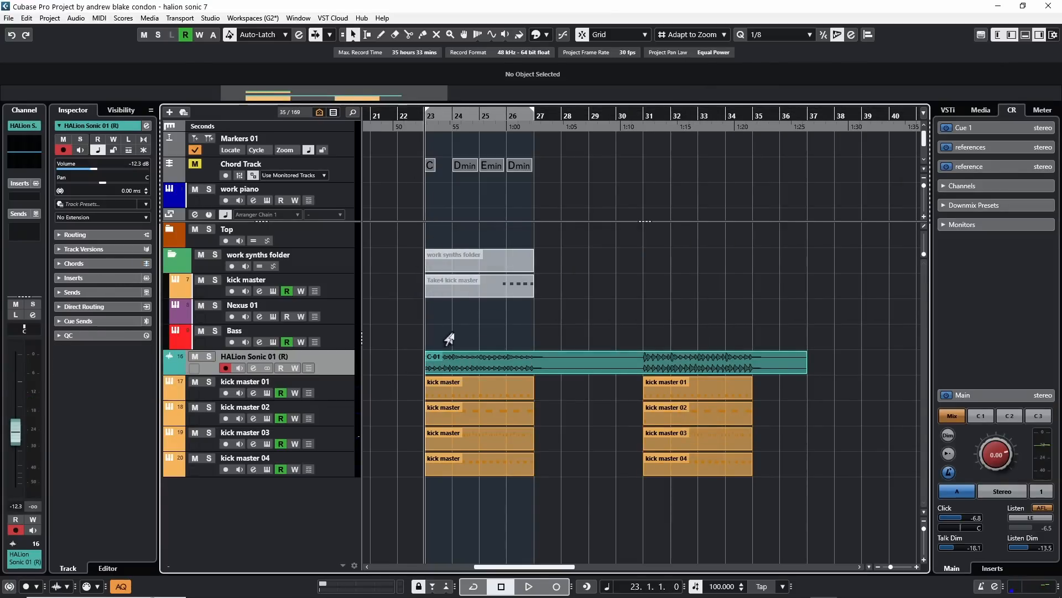
key(space)
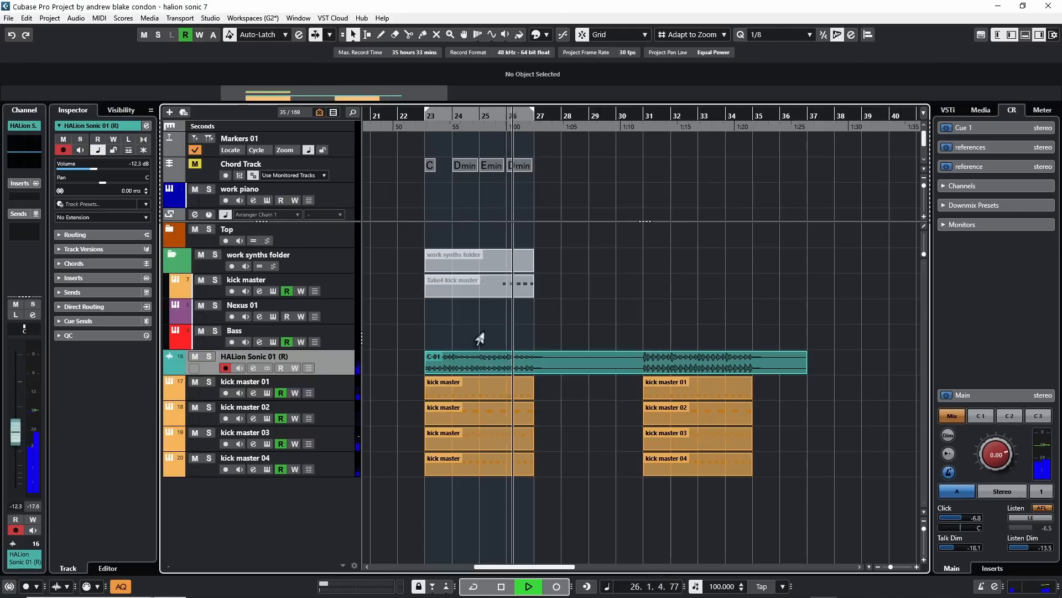
key(space)
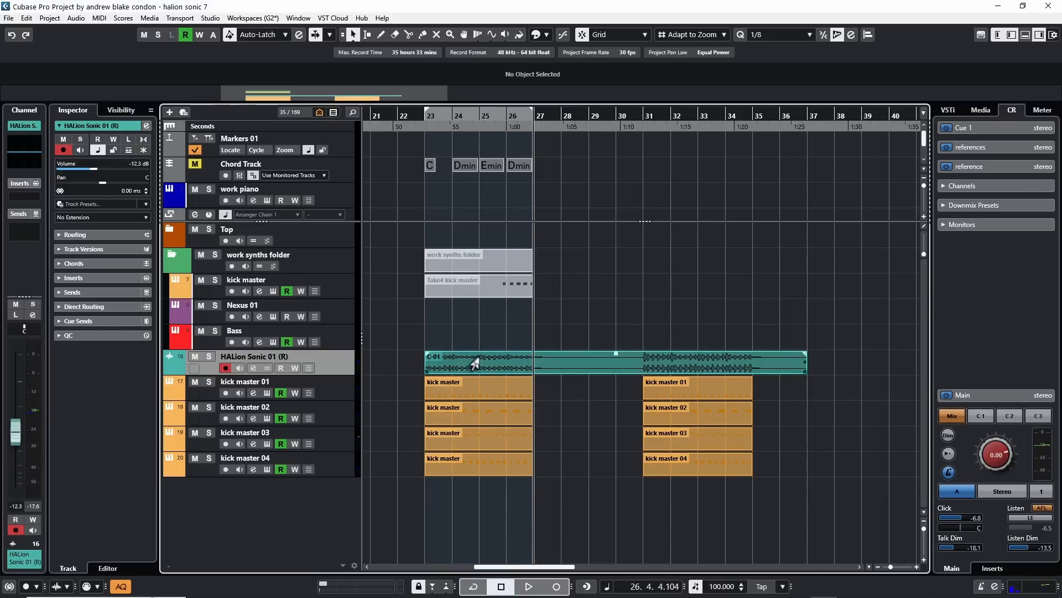
- Open the chord events at bar 23 in the Key Editor and examine the Deep House Flexi program in HALion Sonic
double_click(487, 370)
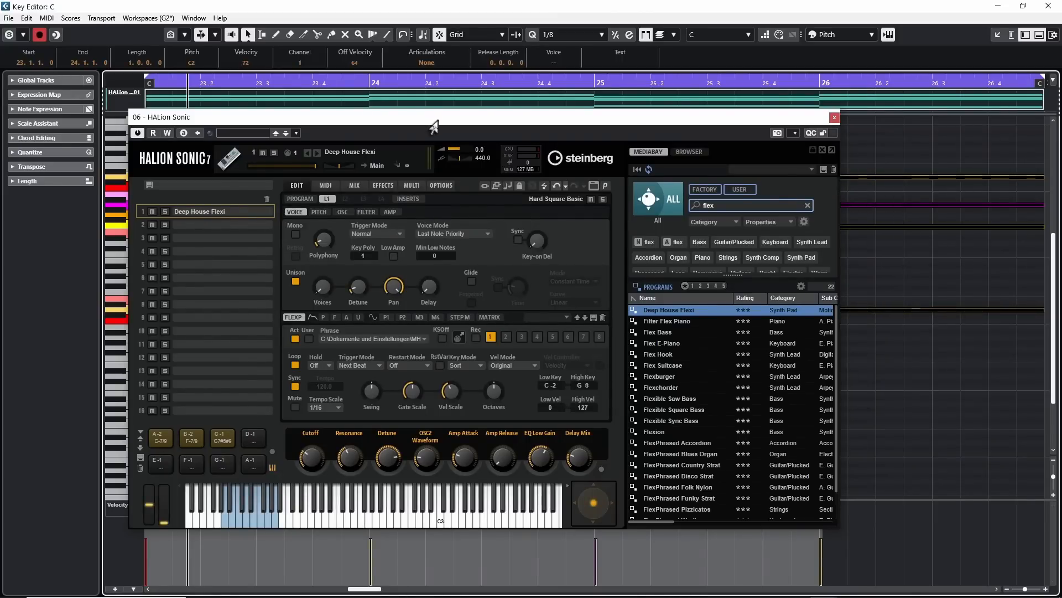
drag(434, 119, 403, 101)
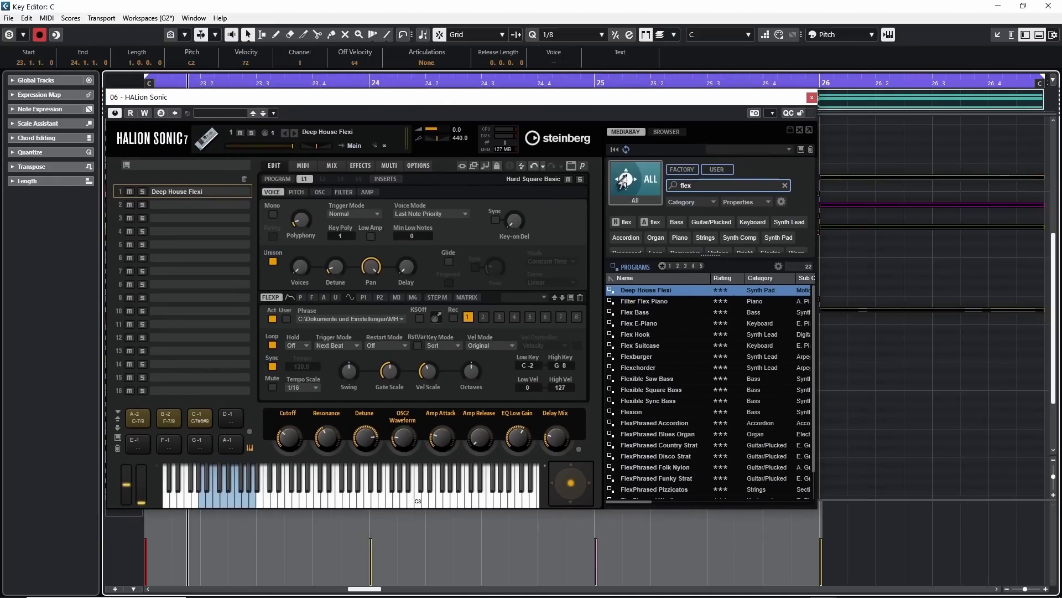
click(624, 180)
click(624, 180)
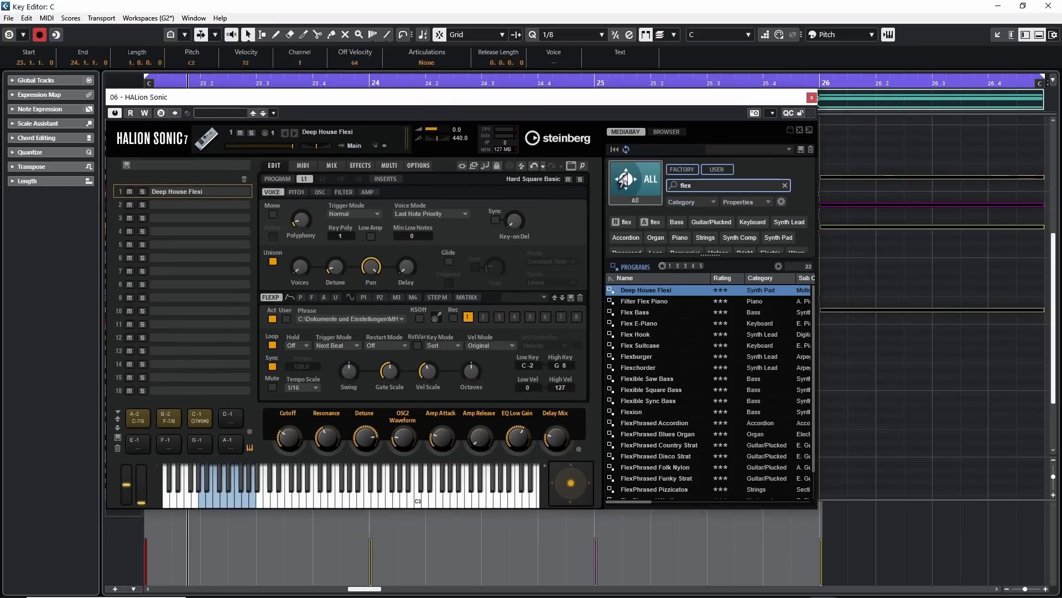
- Search the program library for "flex" and look through the FlexPhraser programs listed
click(715, 185)
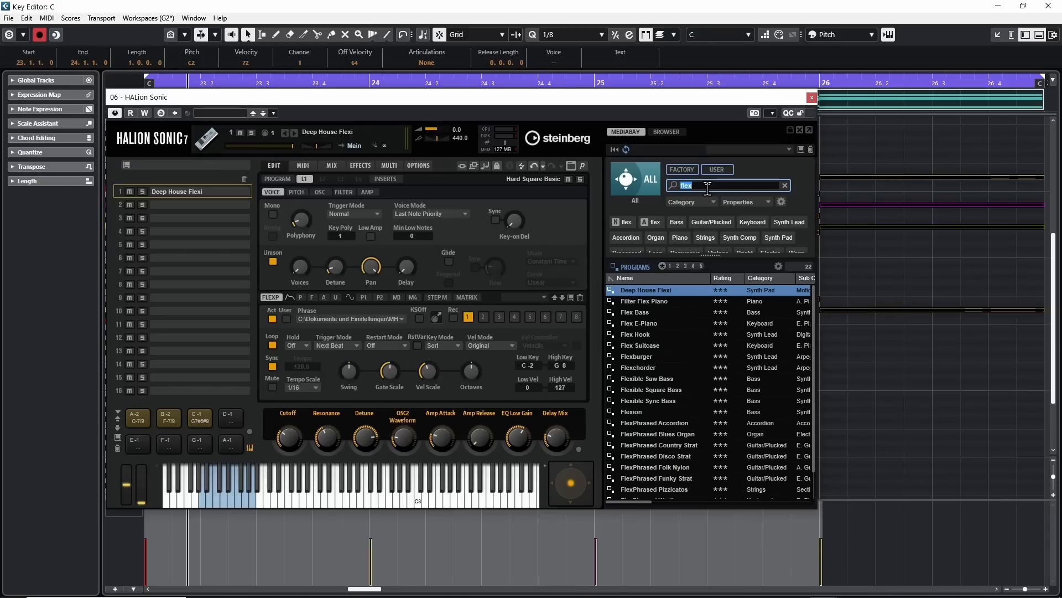
key(Return)
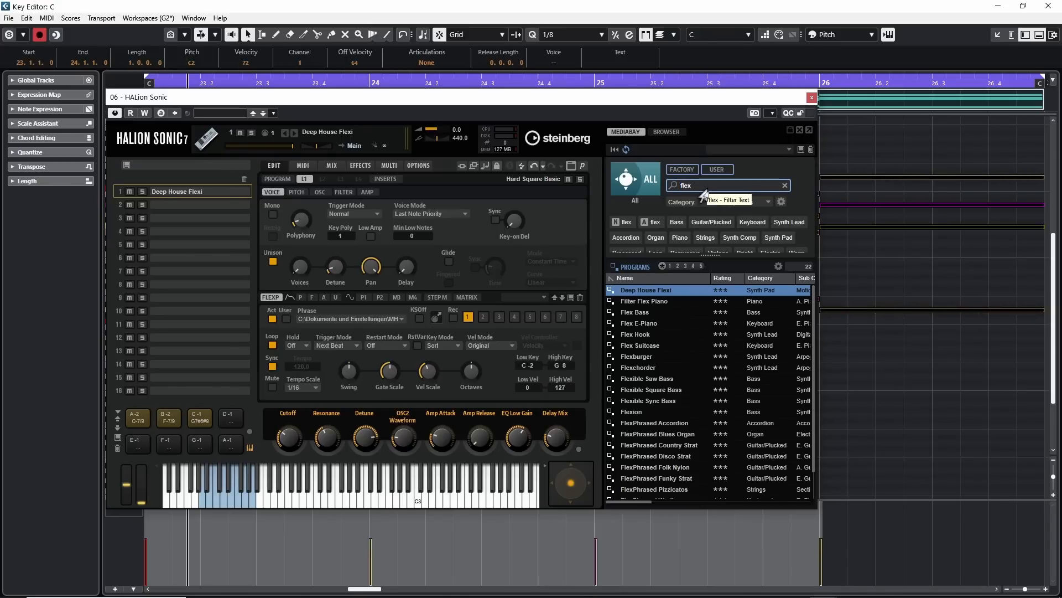
scroll(675, 354, down, 1)
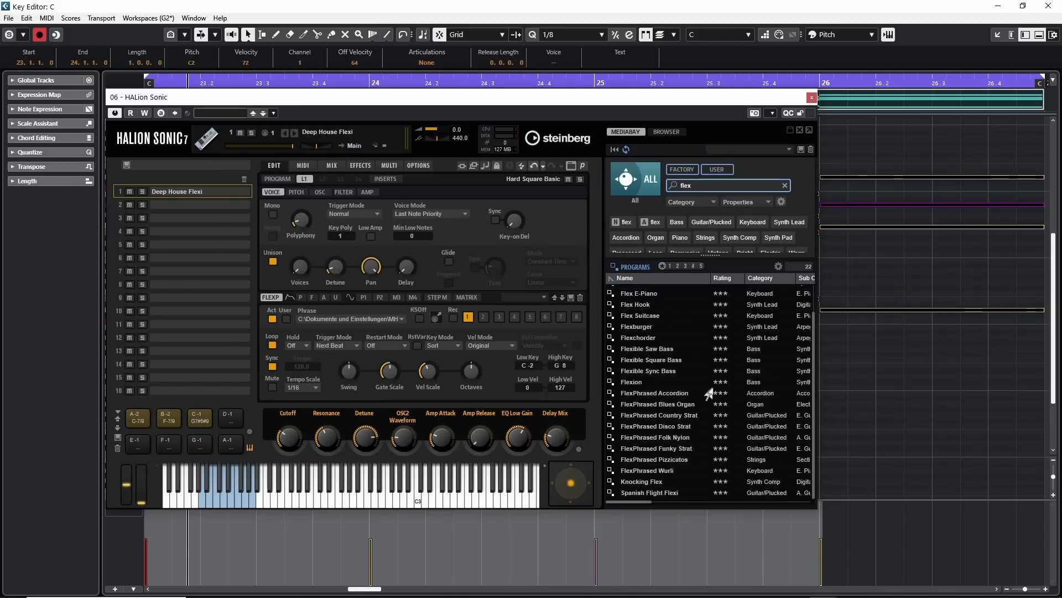
scroll(685, 424, up, 1)
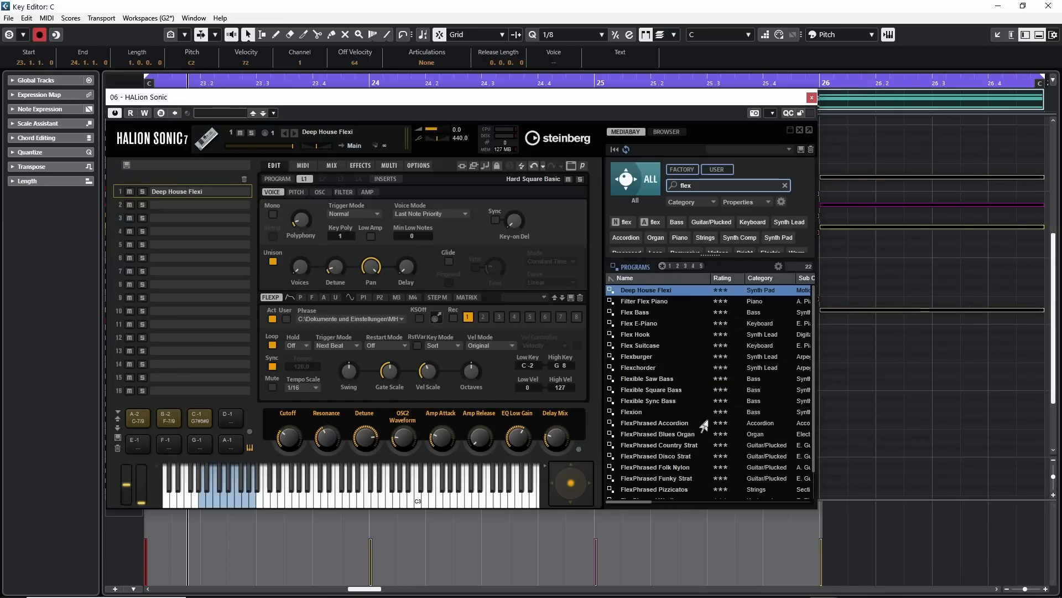
scroll(680, 455, down, 1)
scroll(679, 455, up, 1)
- Load the Deep House Flexi program and audition its first two trigger pads, A-2 and B-2
double_click(637, 290)
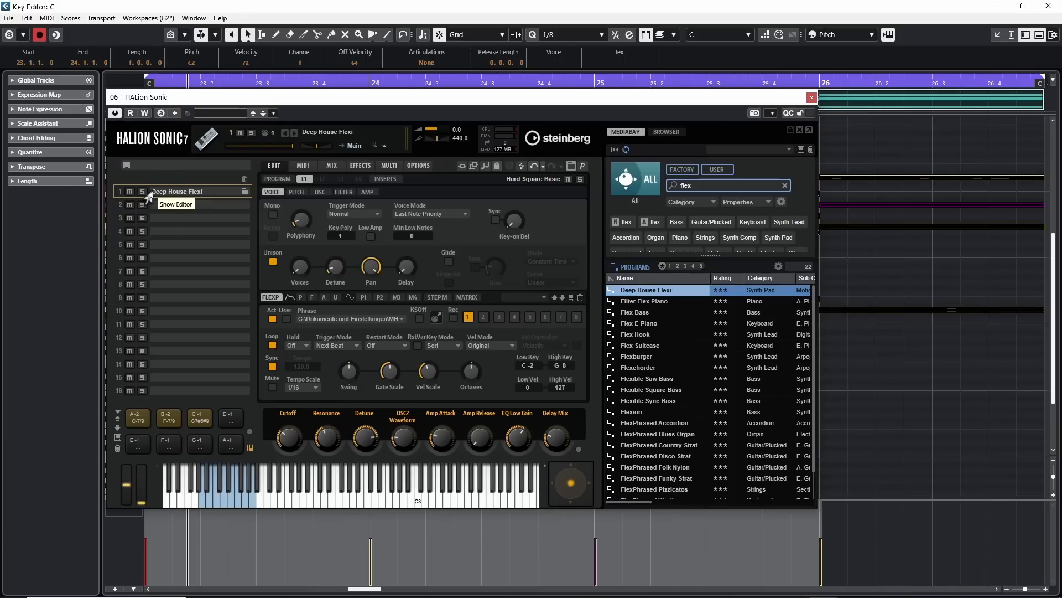
click(132, 422)
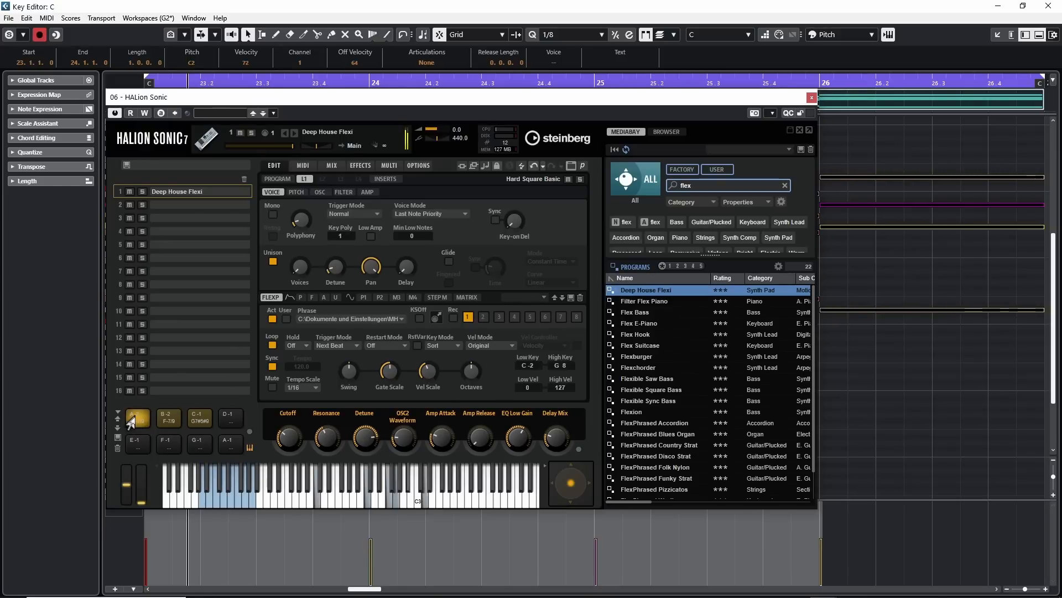
click(158, 421)
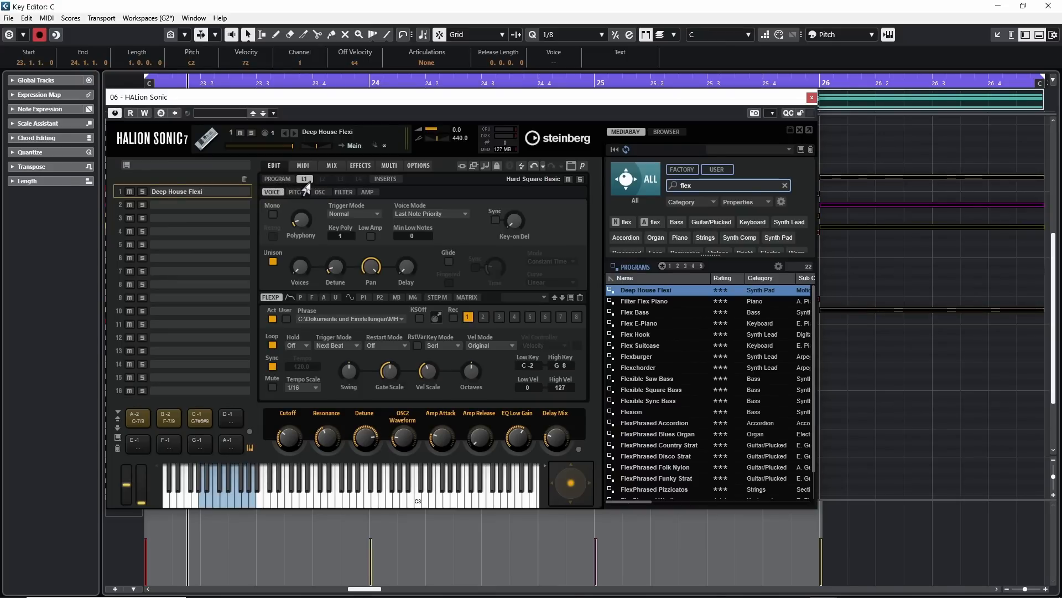
- Show the program-level layer list of Deep House Flexi and inspect the FlexPhraser setting of its Hard Square Basic layer
click(277, 179)
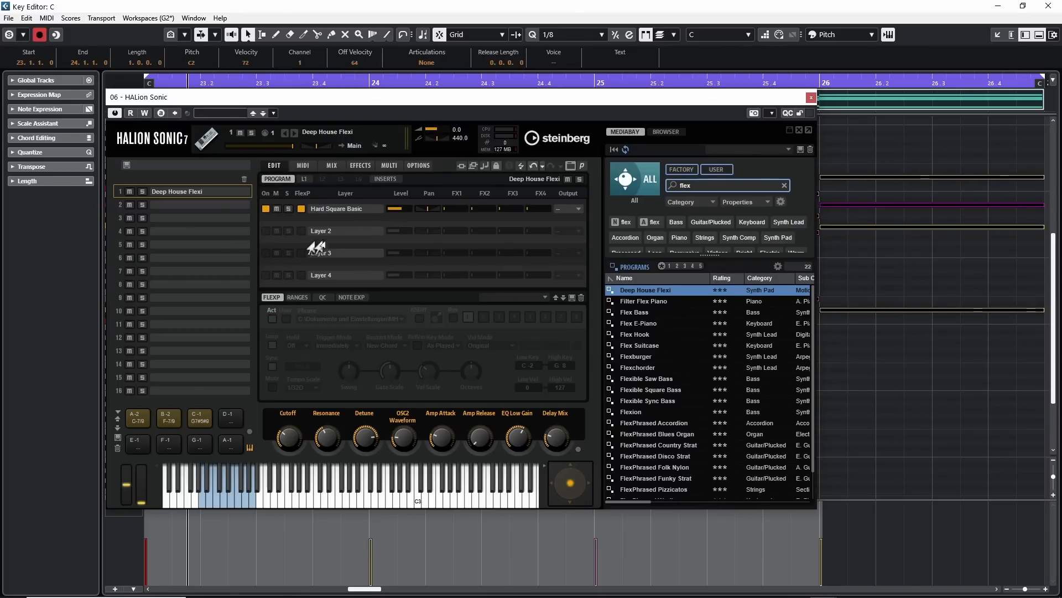
click(292, 204)
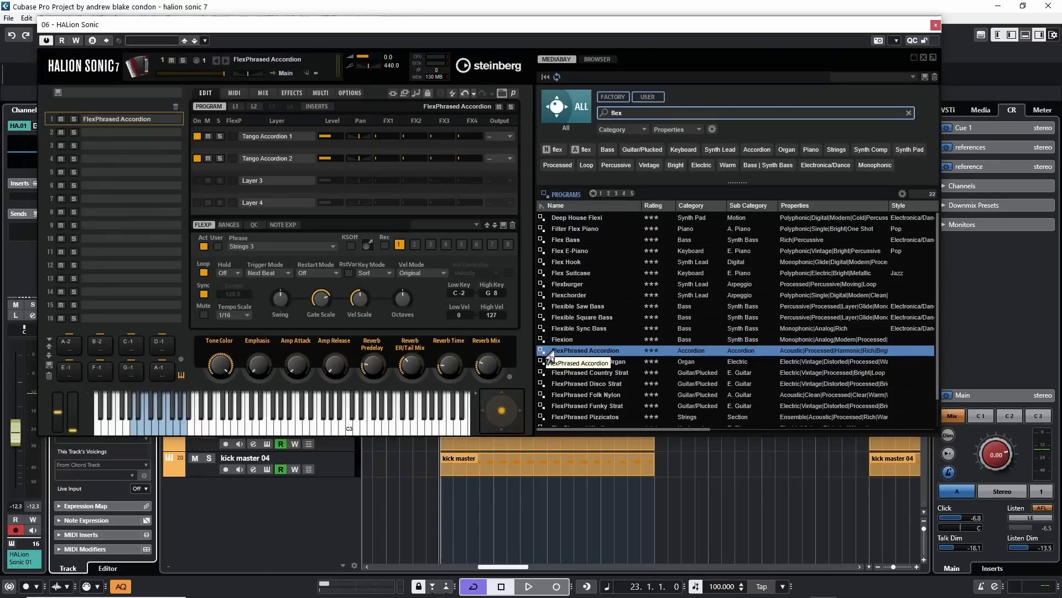
- Play the chord events from bar 23 with the FlexPhrased Accordion program and stop the playback
drag(550, 357, 273, 161)
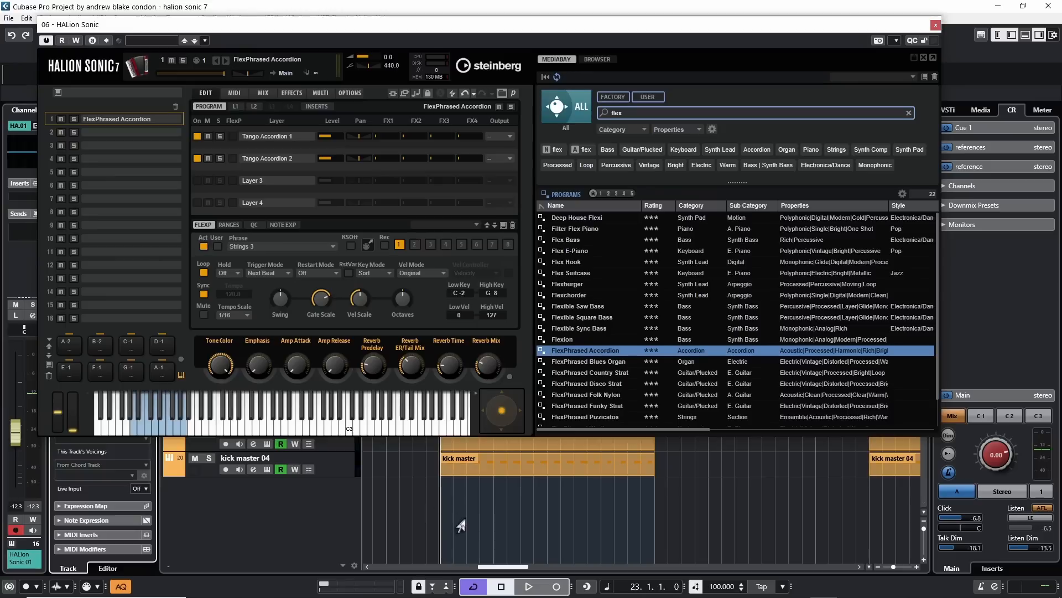
key(space)
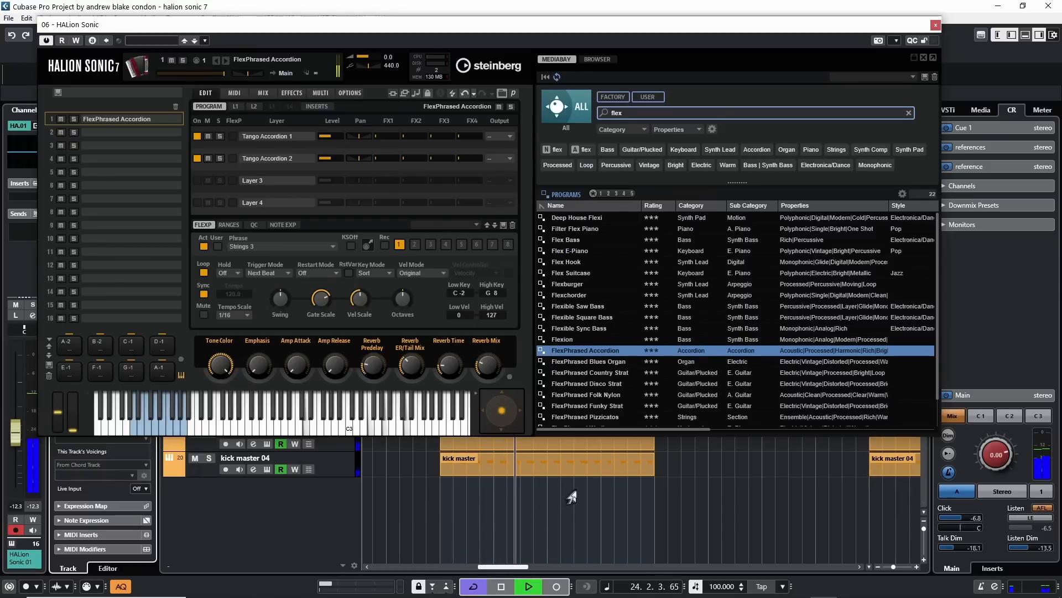
key(space)
- Audition the FlexPhrased Blues Organ program on the virtual keyboard and play the chord events with FlexPhrased Country Strat
click(560, 363)
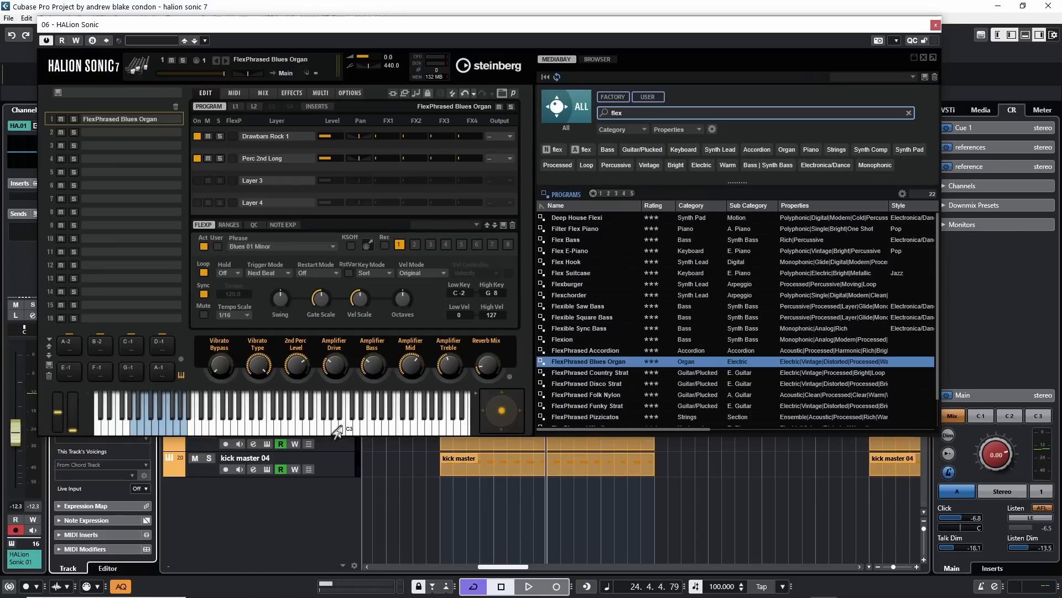
click(297, 430)
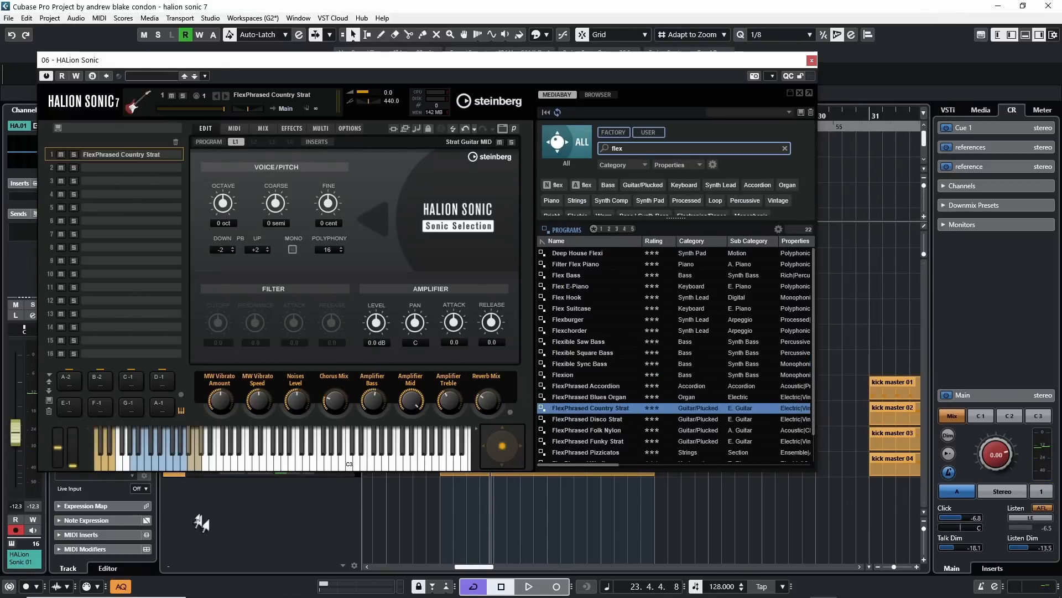
key(space)
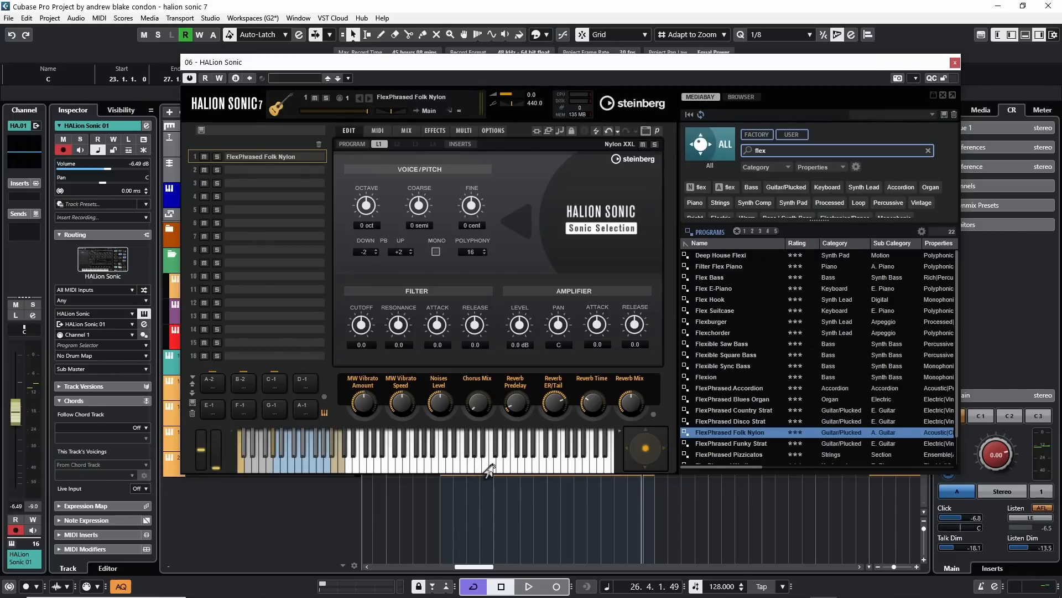
- Audition the FlexPhrased Folk Nylon program with keyboard notes before and after triggering pad C-1
click(489, 469)
click(489, 470)
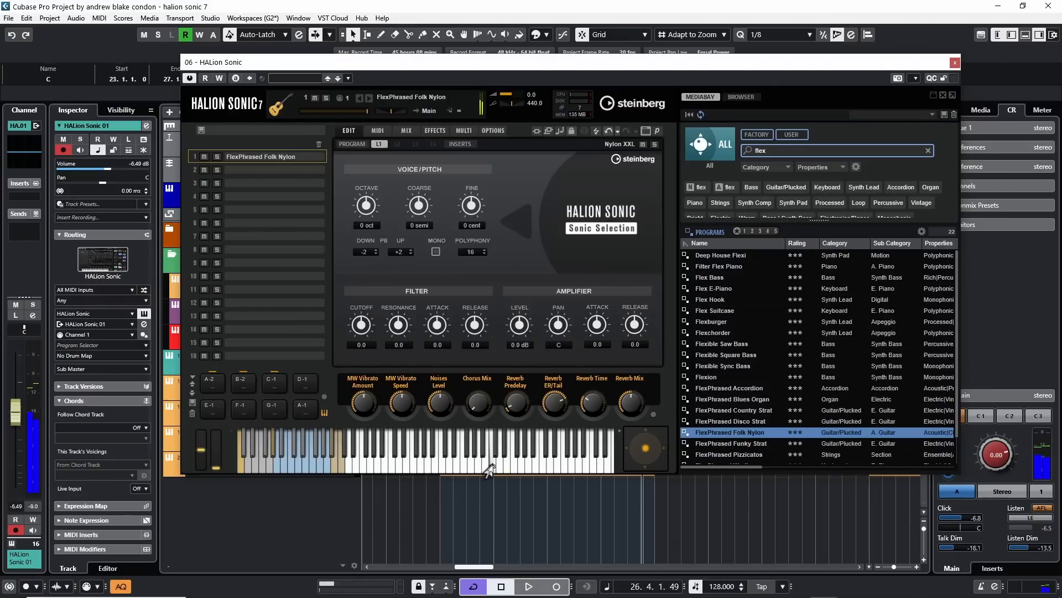
click(271, 384)
click(487, 462)
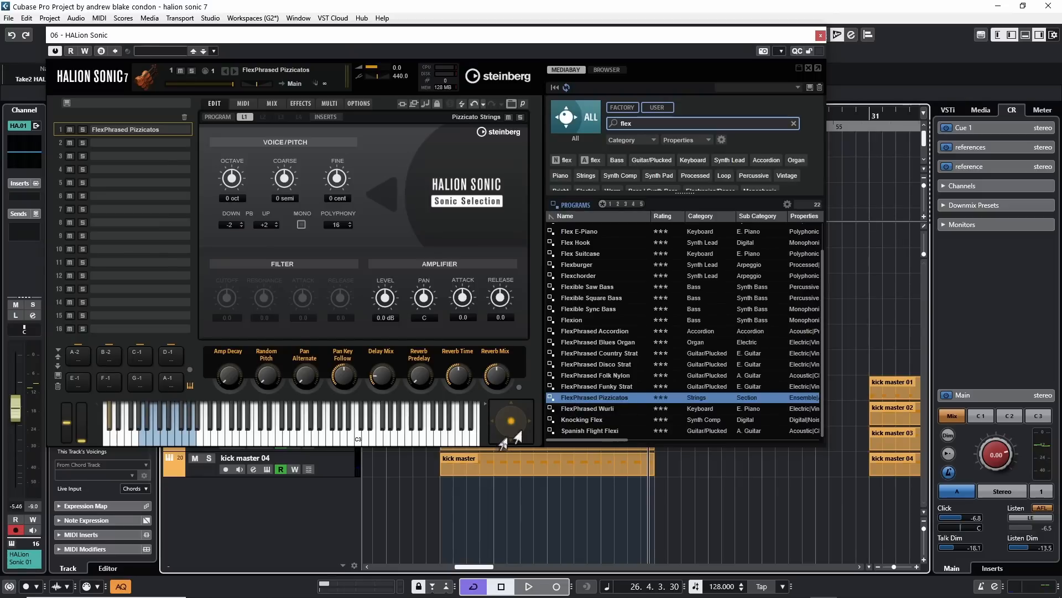
- Audition FlexPhrased Pizzicatos with a keyboard note and trigger pad A-2, and play the chord events from bar 23
click(308, 445)
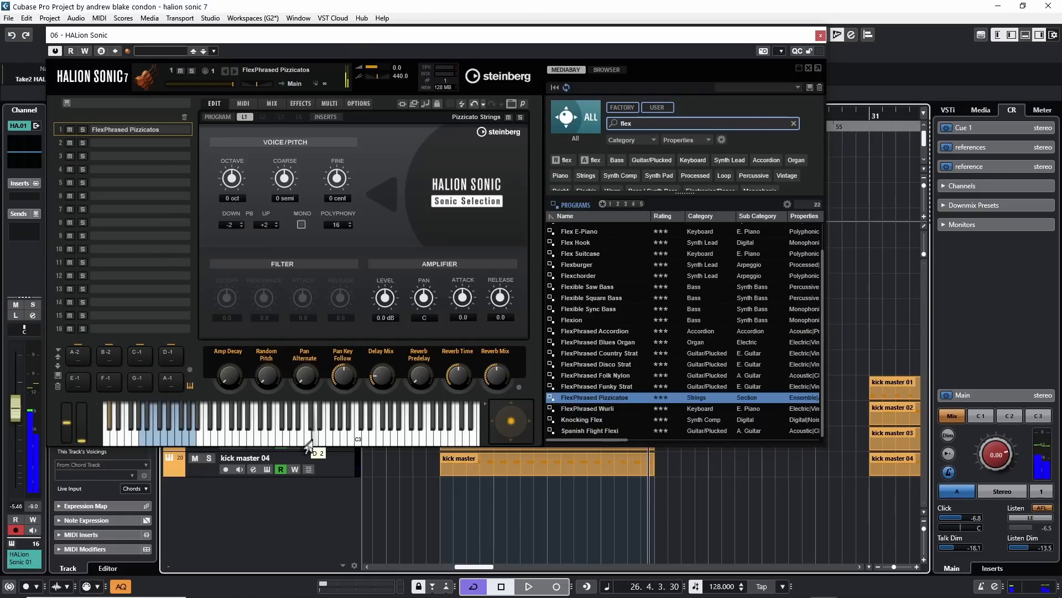
click(74, 361)
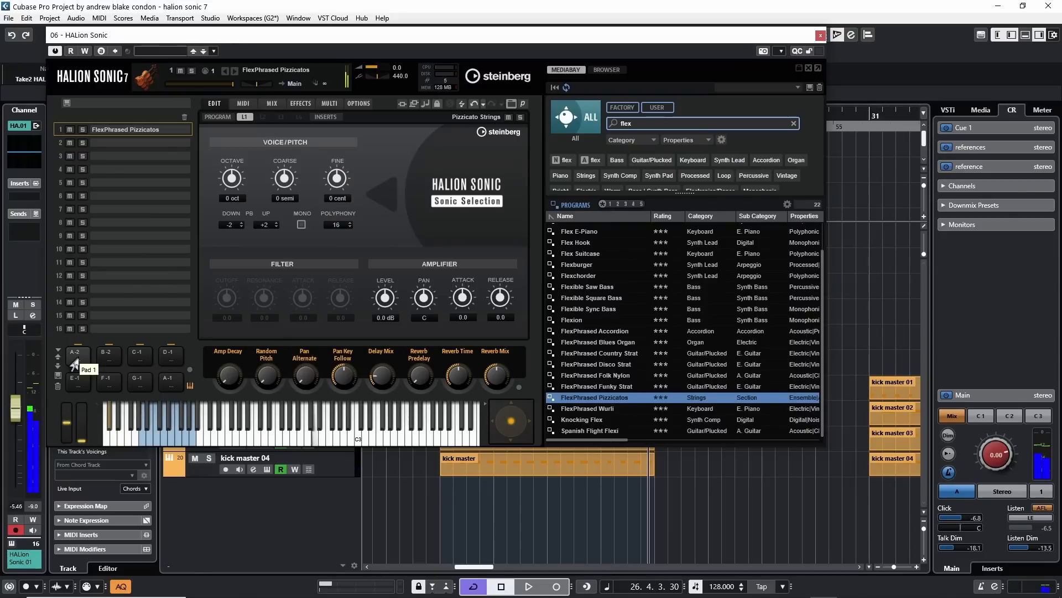
key(KP_1)
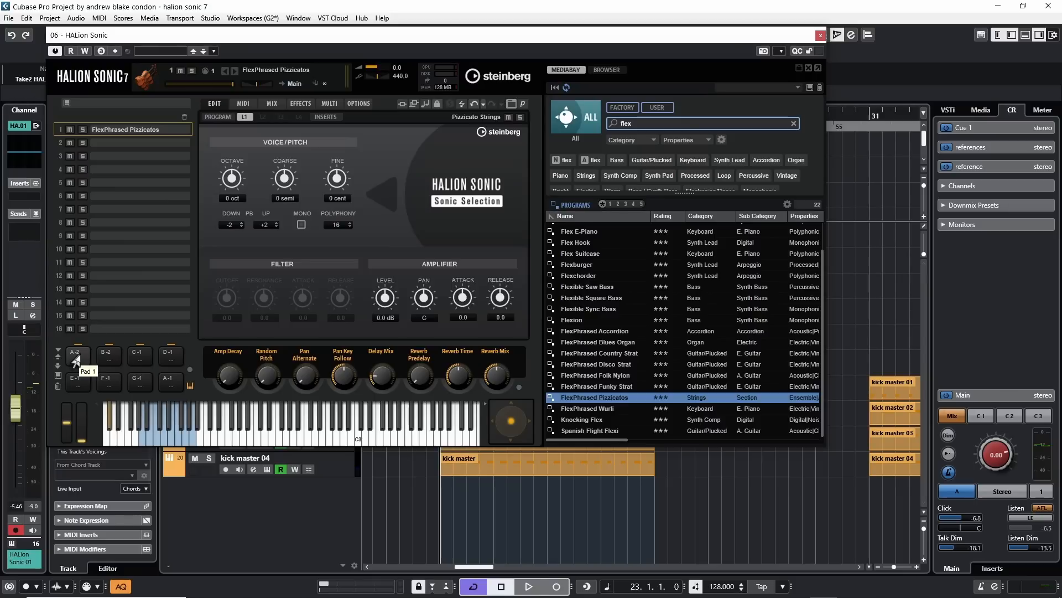
key(space)
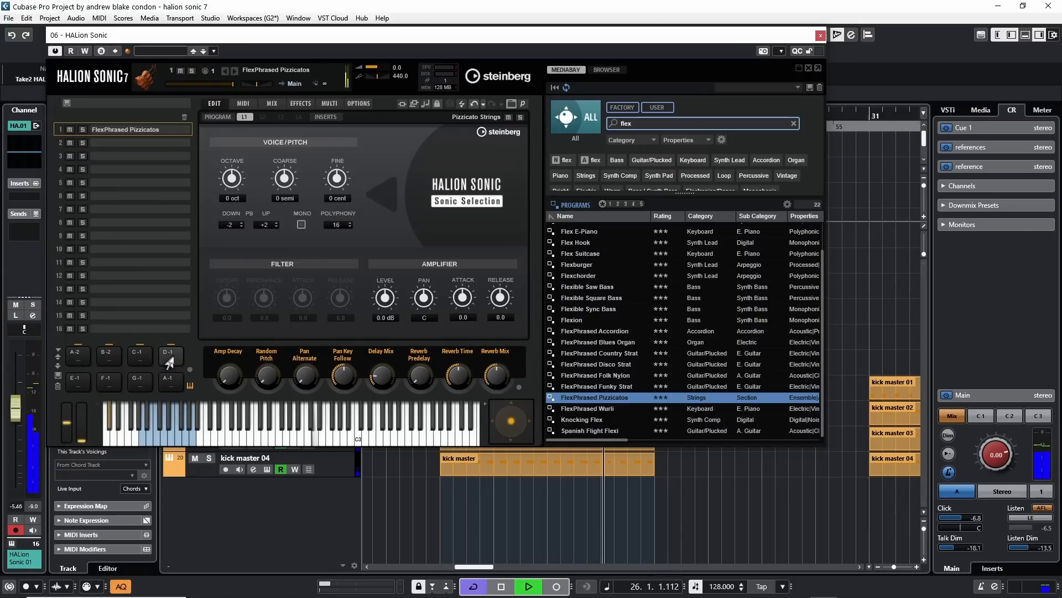
key(space)
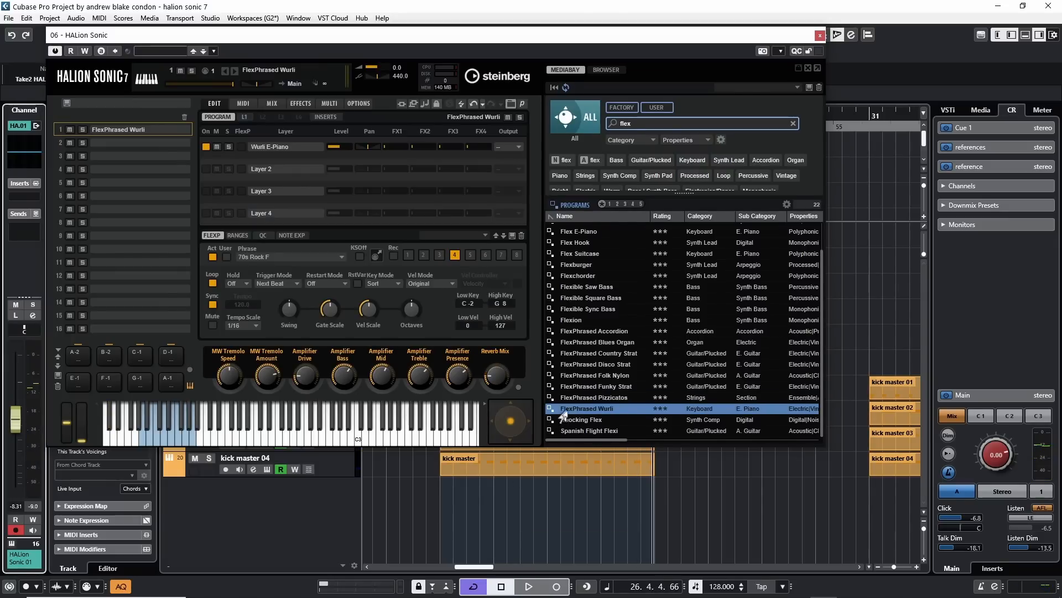
- Audition the FlexPhrased Wurli phrase variations using trigger pads A-2, B-2 and A-1 with a held keyboard note
click(65, 356)
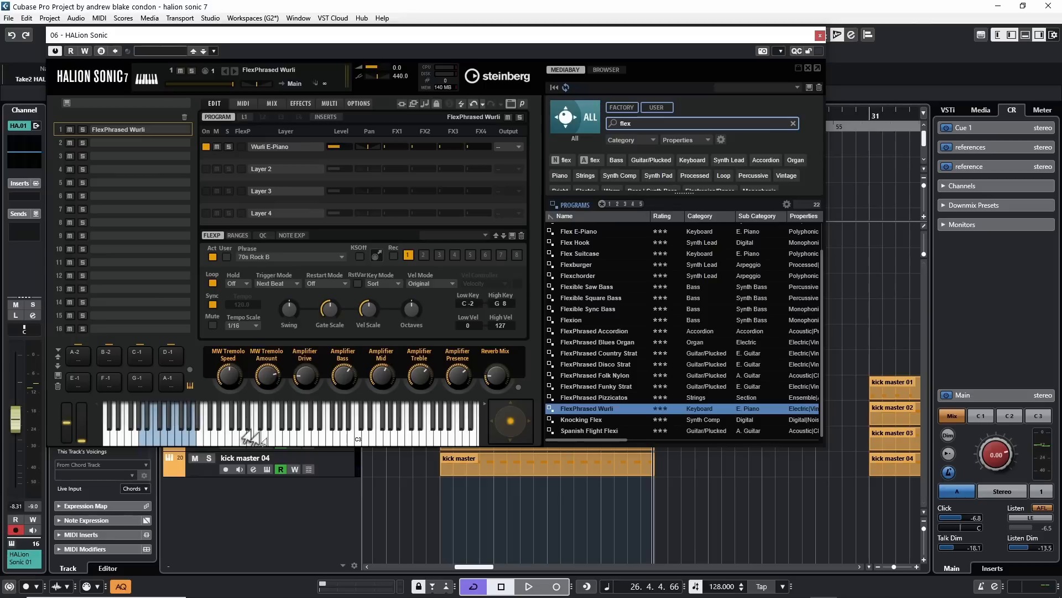
click(303, 440)
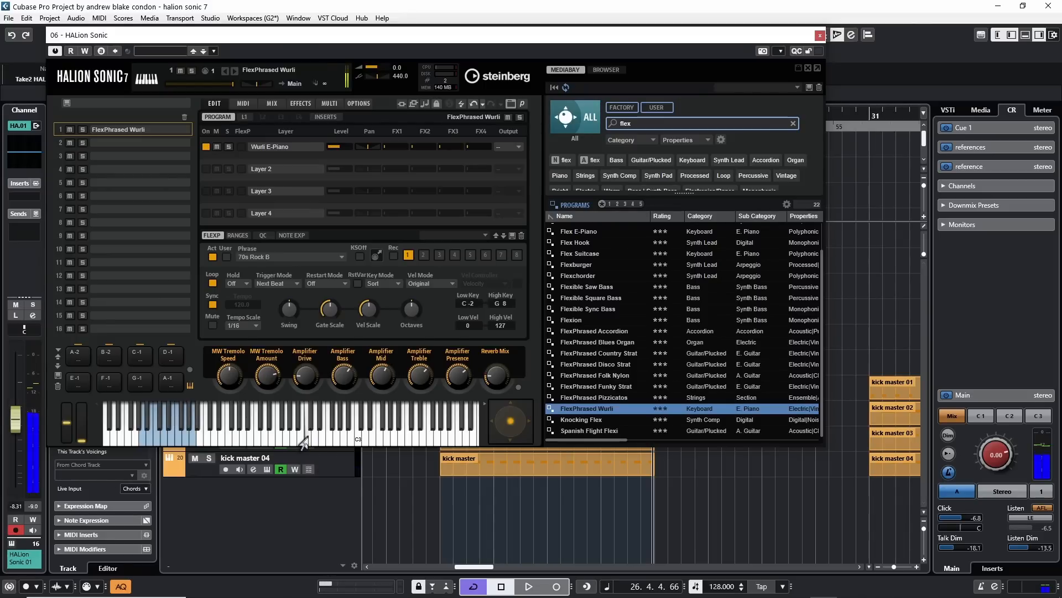
click(105, 354)
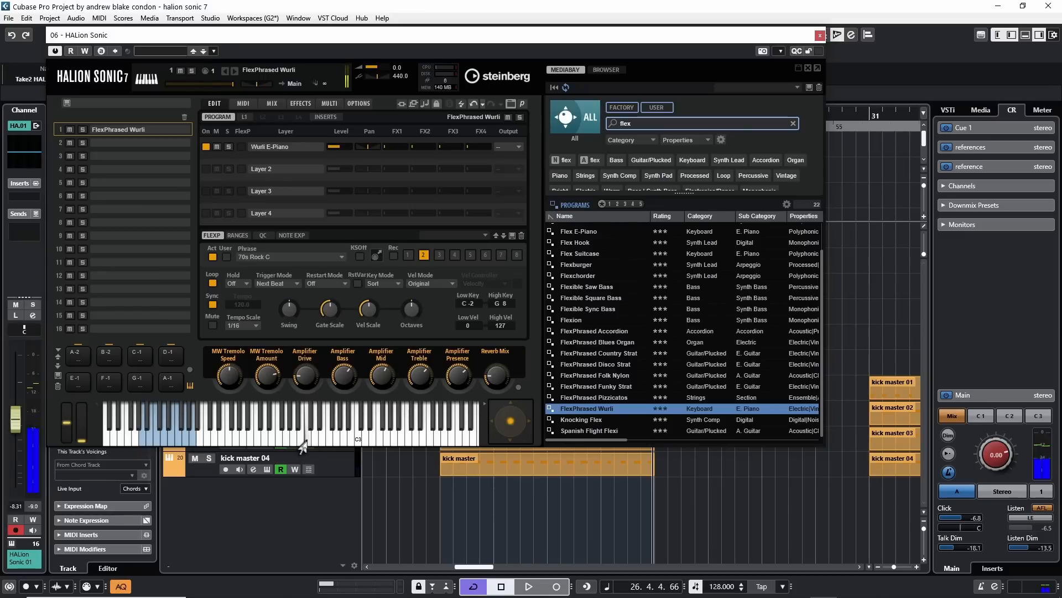
click(171, 379)
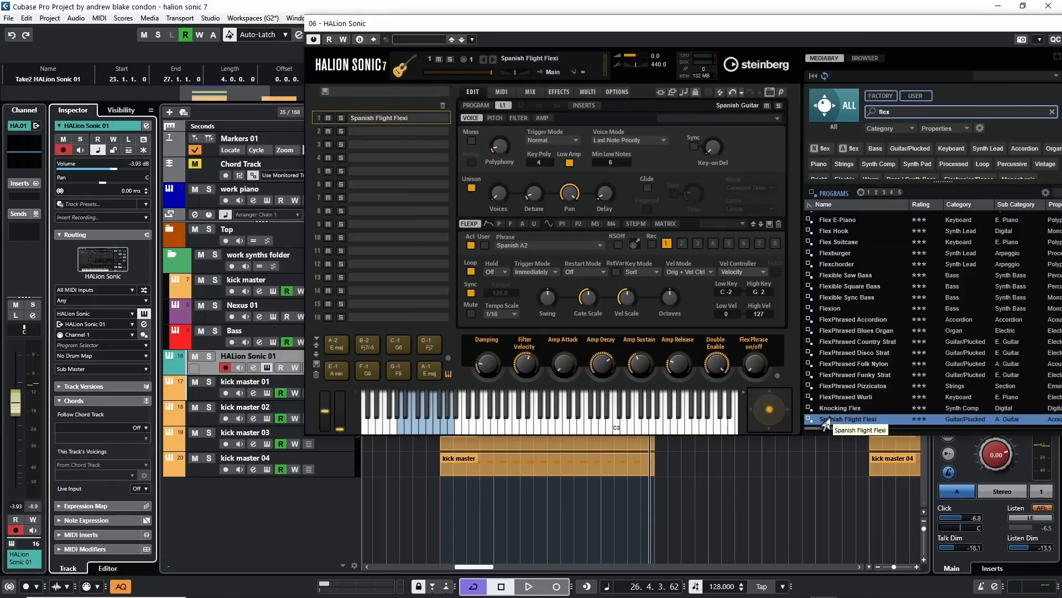
- Audition the eight trigger pad chords of Spanish Flight Flexi using the low white keys A-2 through A-1
click(395, 433)
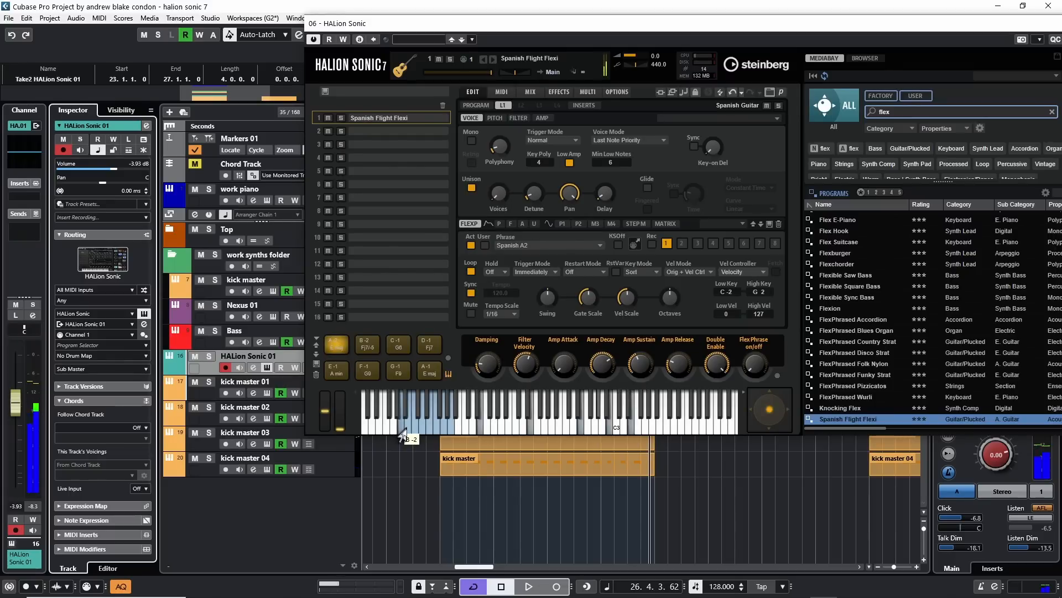
click(403, 435)
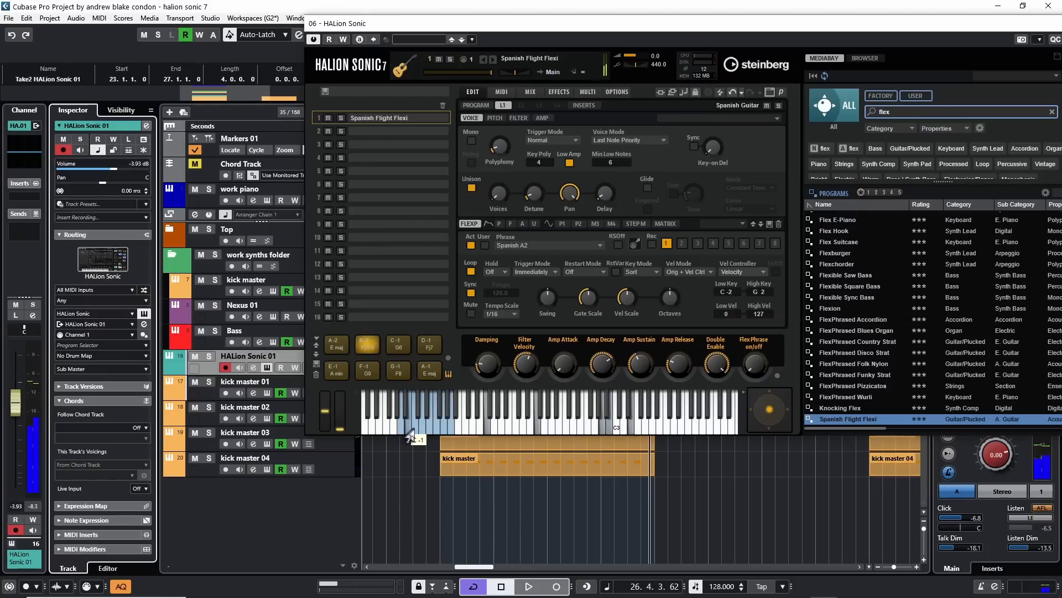
click(410, 436)
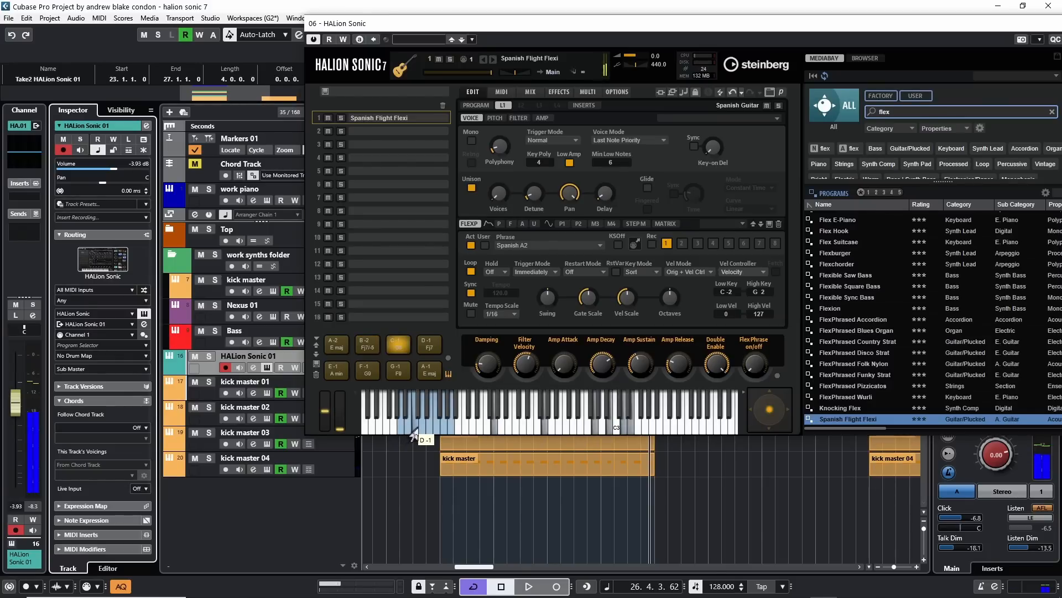
click(419, 436)
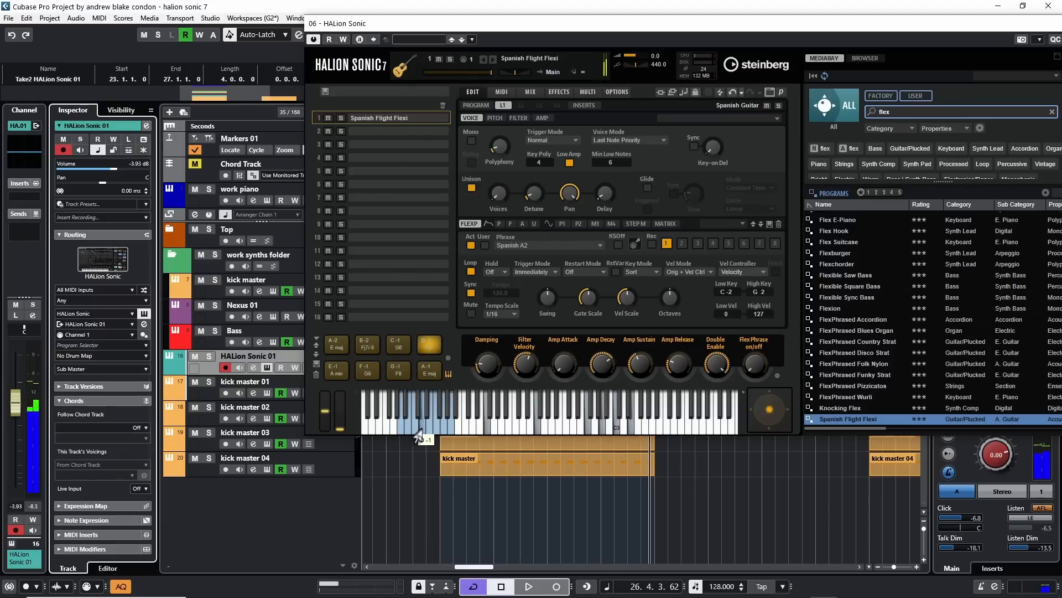
click(422, 437)
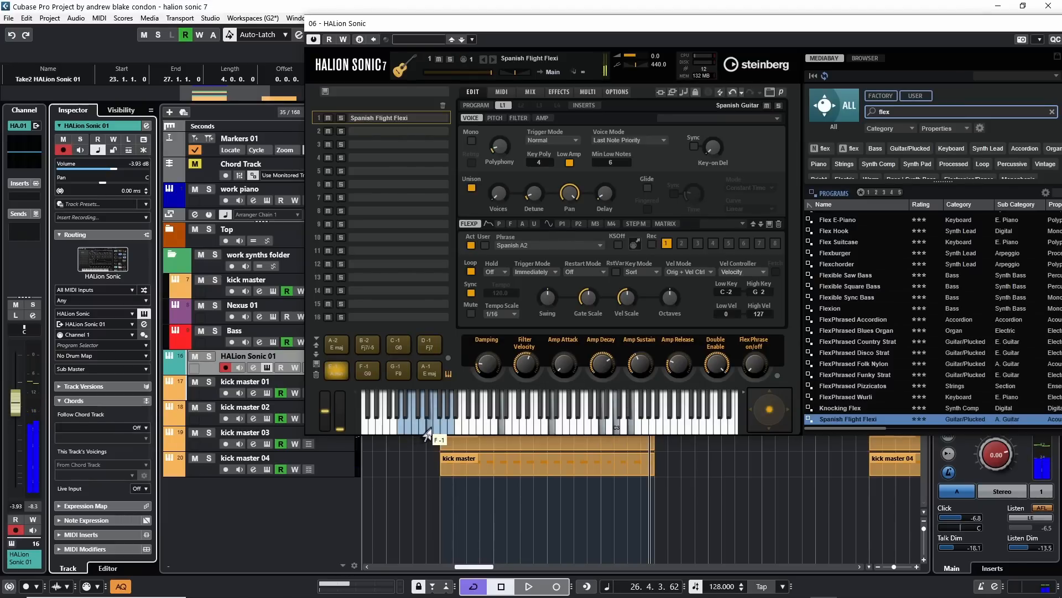
click(433, 437)
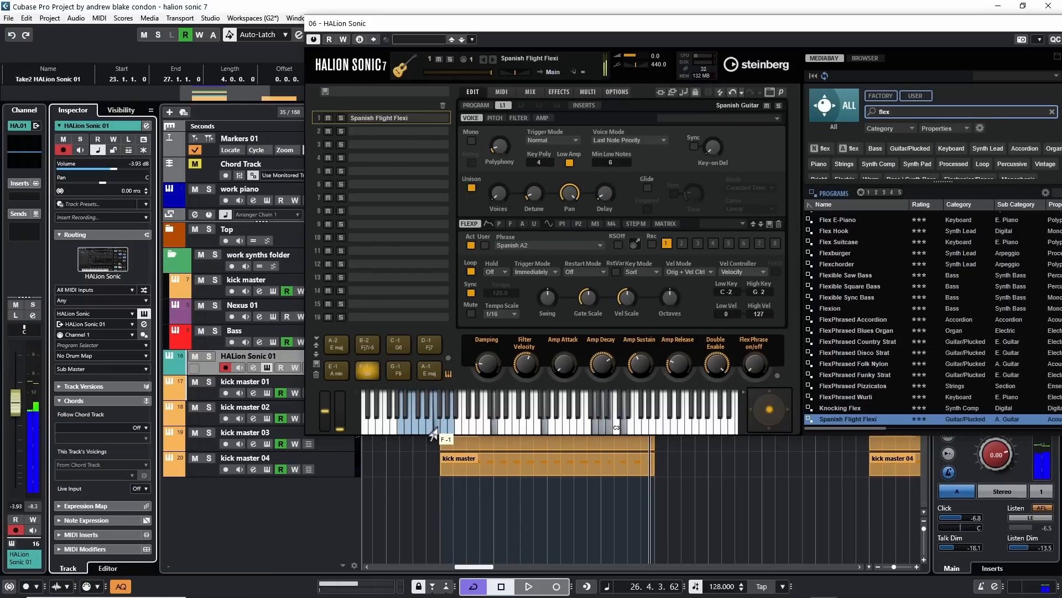
click(437, 434)
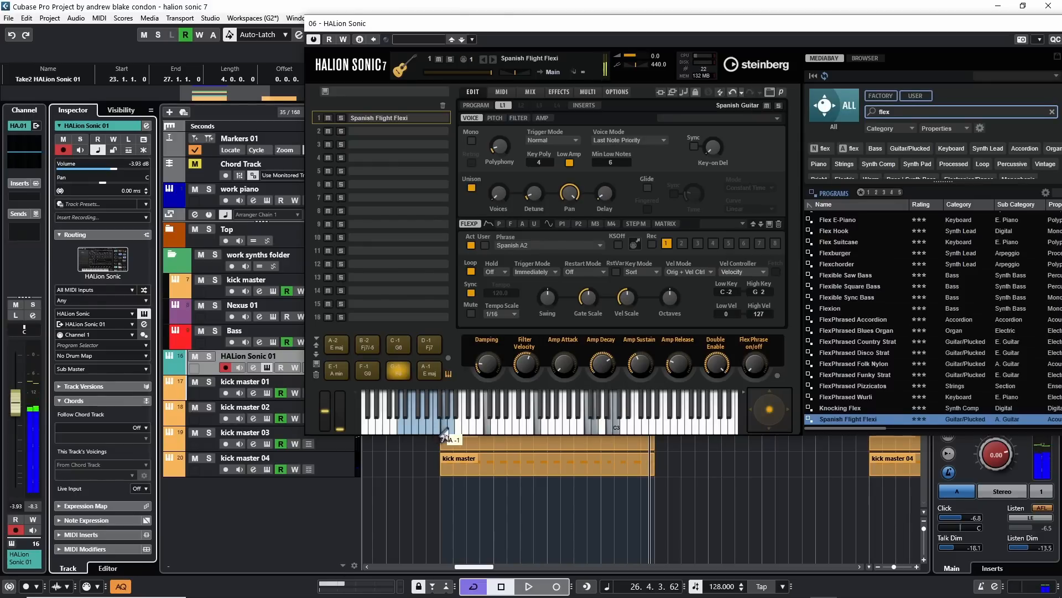
click(446, 438)
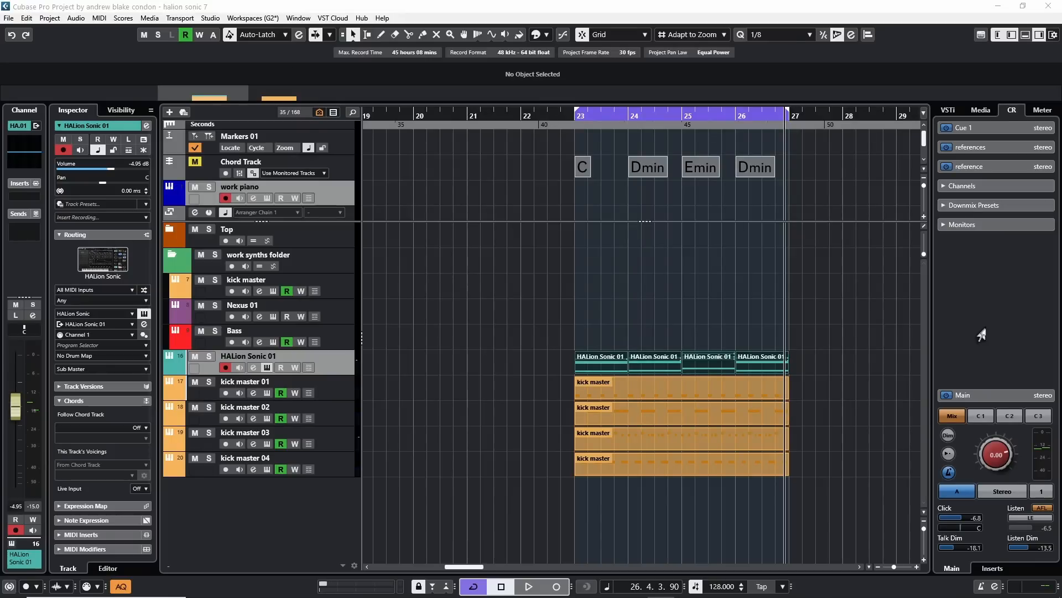
- Play the chord events with the A New Love program and activate the program's FlexPhraser
key(space)
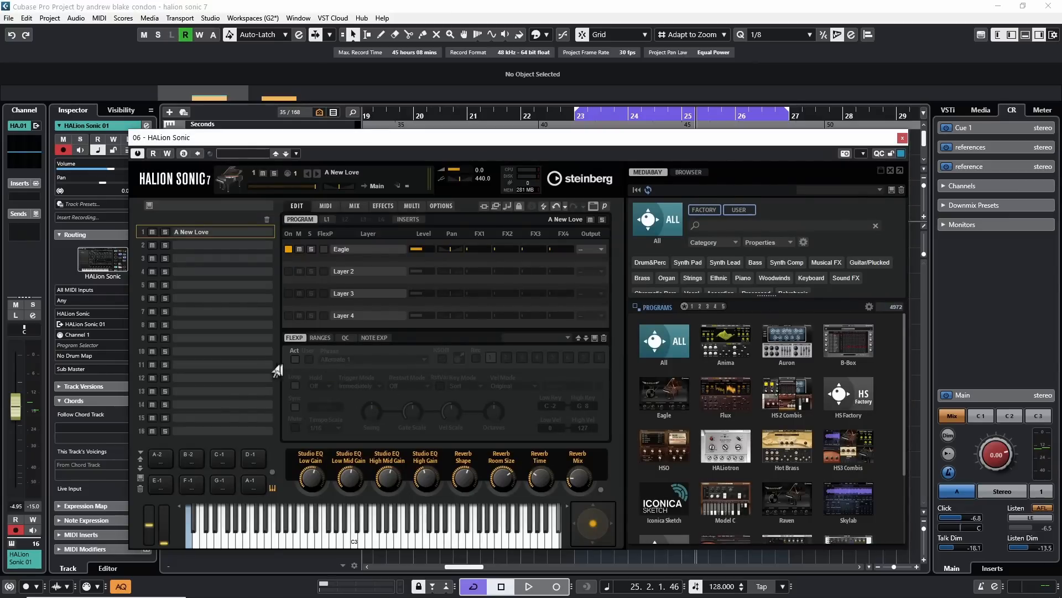
click(293, 360)
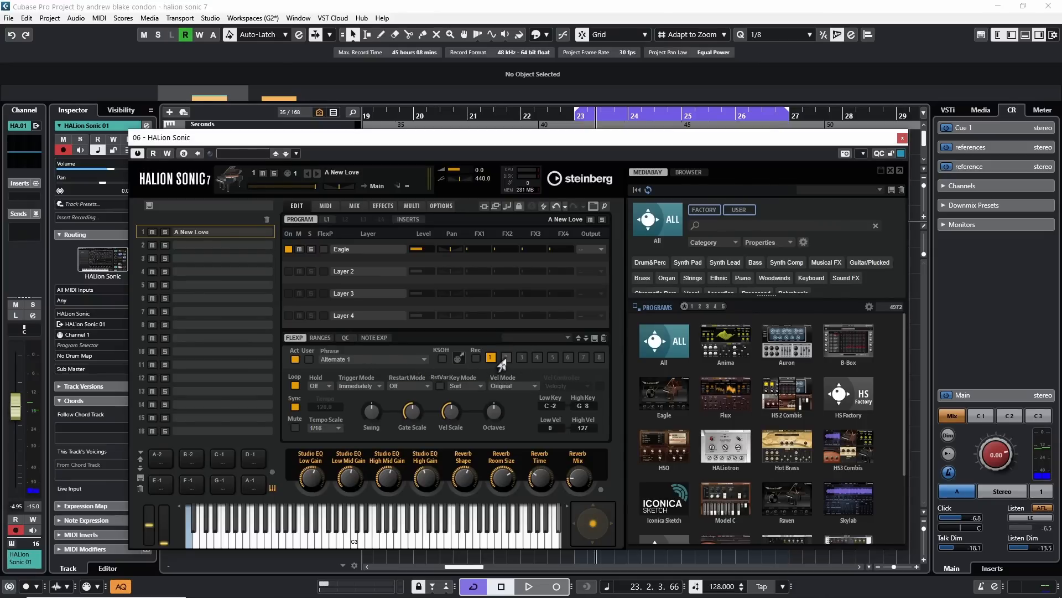
- Load the Clavinet 2 phrase from 06 Piano and Keyboard into FlexPhraser variation 2 and play the chords with it
click(505, 358)
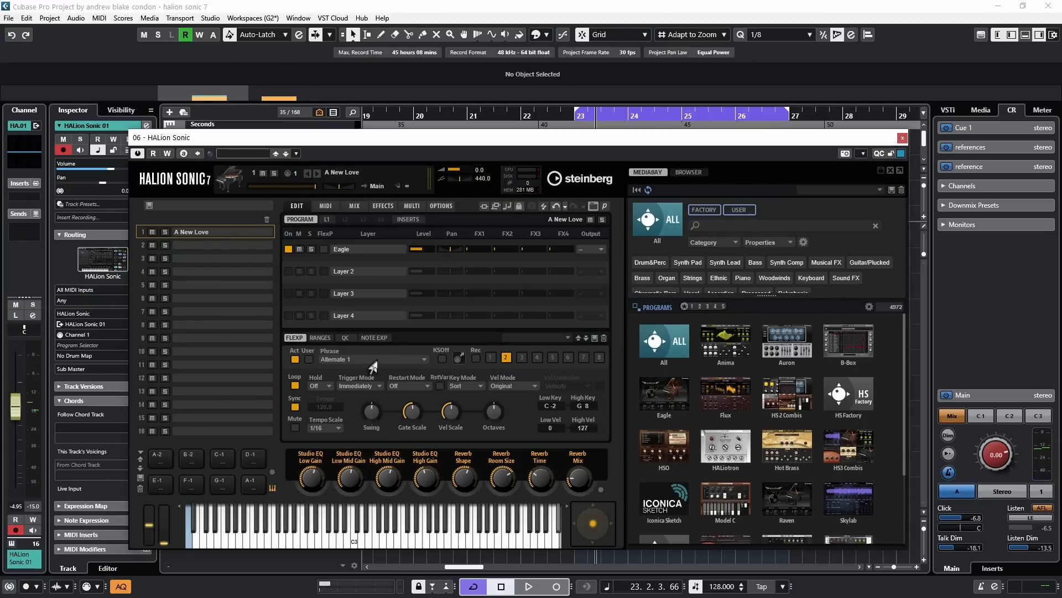
click(372, 360)
click(395, 467)
click(406, 489)
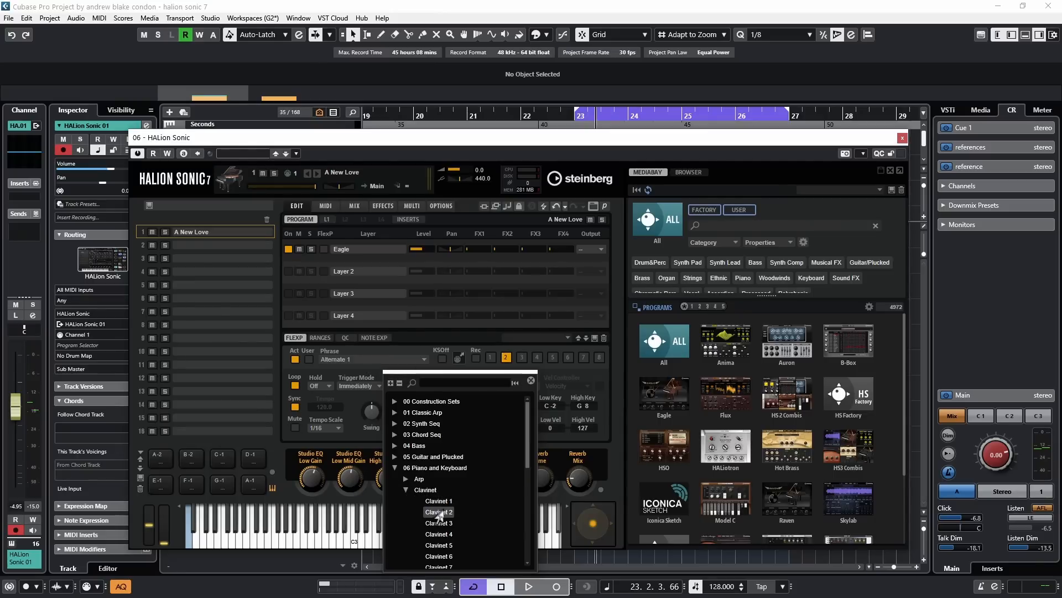
click(440, 514)
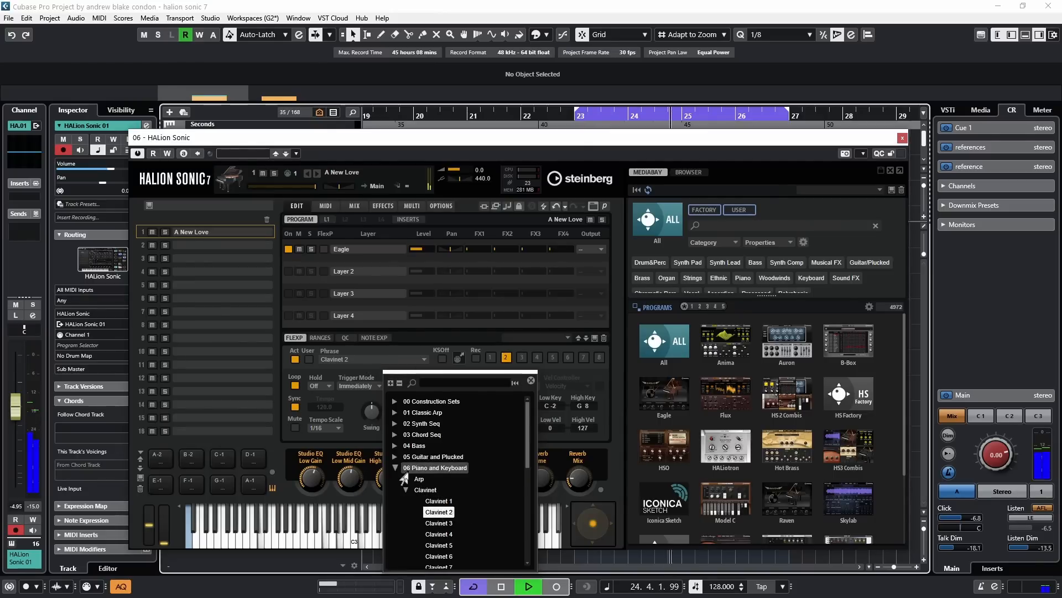
key(space)
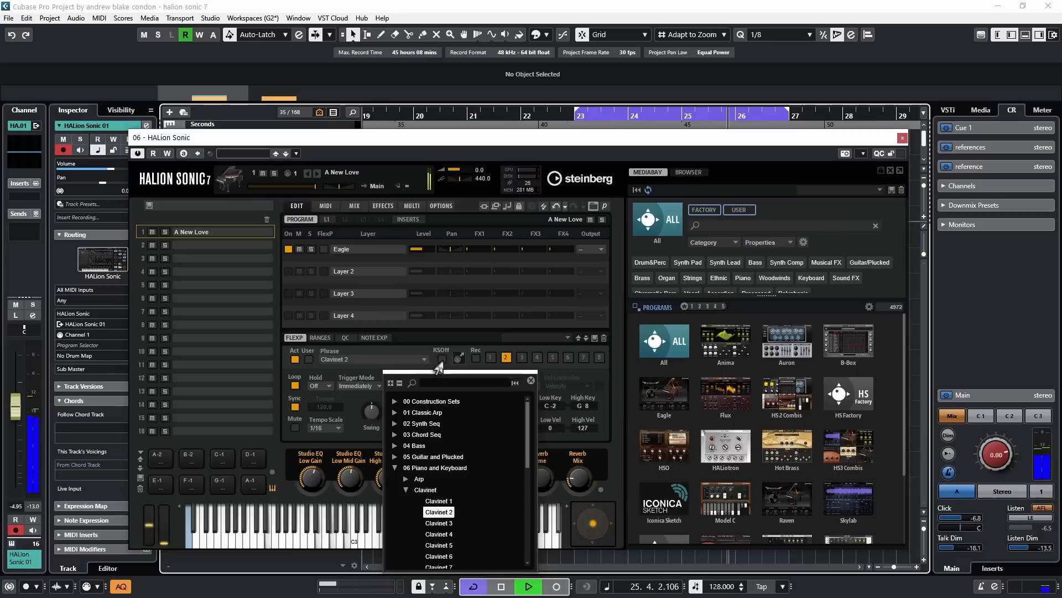
key(space)
- Load the Reggae 2C1 phrase into FlexPhraser variation 3 and play the chords with it
click(518, 358)
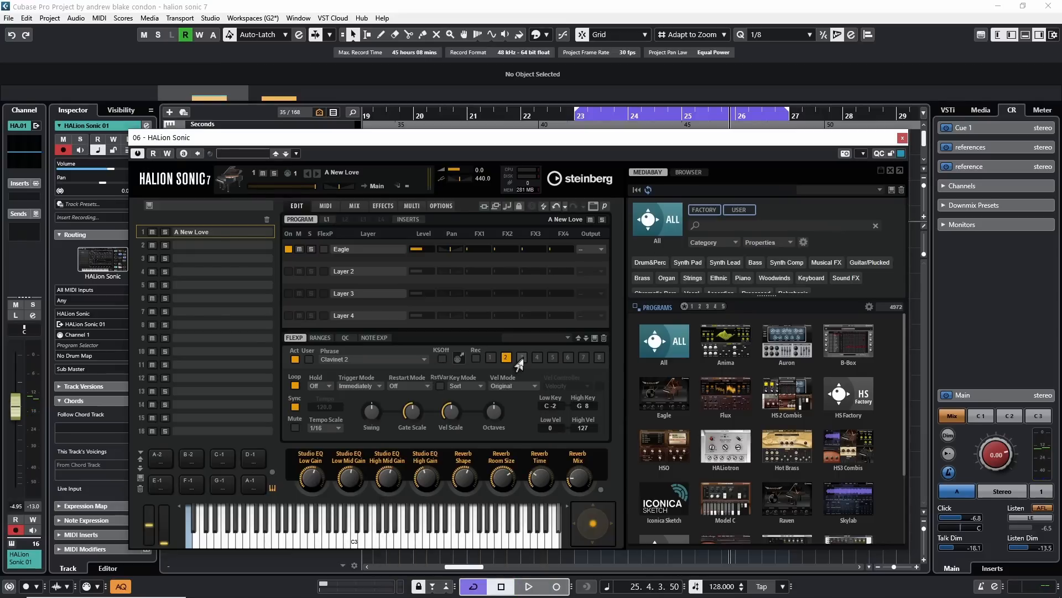
click(517, 357)
click(334, 360)
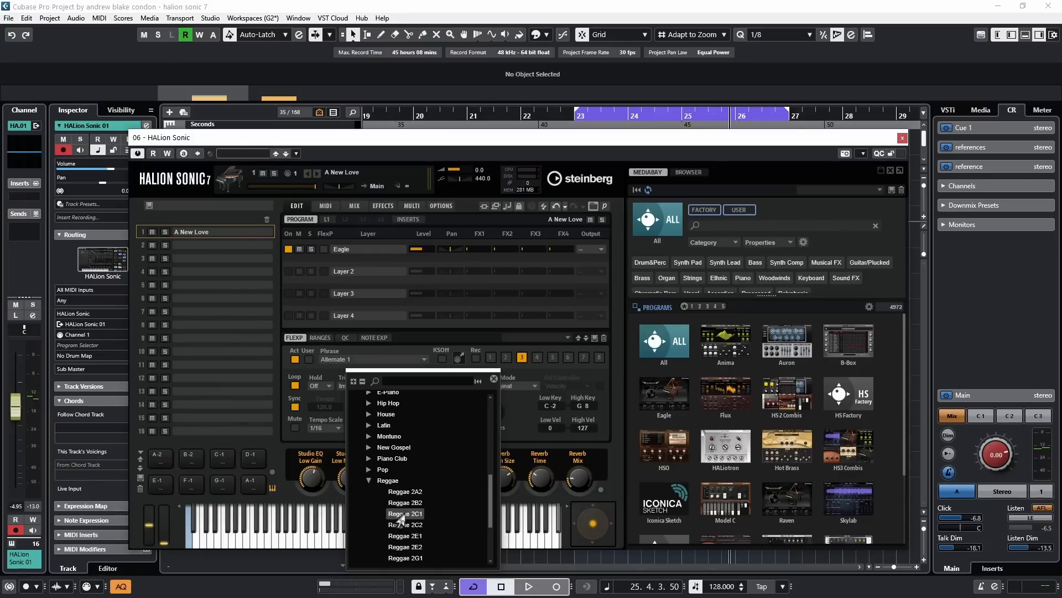
double_click(401, 515)
key(space)
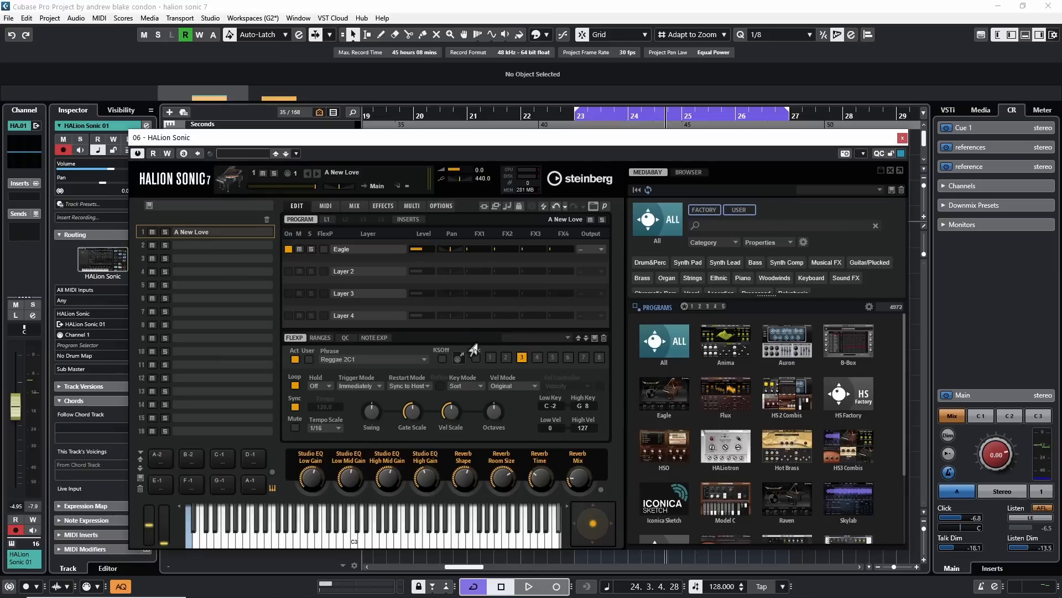
key(space)
- Play the chord events while switching through FlexPhraser variations 1, 2 and 3 to compare them
click(488, 358)
key(space)
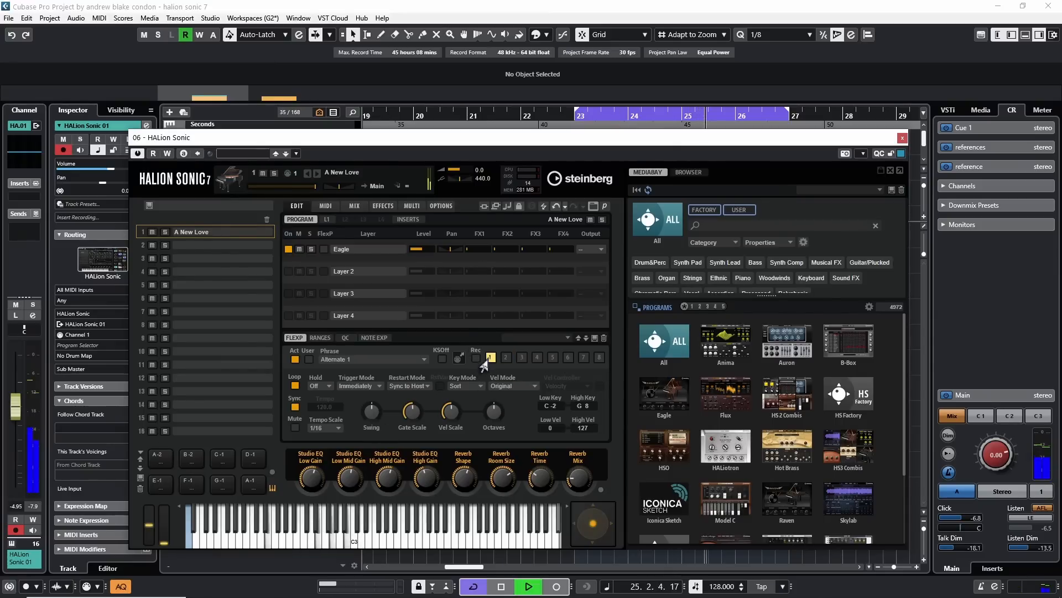
click(504, 358)
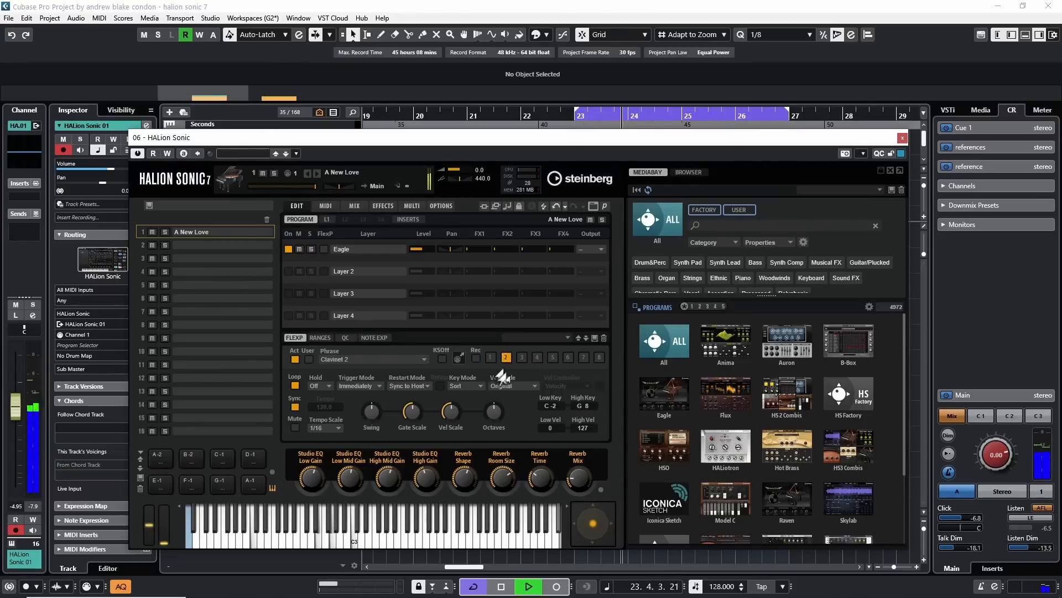
click(521, 357)
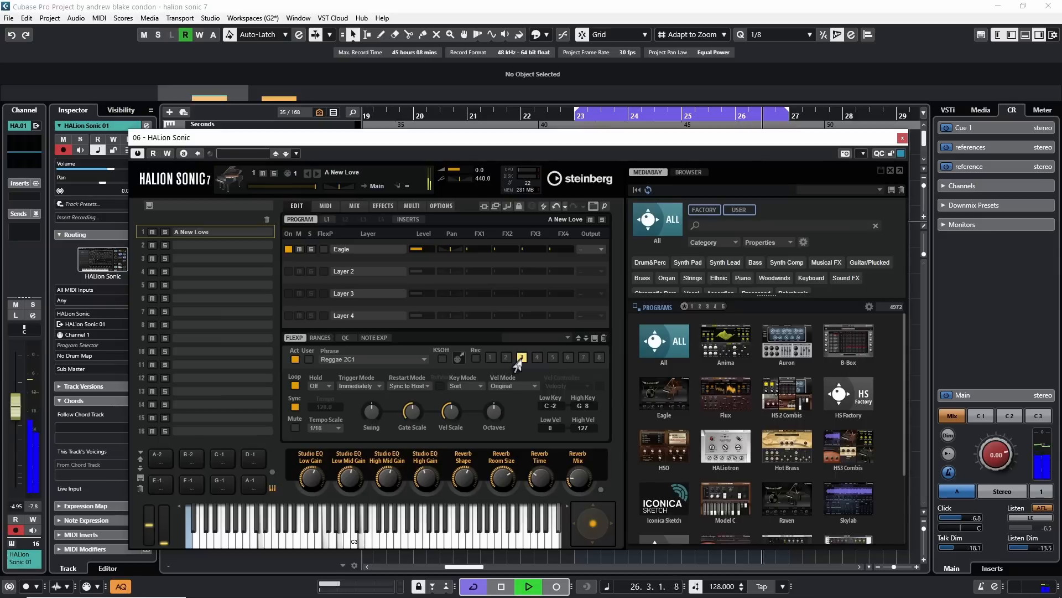
key(space)
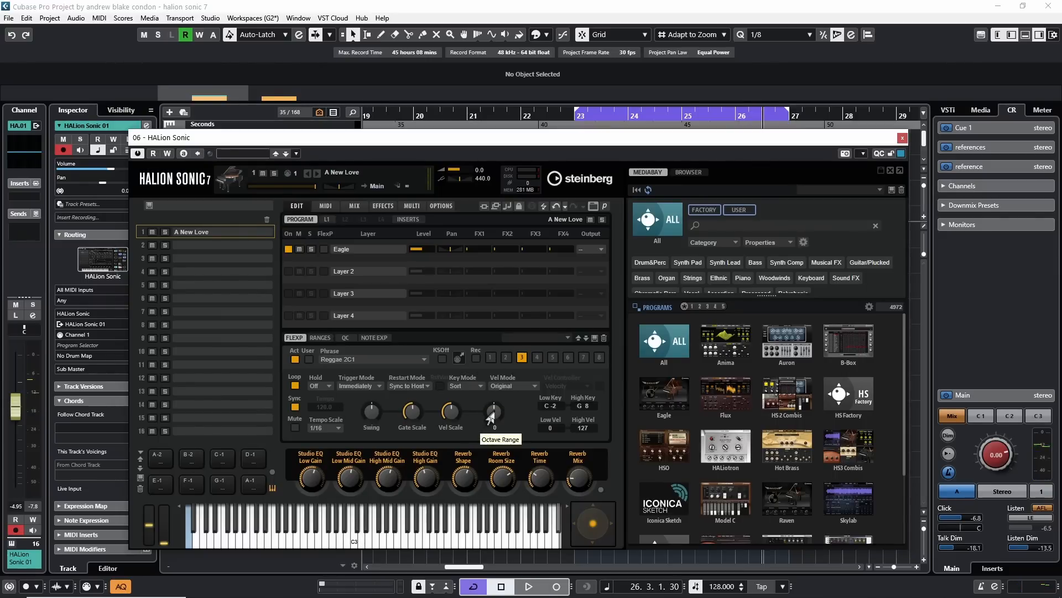
- Set the octave range of FlexPhraser variation 1 to 1 while the chords play
click(490, 357)
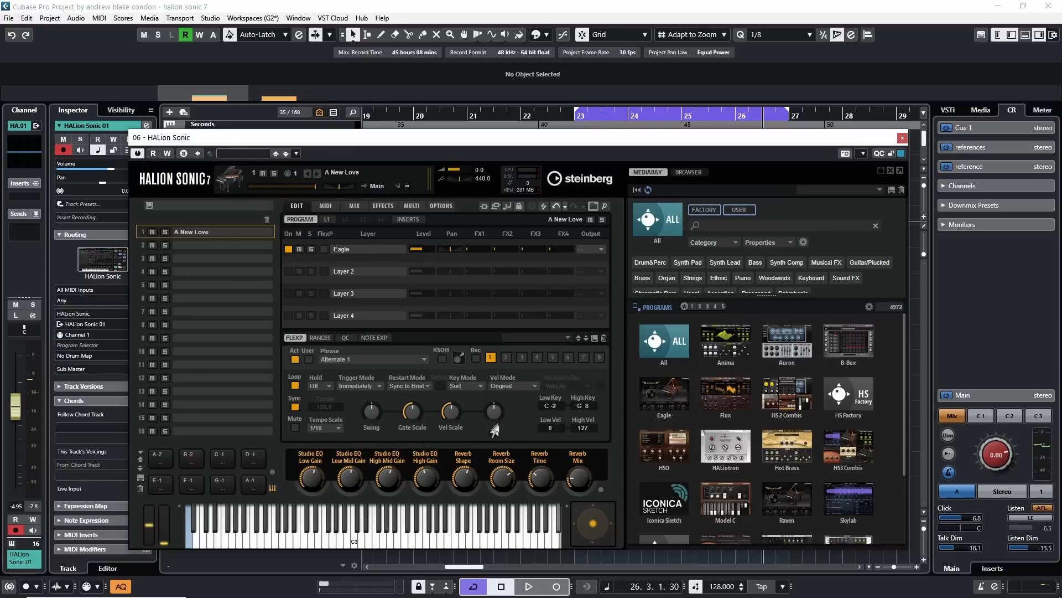
key(space)
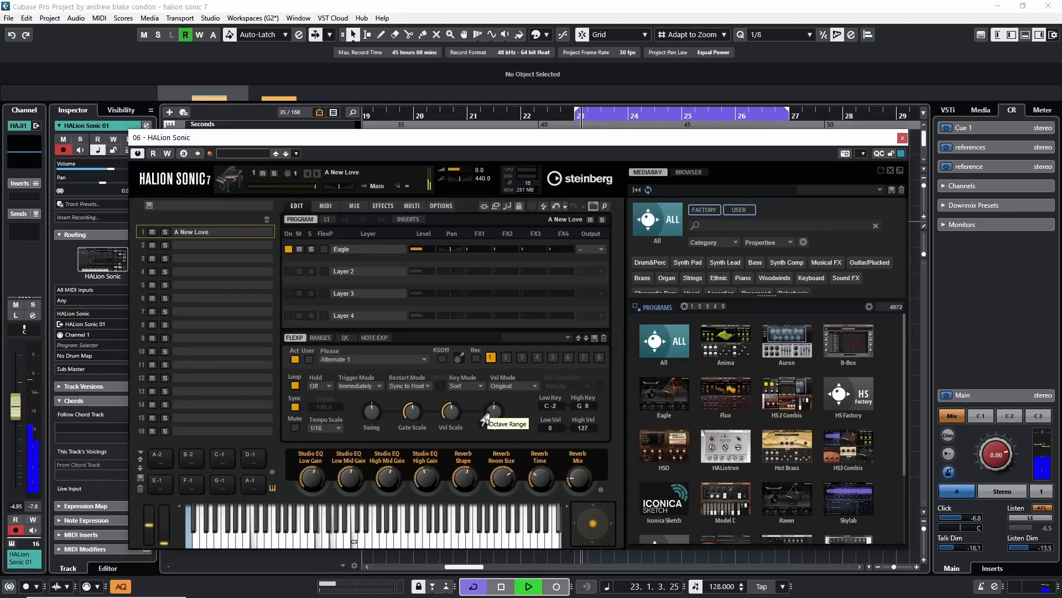
drag(489, 420, 494, 397)
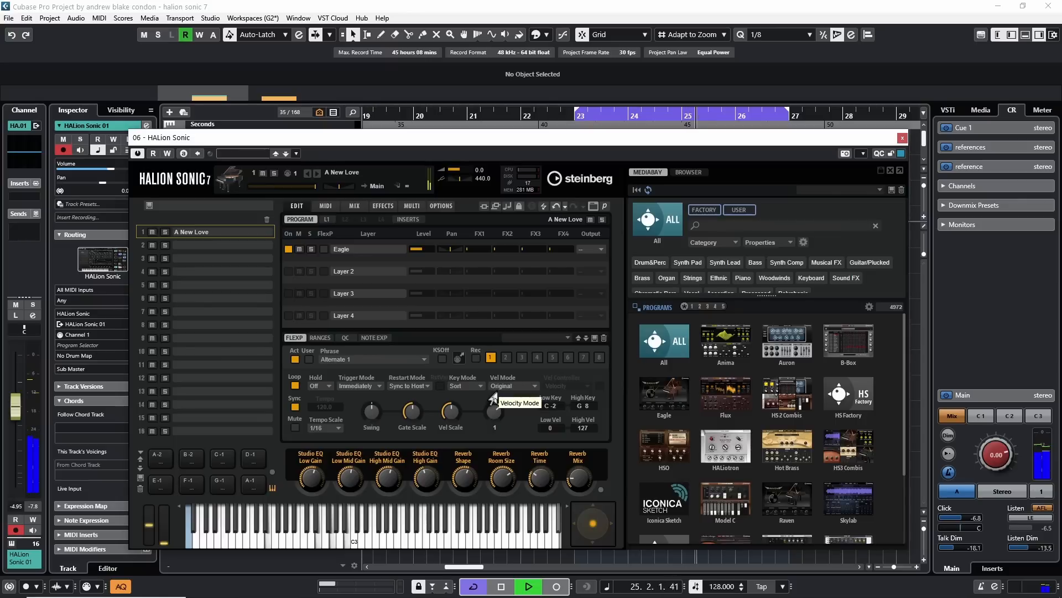
key(space)
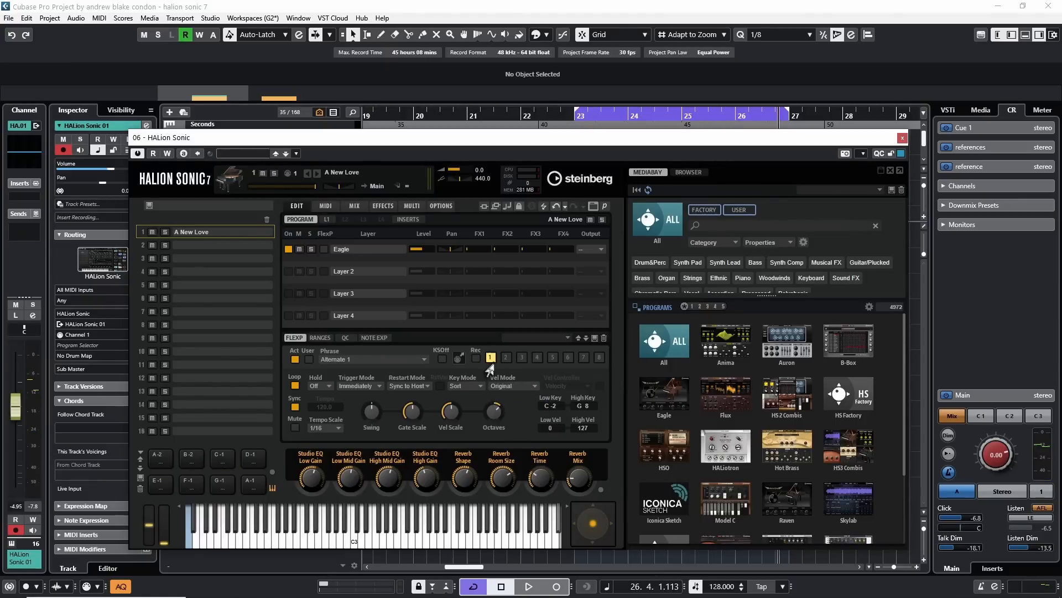
click(506, 357)
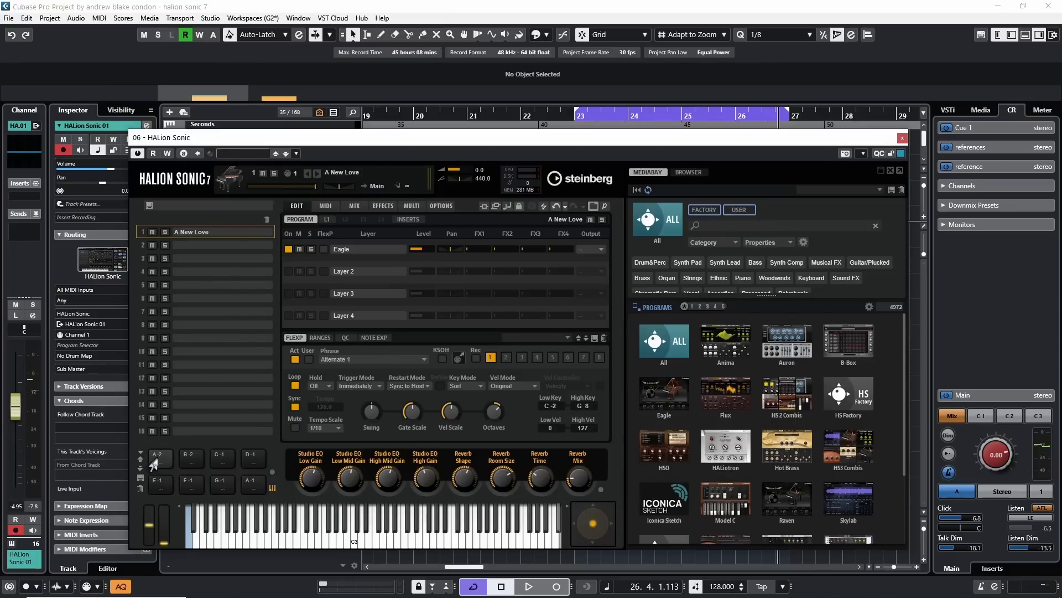
- Snapshot FlexPhraser variations 1, 2 and 3 onto trigger pads A-2, B-2 and C-1 respectively
right_click(154, 464)
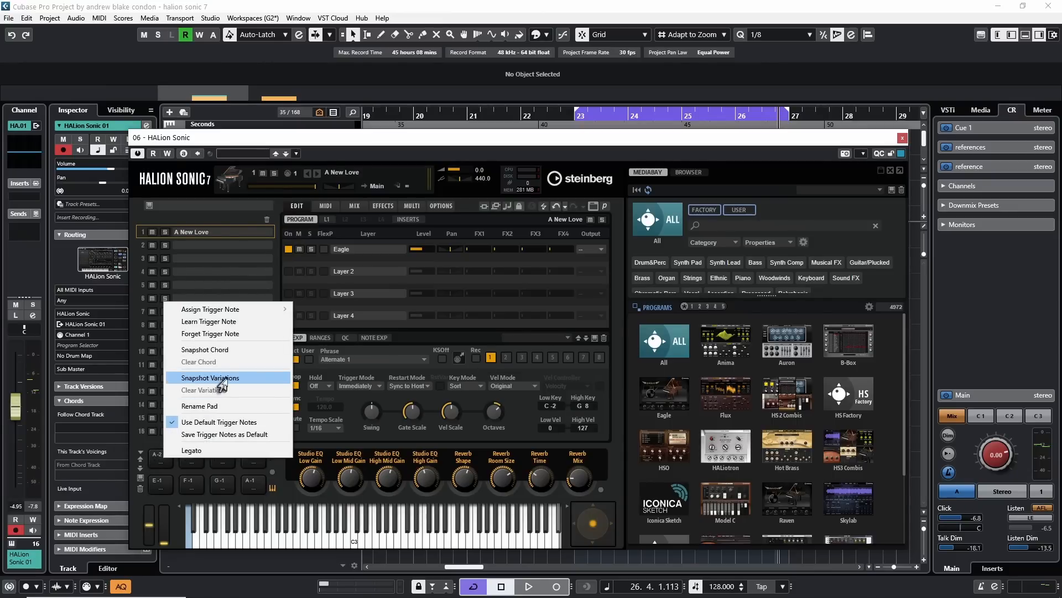
click(221, 378)
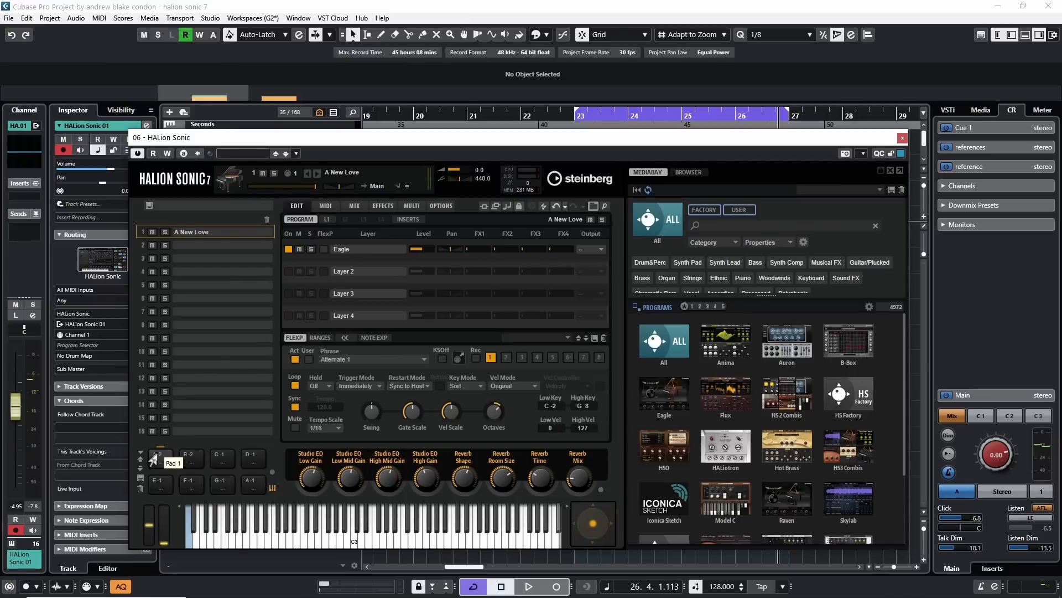
click(505, 358)
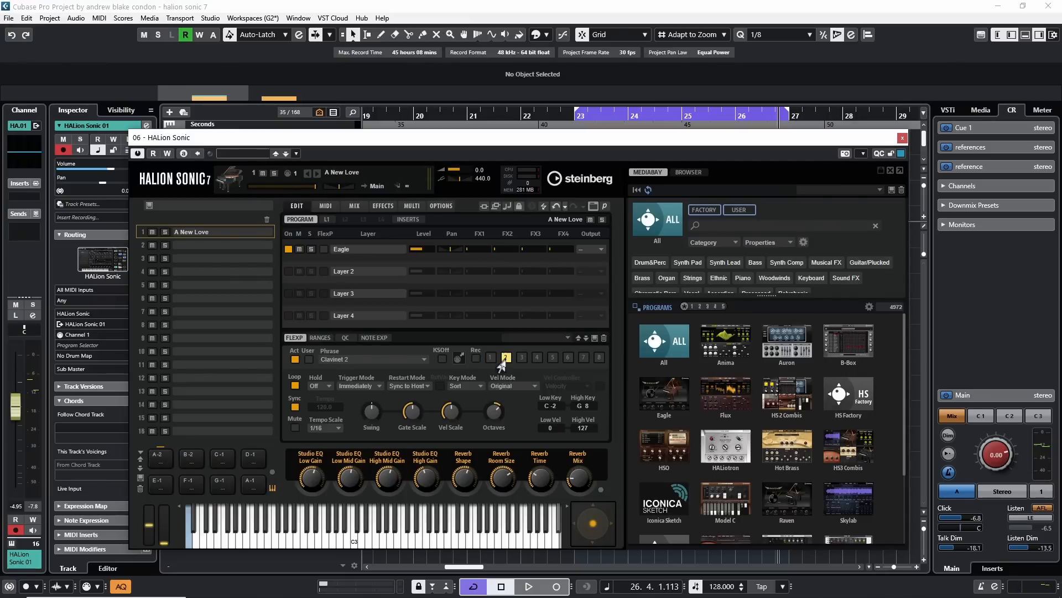
right_click(185, 467)
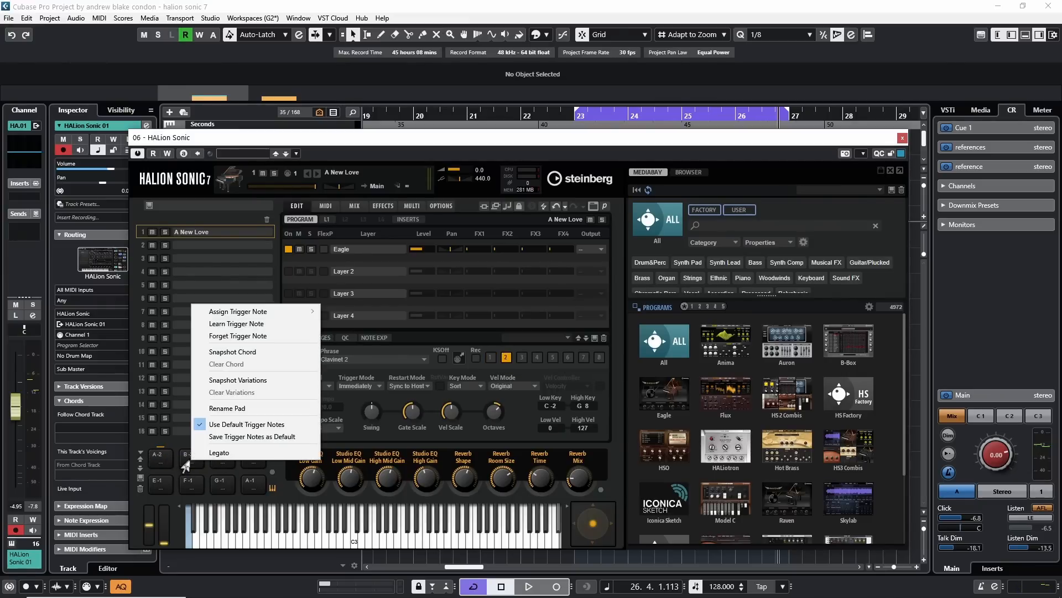
click(260, 381)
right_click(217, 460)
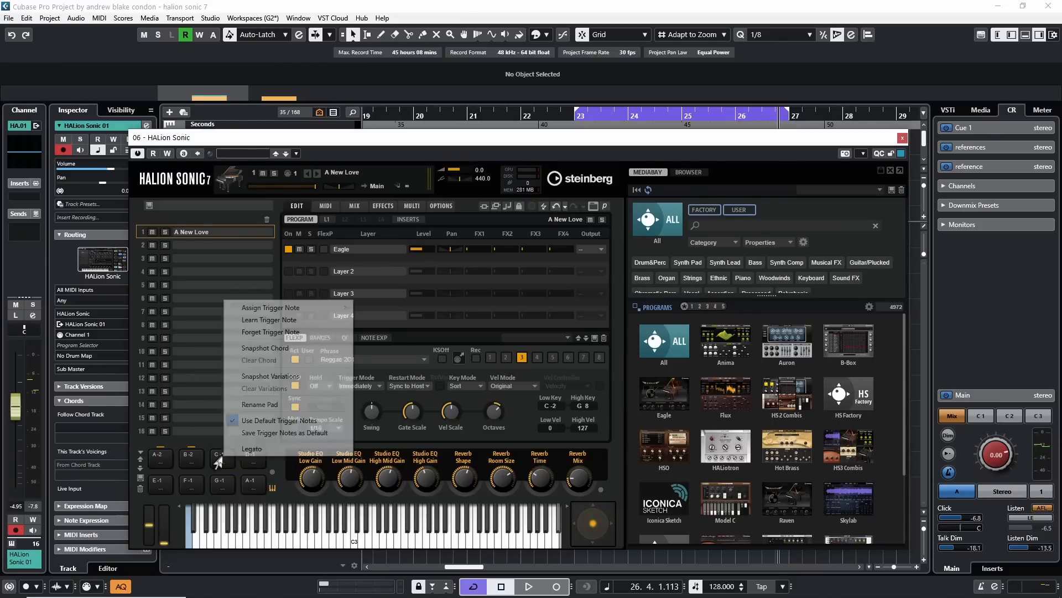
click(264, 381)
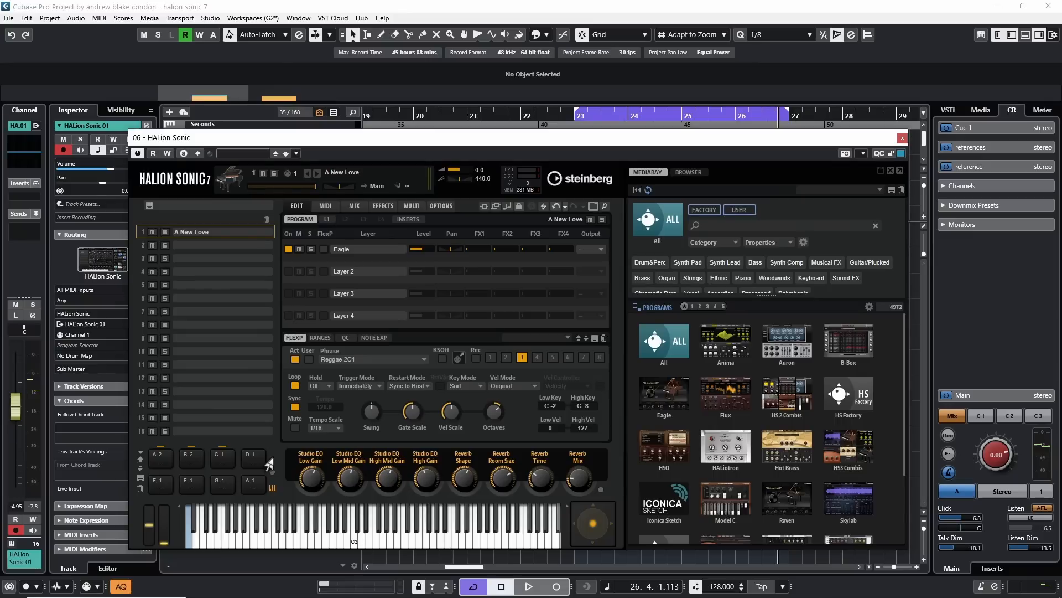
- Play the chord events and switch variations with trigger pads A-2, B-2 and C-1
key(space)
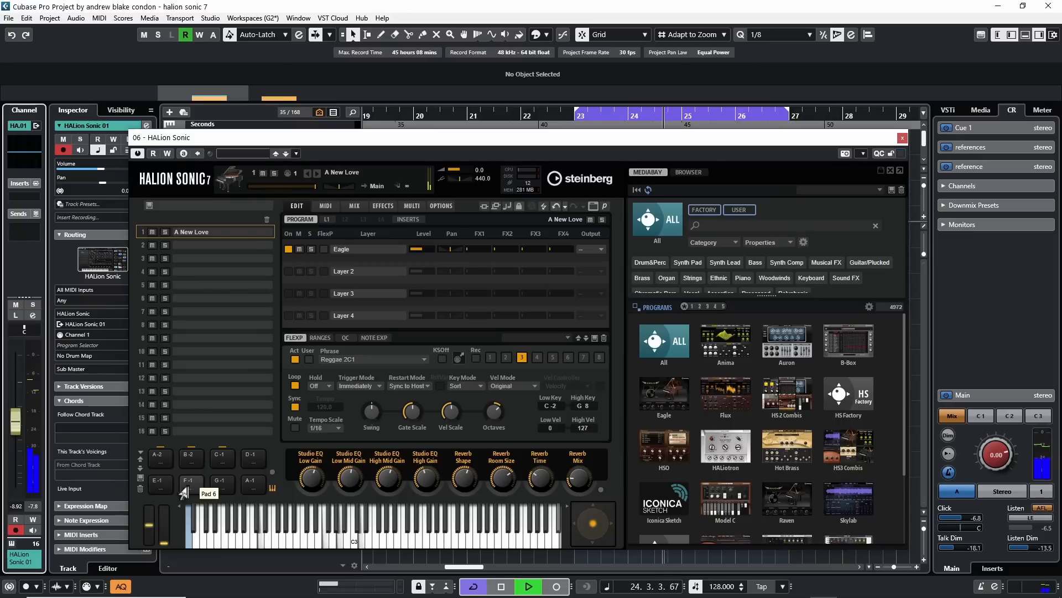
click(157, 460)
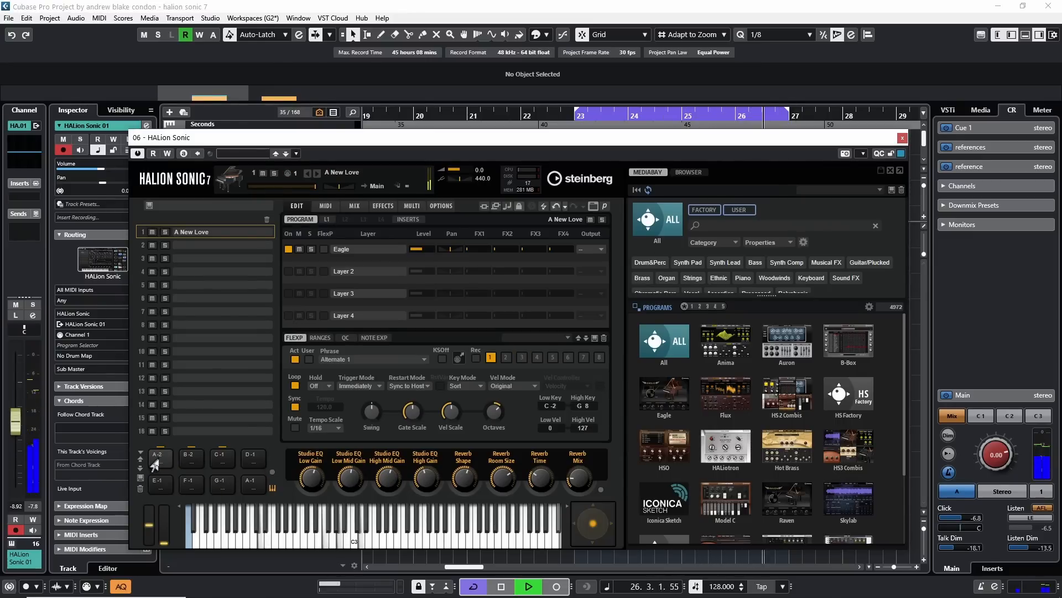
click(184, 463)
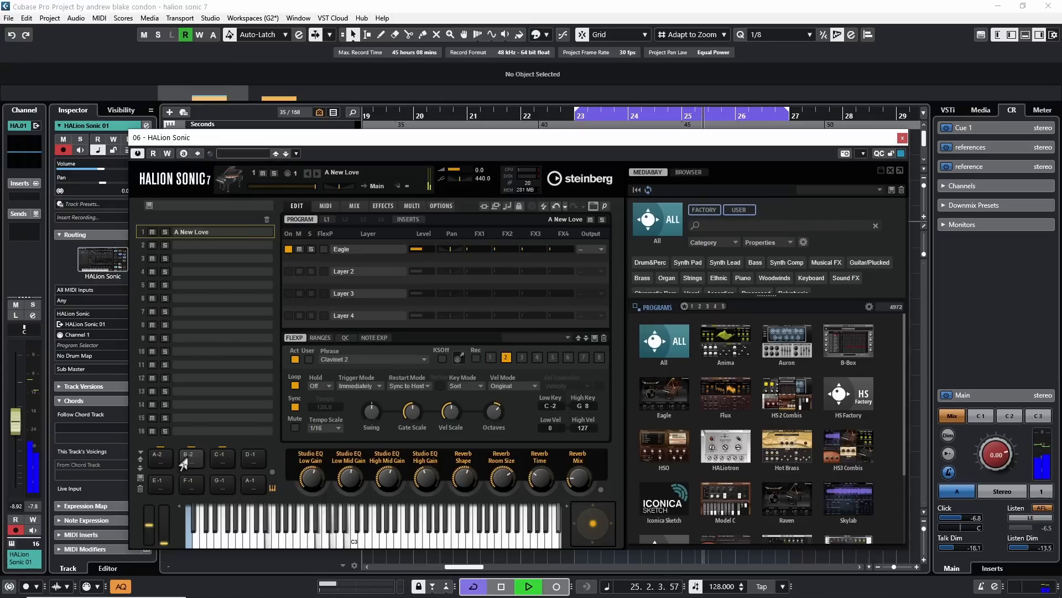
click(219, 461)
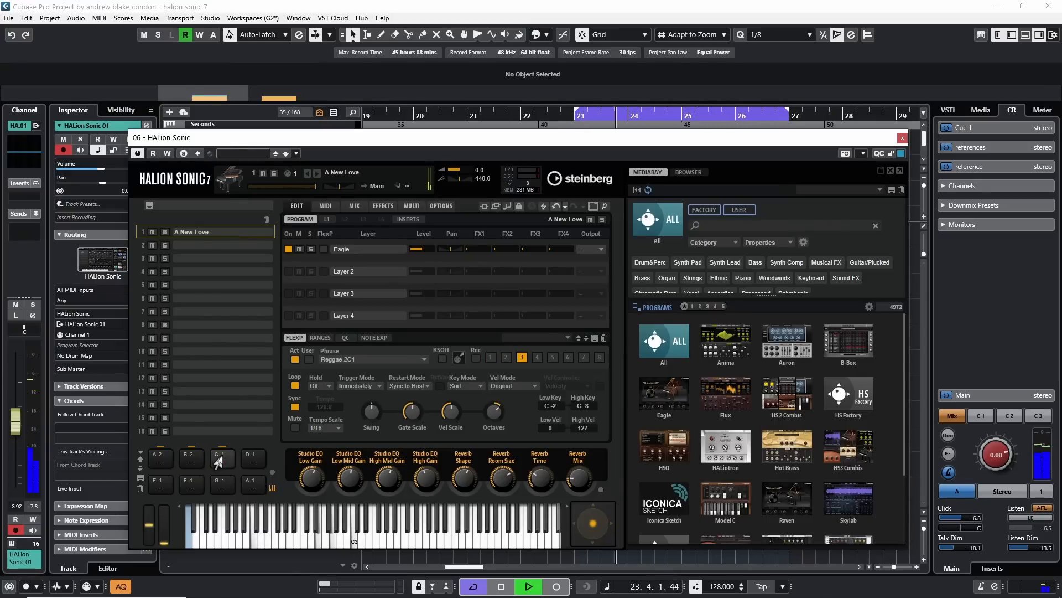
key(space)
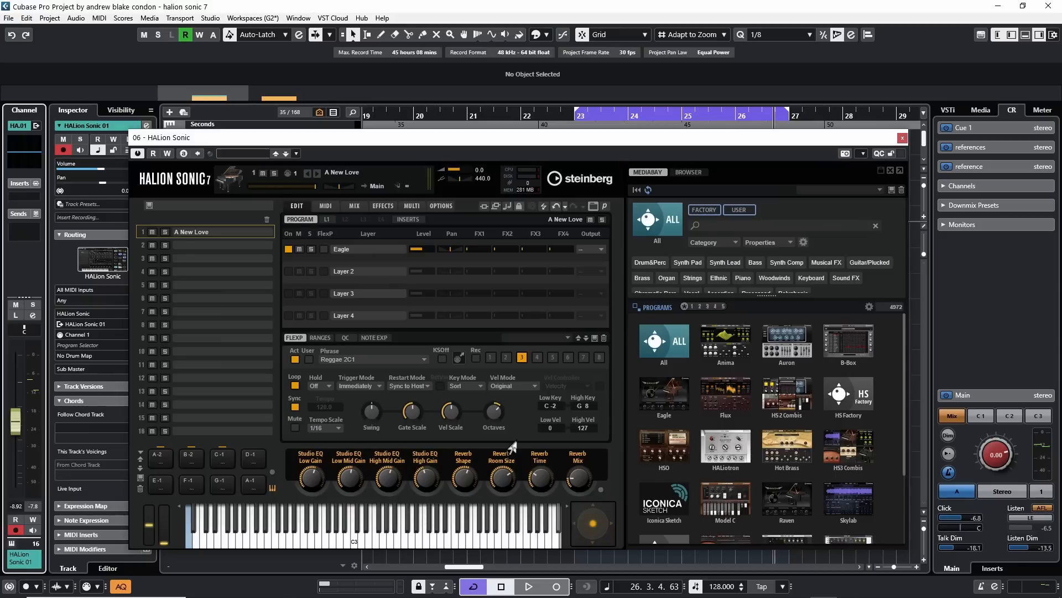
- Copy FlexPhraser variation 1 and paste it into variation 4
right_click(488, 363)
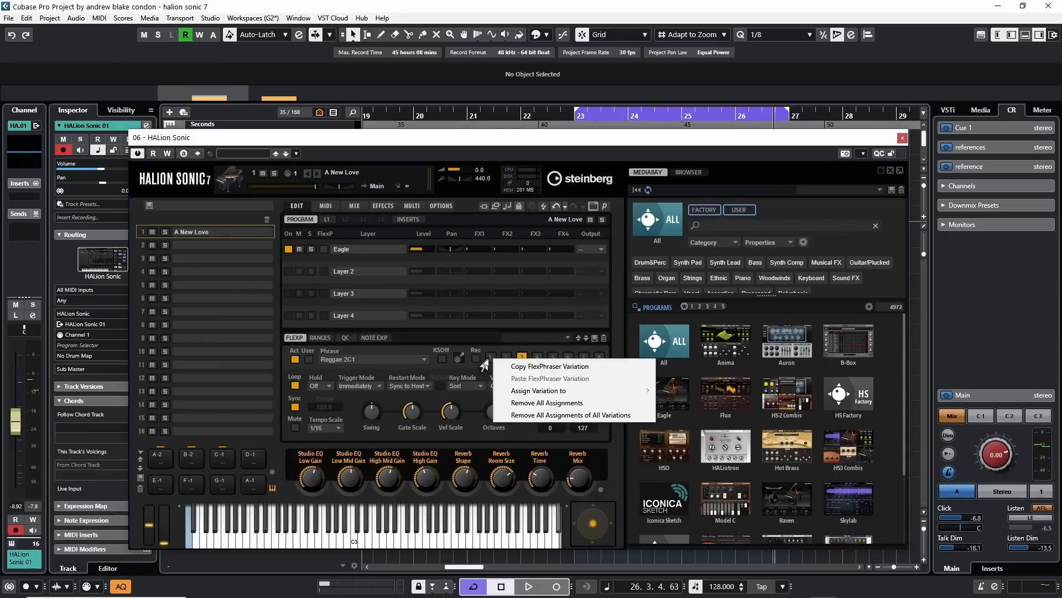
click(540, 367)
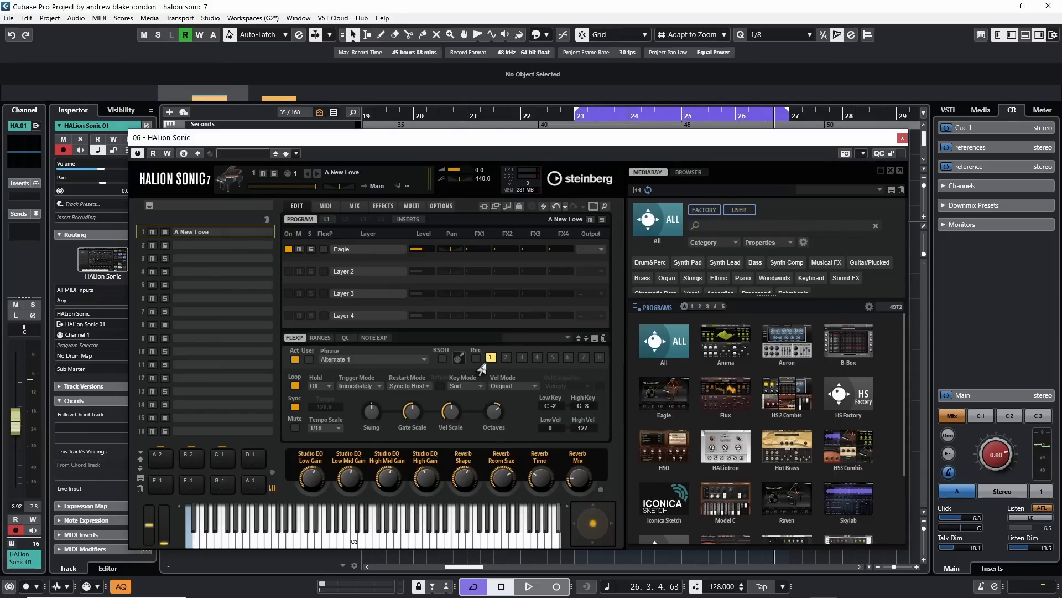
click(536, 359)
right_click(536, 358)
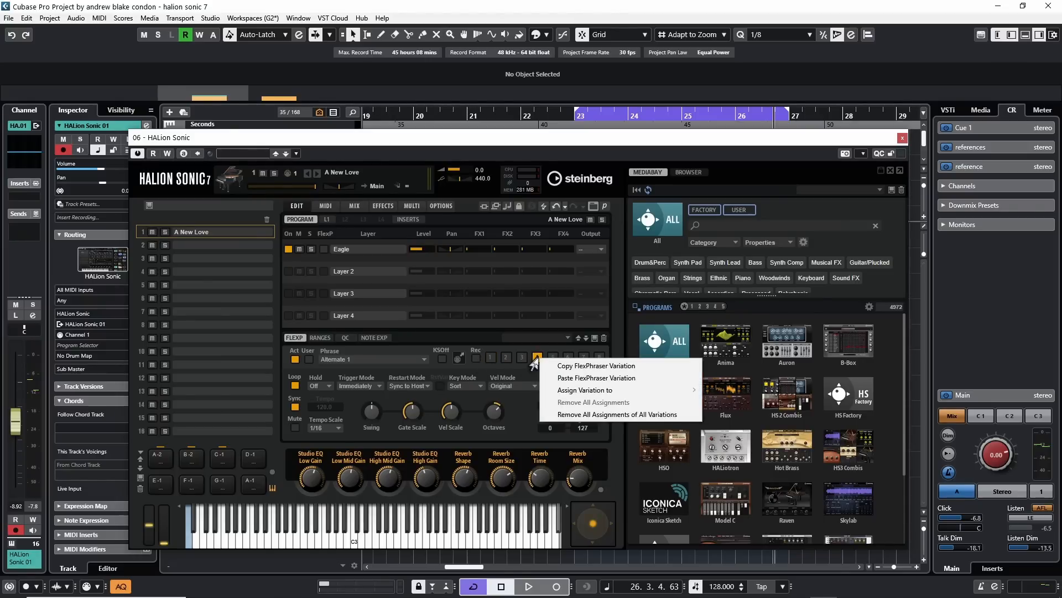
click(572, 379)
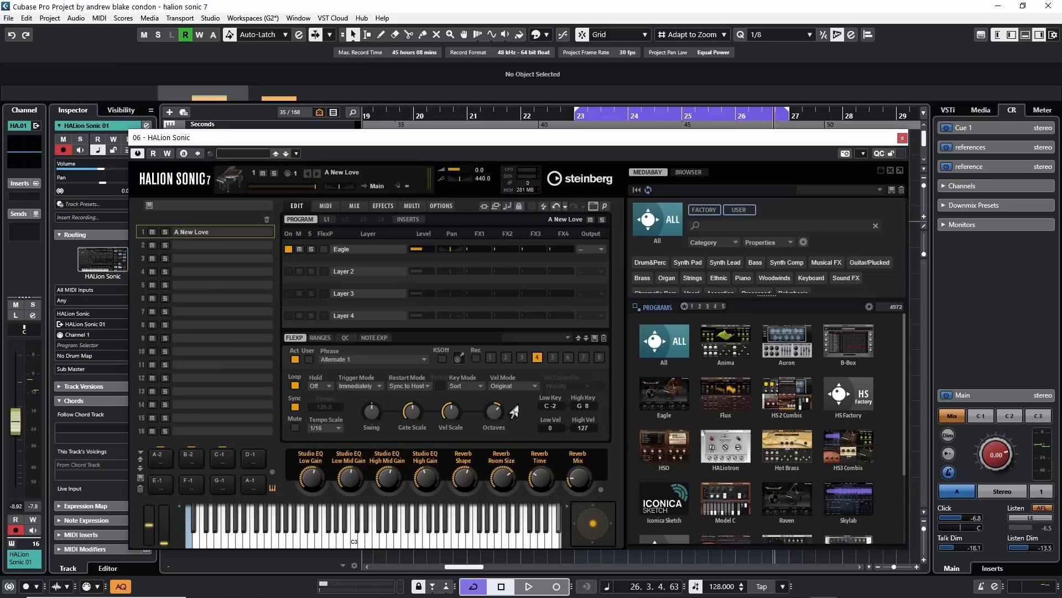
- Snapshot variation 4 onto trigger pad D-1 during playback, and trigger pad A-2 to compare
key(space)
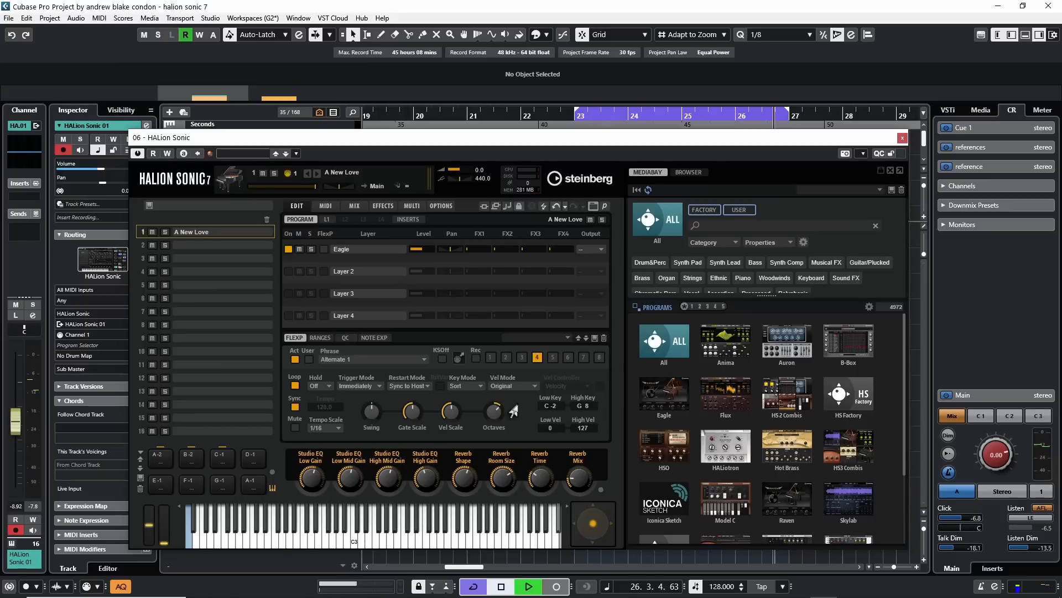
right_click(249, 459)
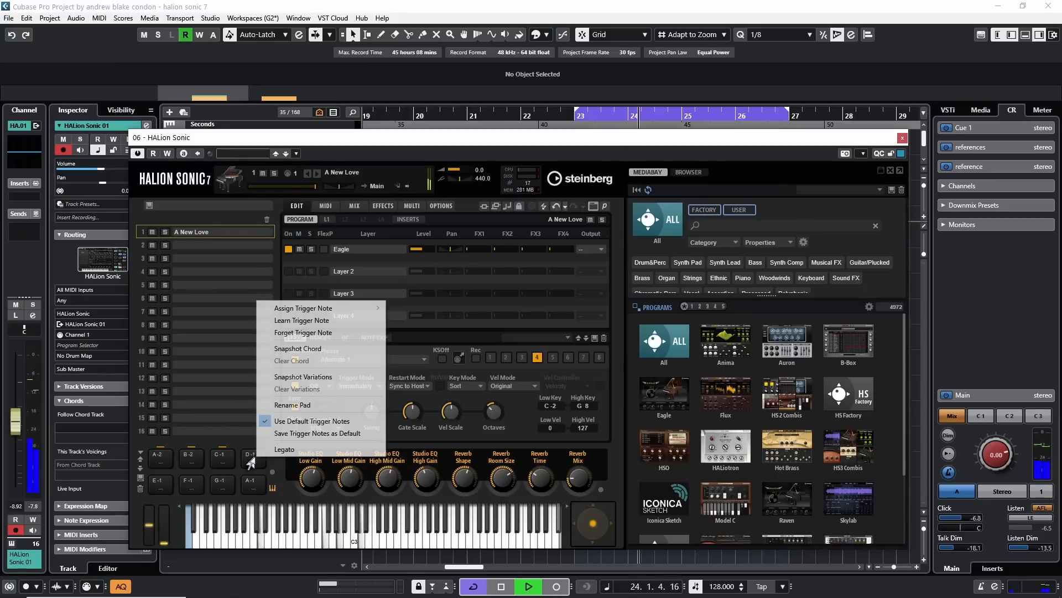
click(288, 376)
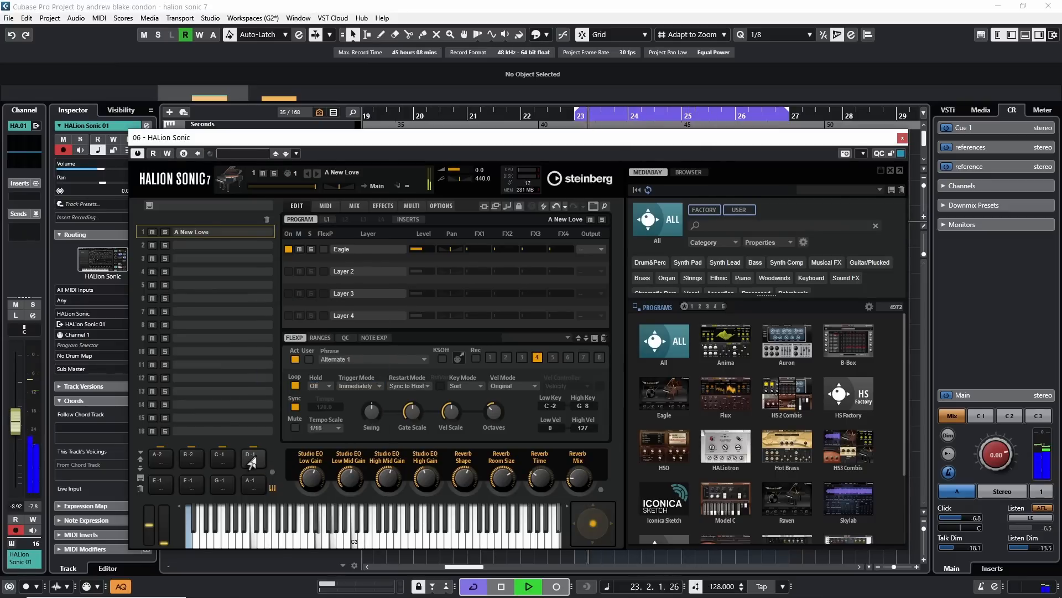
click(157, 463)
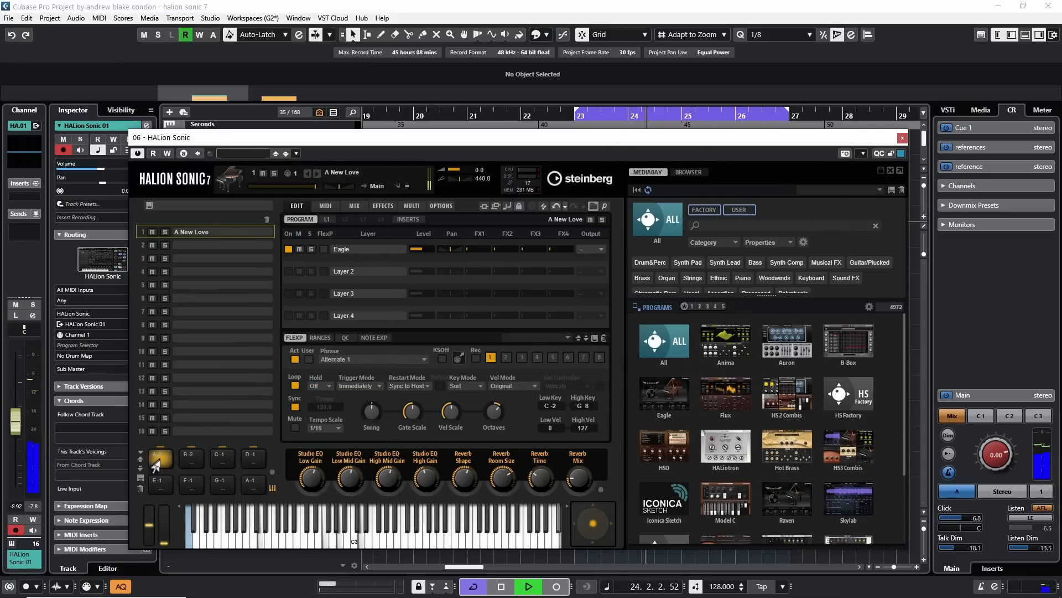
- Switch to trigger pad D-1 during playback to hear variation 4, and stop playback
click(253, 461)
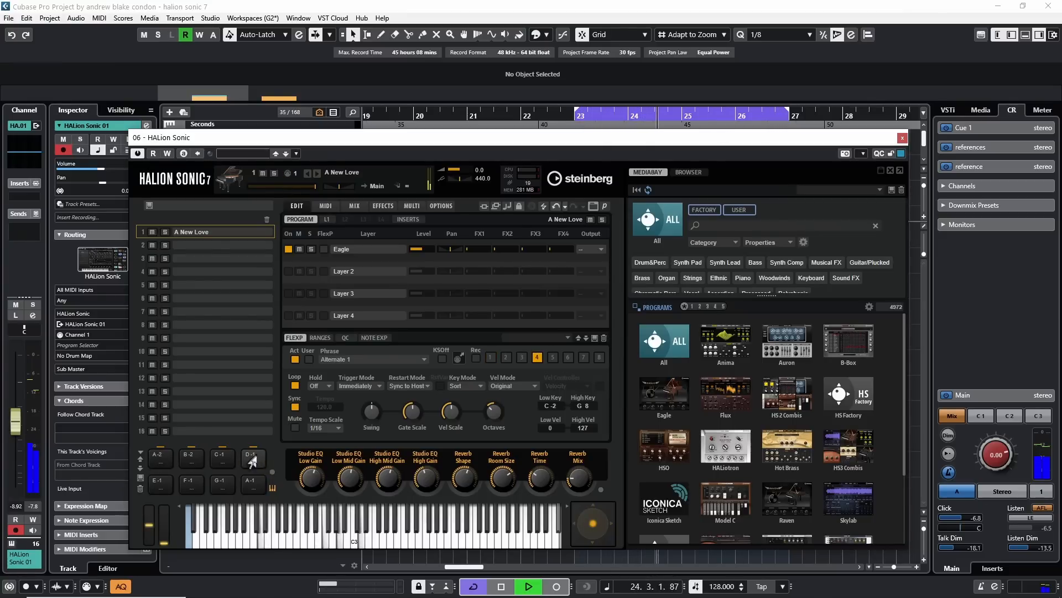
key(space)
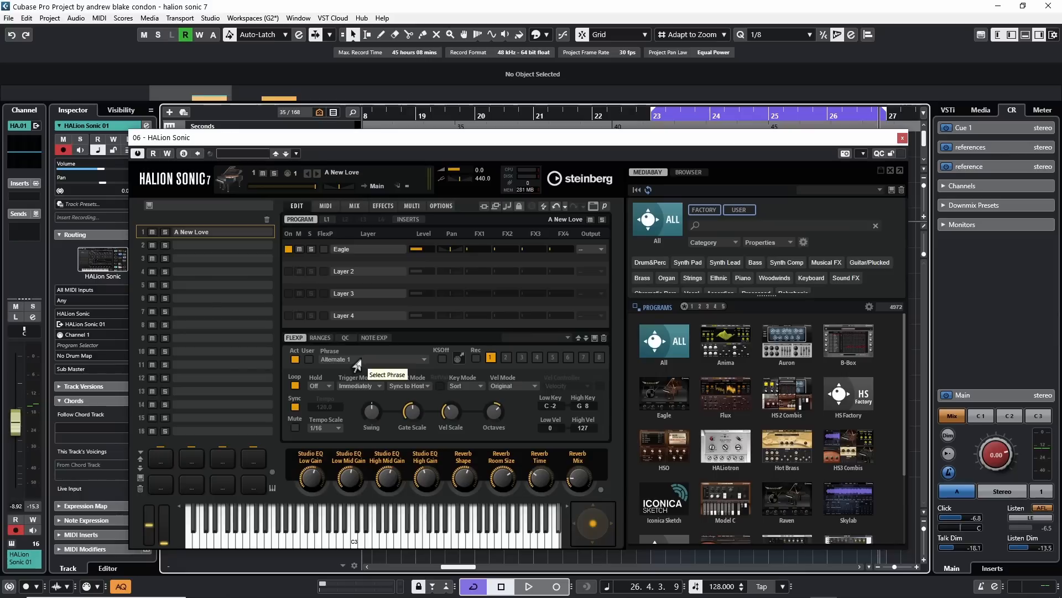
- Enable a user phrase in the FlexPhraser and show its step editor
click(309, 359)
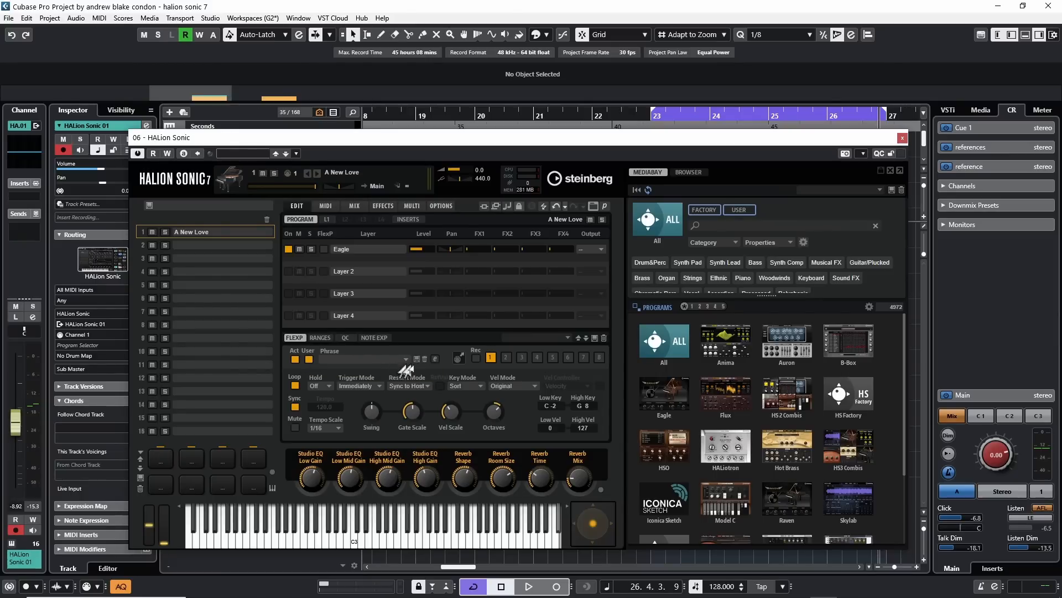
click(435, 359)
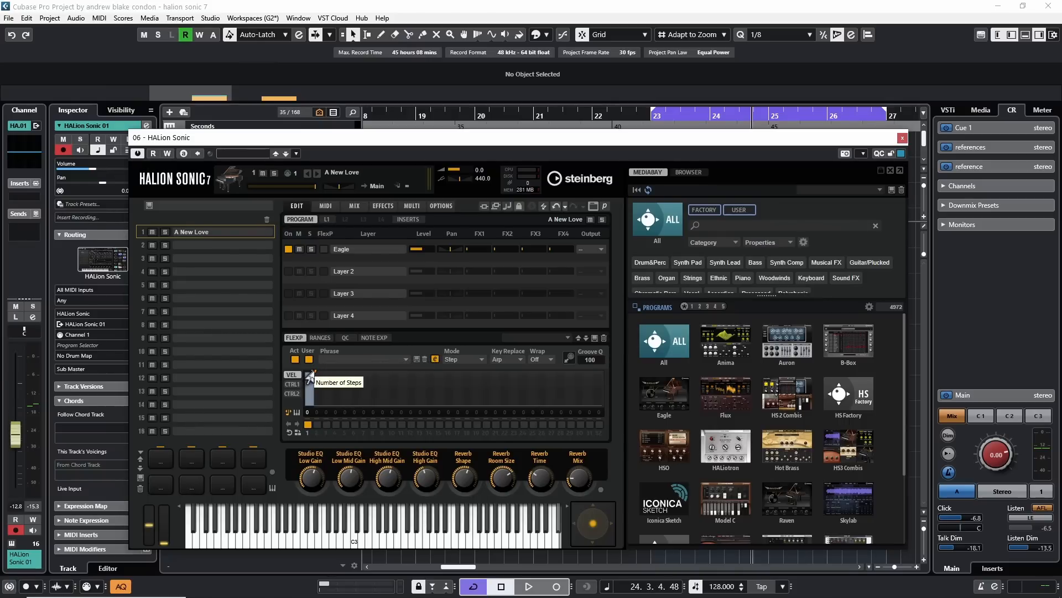
mouse_move(311, 378)
mouse_down()
mouse_move(565, 374)
mouse_move(313, 372)
mouse_up()
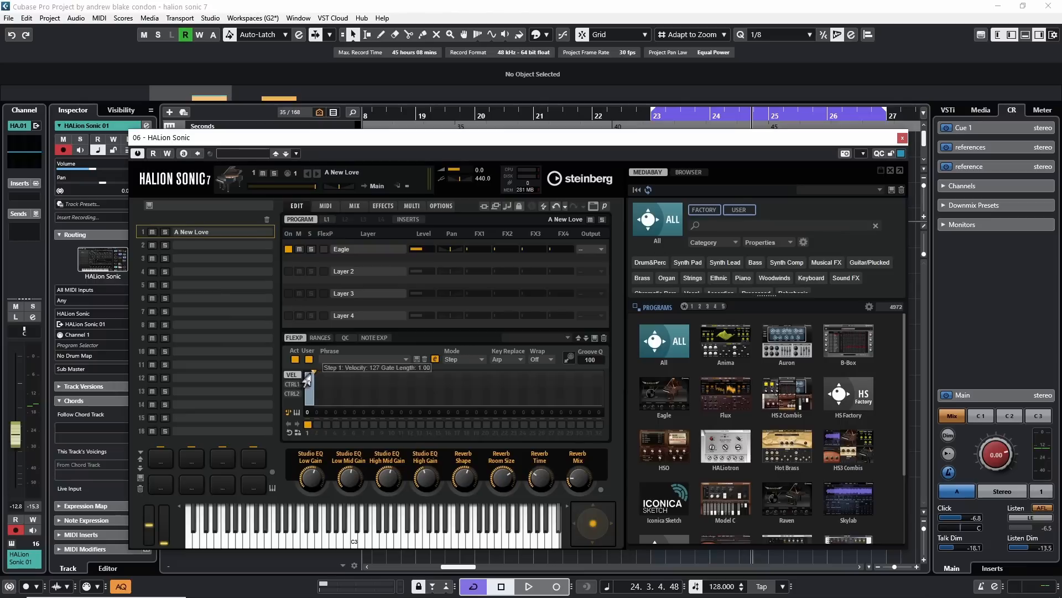
- Extend the user phrase to 32 steps during playback and draw varied velocities across the steps
key(space)
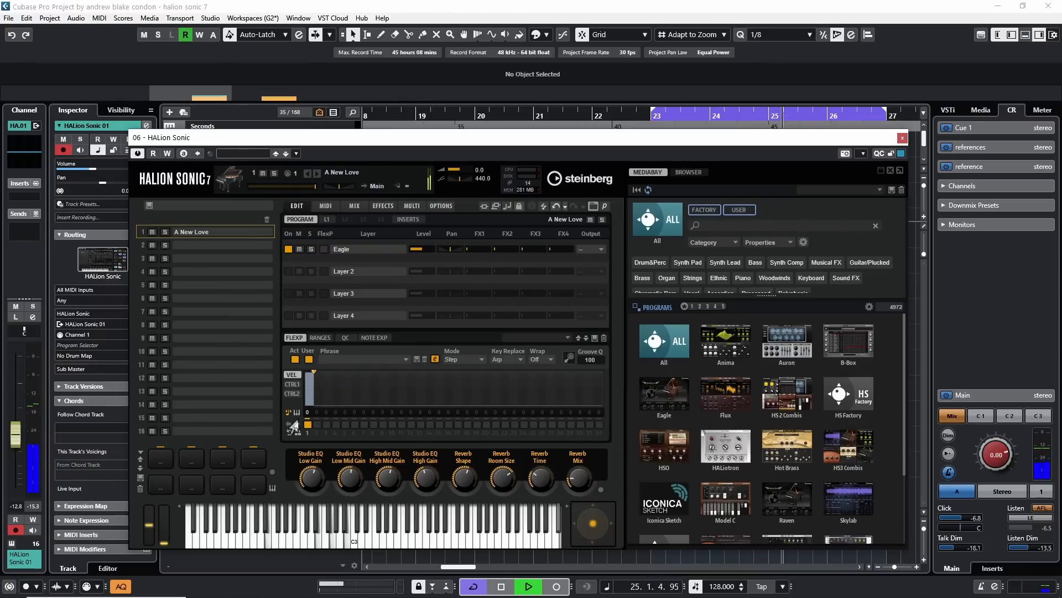
drag(309, 379, 499, 373)
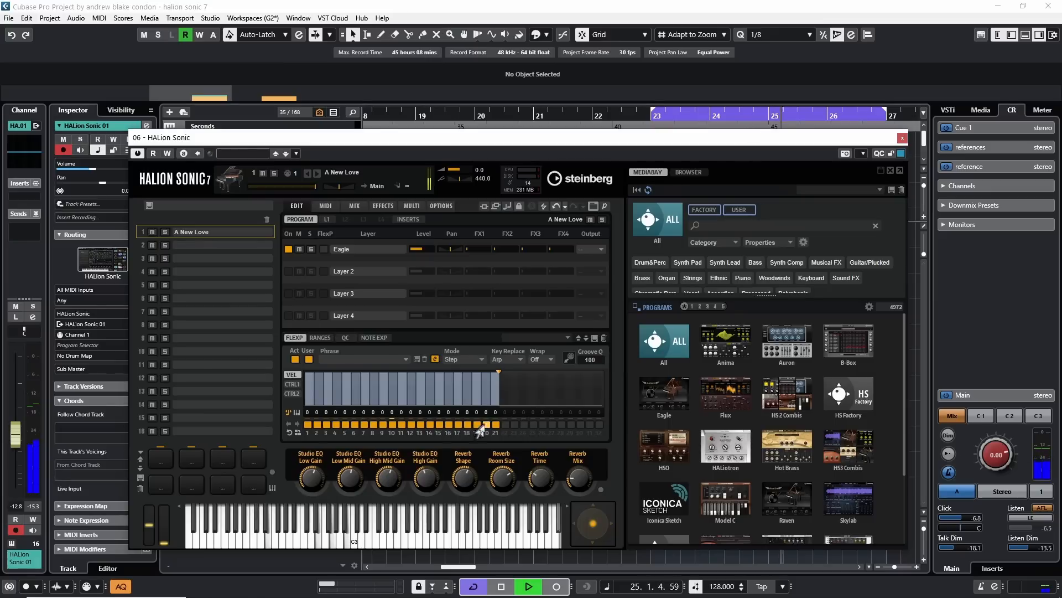
mouse_move(499, 372)
mouse_down()
mouse_move(602, 371)
mouse_move(318, 372)
mouse_move(602, 372)
mouse_up()
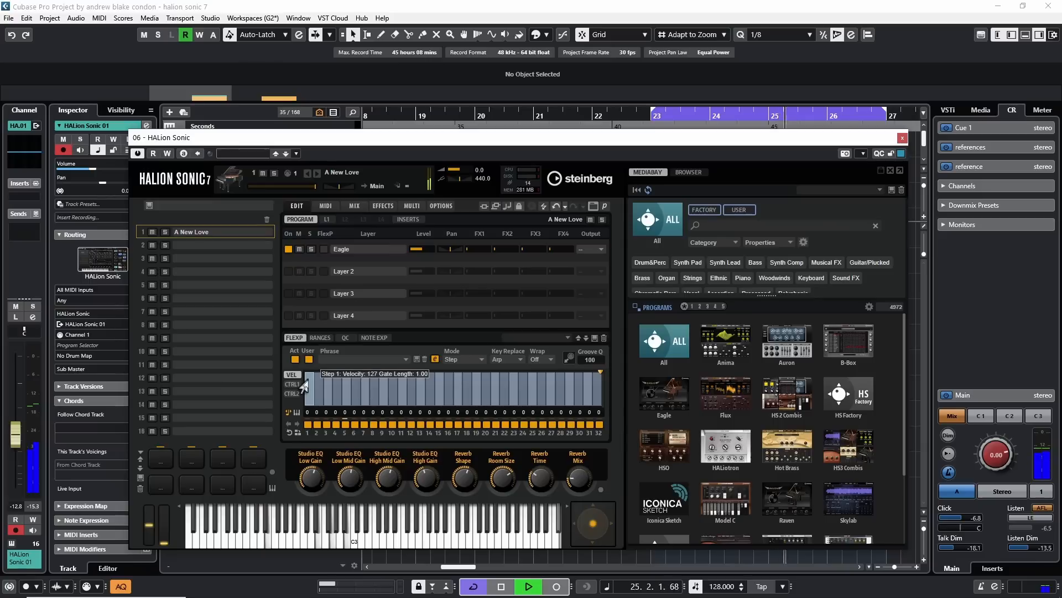
mouse_move(304, 384)
mouse_down()
mouse_move(391, 399)
mouse_move(586, 382)
mouse_move(306, 380)
mouse_move(375, 372)
mouse_up()
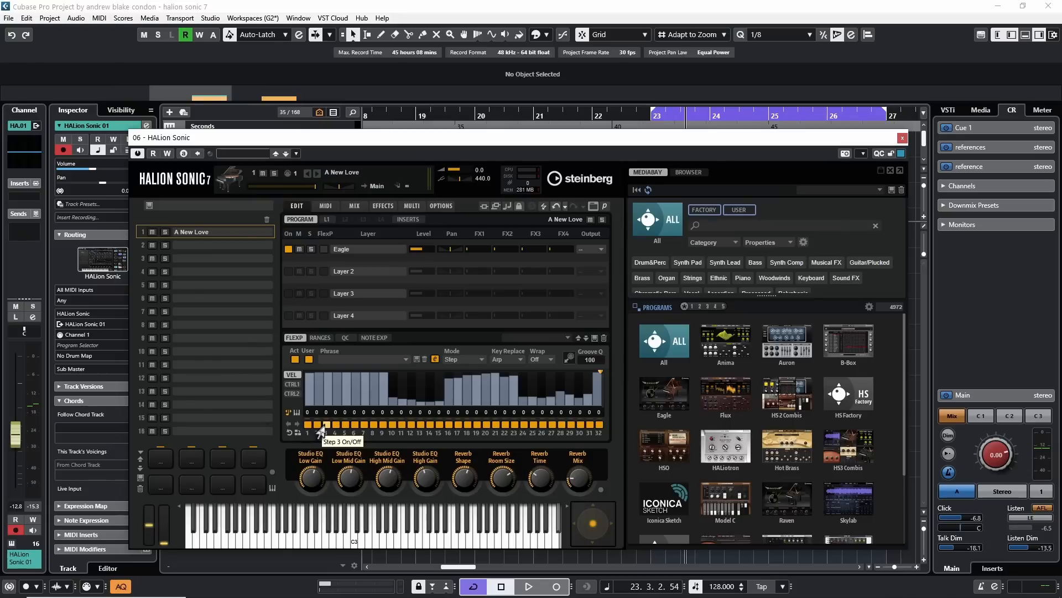
key(space)
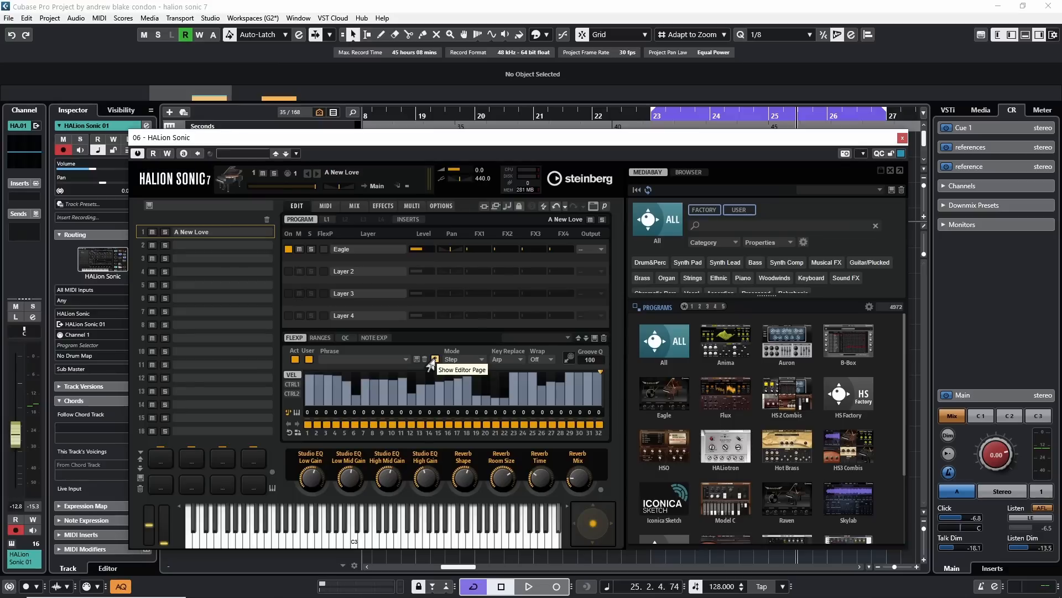
- Return to the main FlexPhraser settings and set the tempo scale to 1/8 during playback
click(433, 360)
key(space)
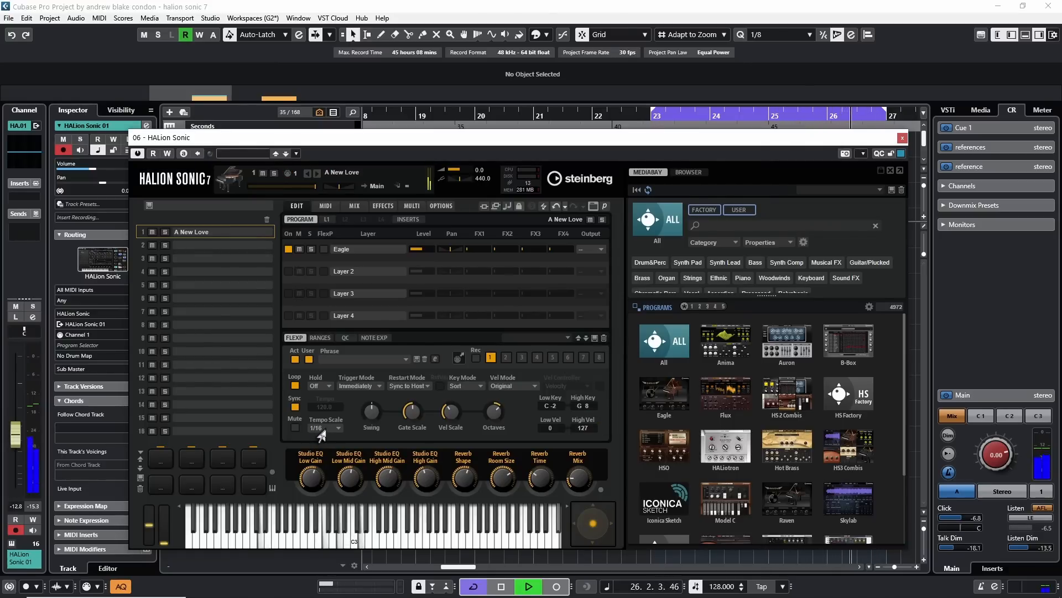
scroll(321, 435, up, 1)
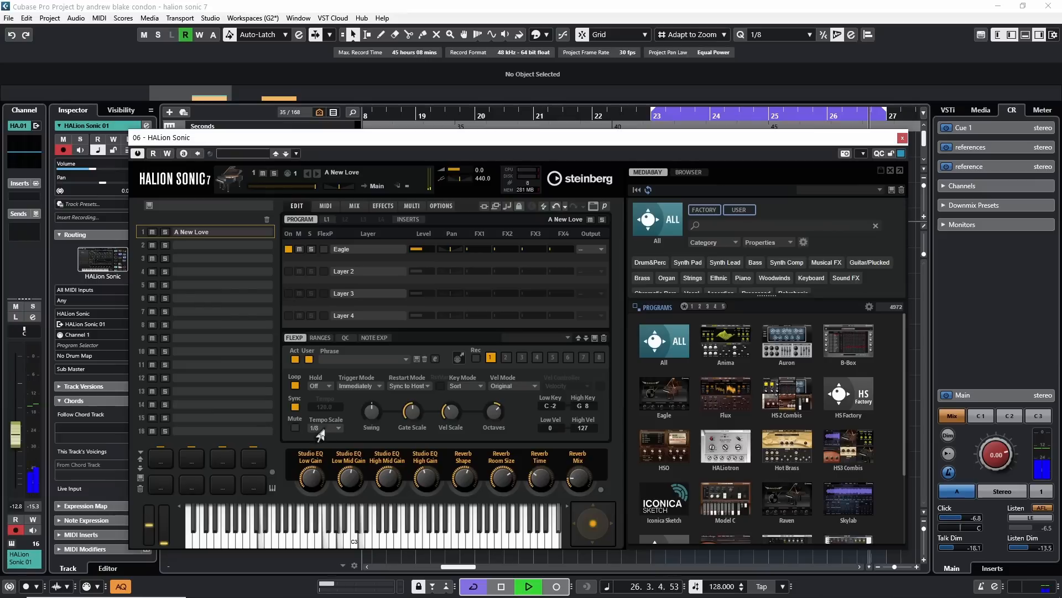
key(space)
- Show the phrase editor again and lengthen the gates of several steps in the pattern
click(434, 360)
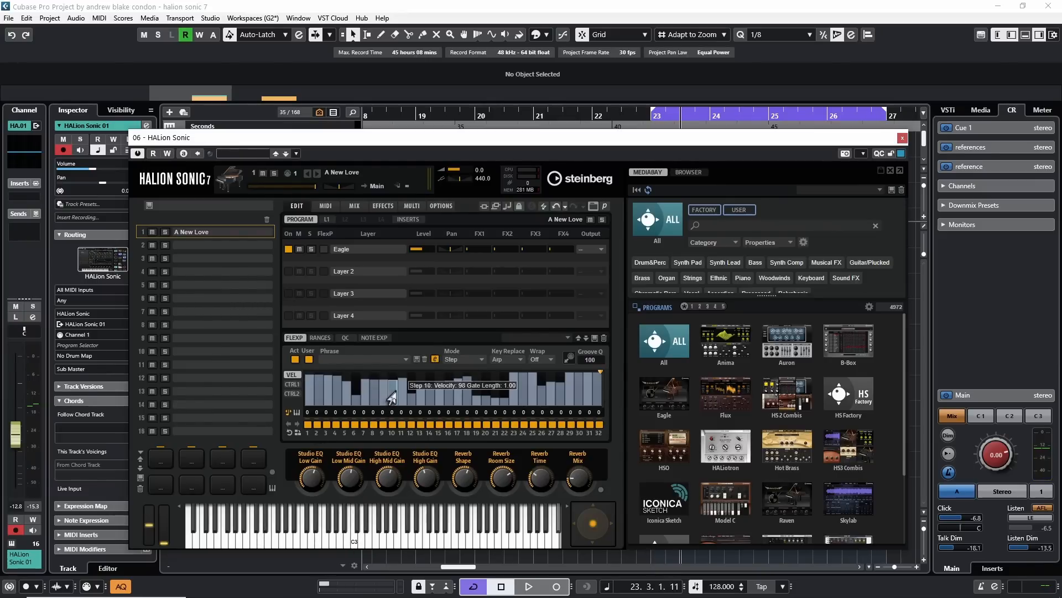
mouse_move(391, 398)
mouse_down()
mouse_move(469, 394)
mouse_move(424, 388)
mouse_up()
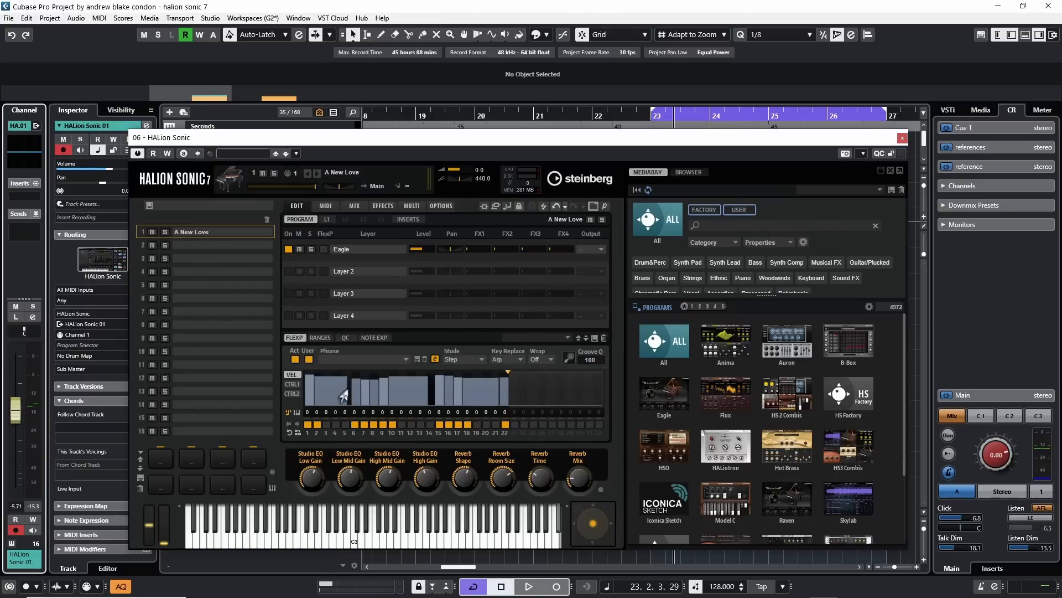
key(space)
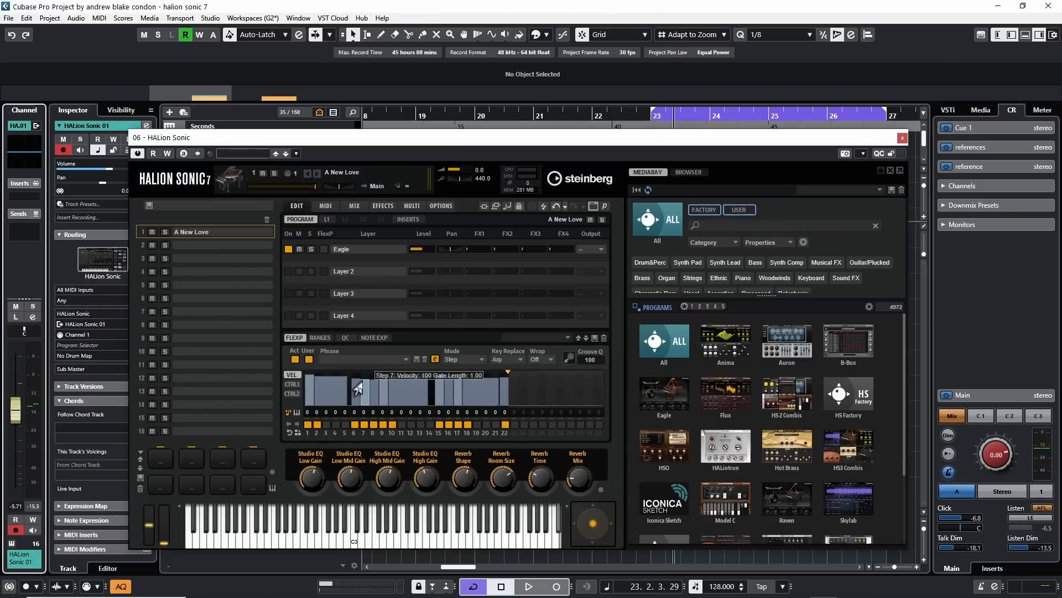
- Enable all steps in the user phrase
right_click(319, 396)
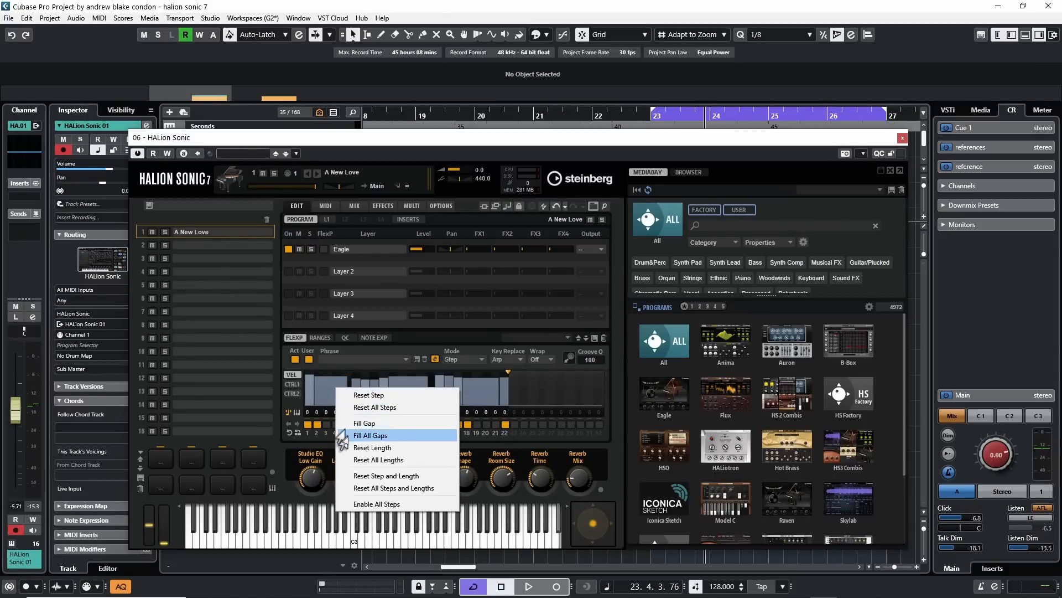
click(356, 505)
right_click(404, 394)
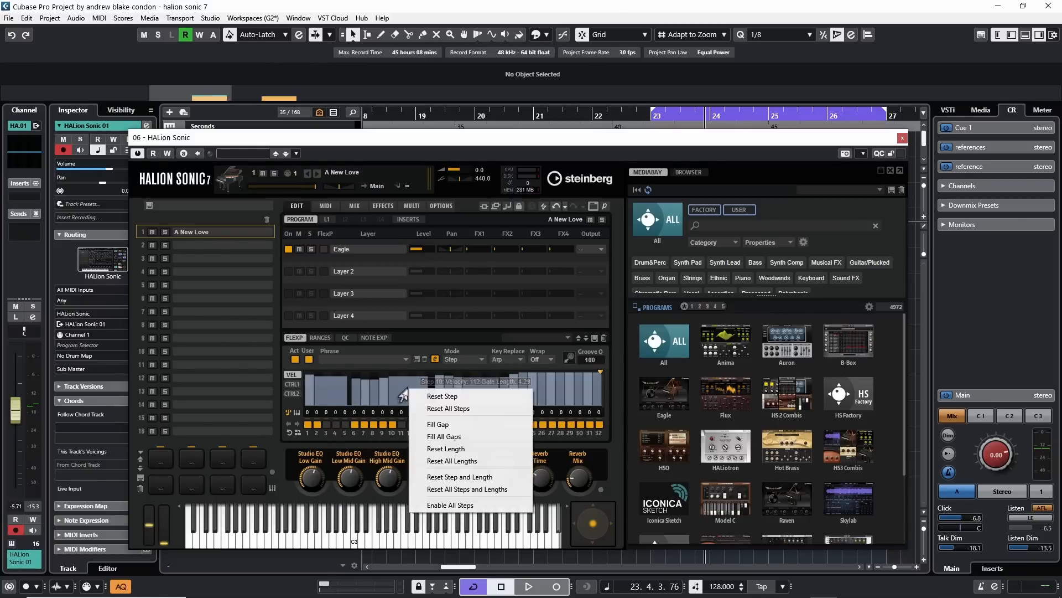
click(450, 506)
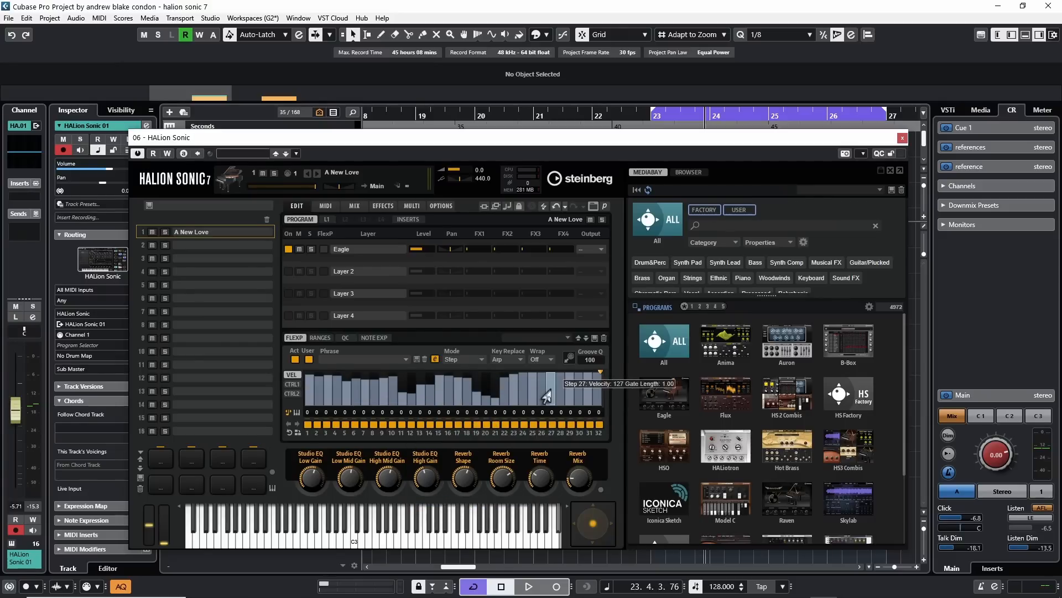
- Reset all steps and lengths of the user phrase and shorten it to 10 steps
right_click(394, 391)
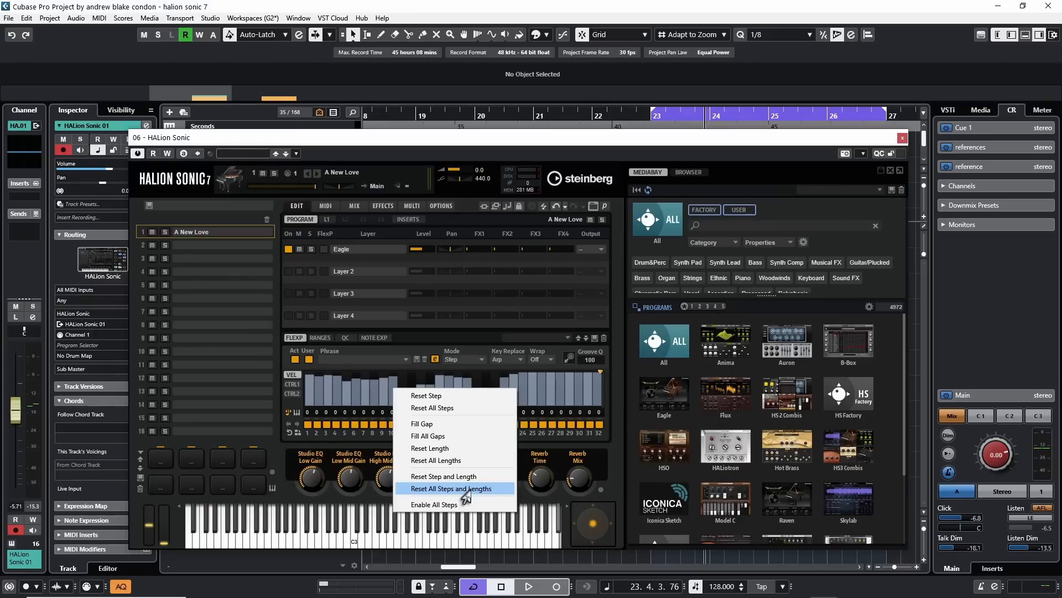
click(465, 490)
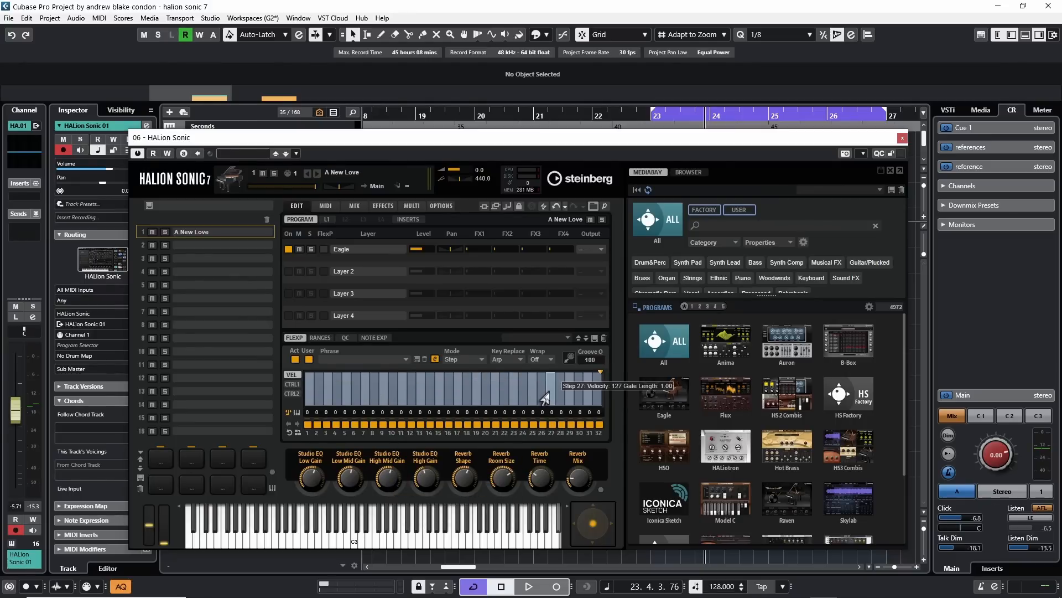
mouse_move(600, 372)
mouse_down()
mouse_move(324, 375)
mouse_move(439, 369)
mouse_move(337, 367)
mouse_move(395, 374)
mouse_move(378, 367)
mouse_up()
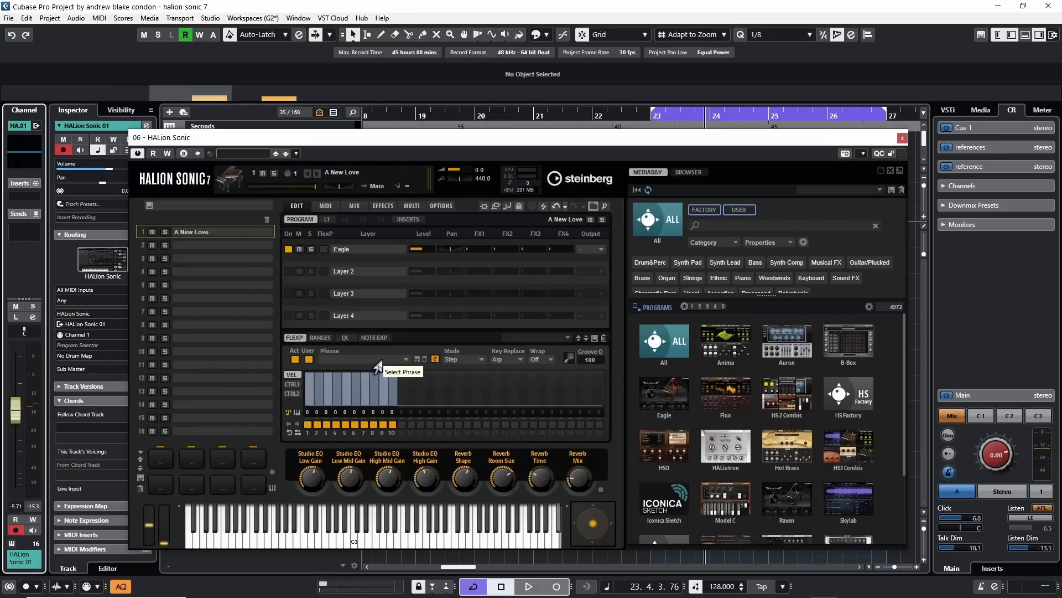
- Load the Bass&Chord Arp 04 phrase from the Bass & Chord category into the FlexPhraser
click(376, 363)
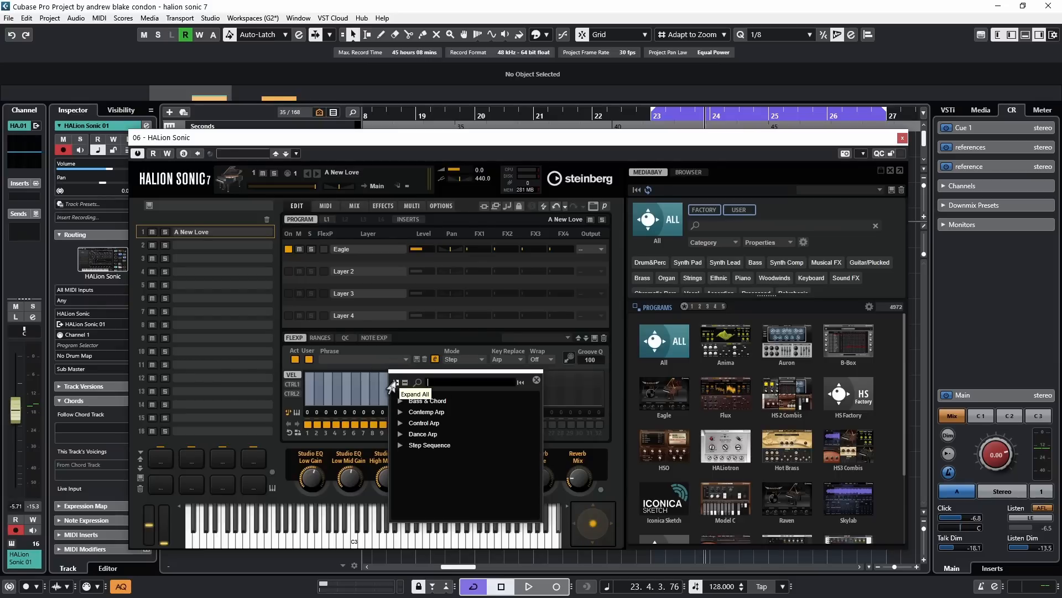
click(396, 383)
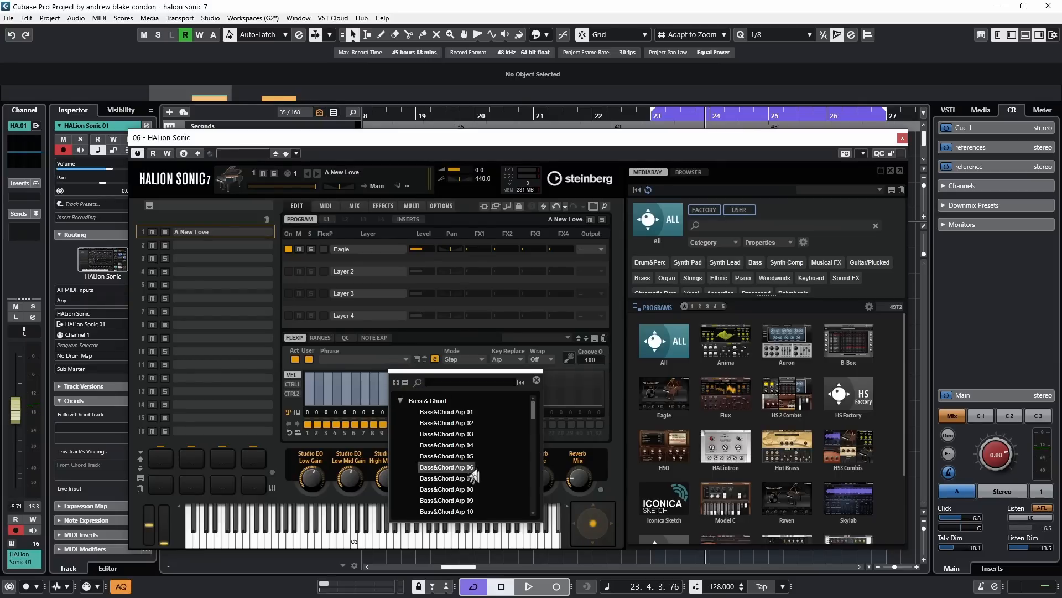
click(447, 445)
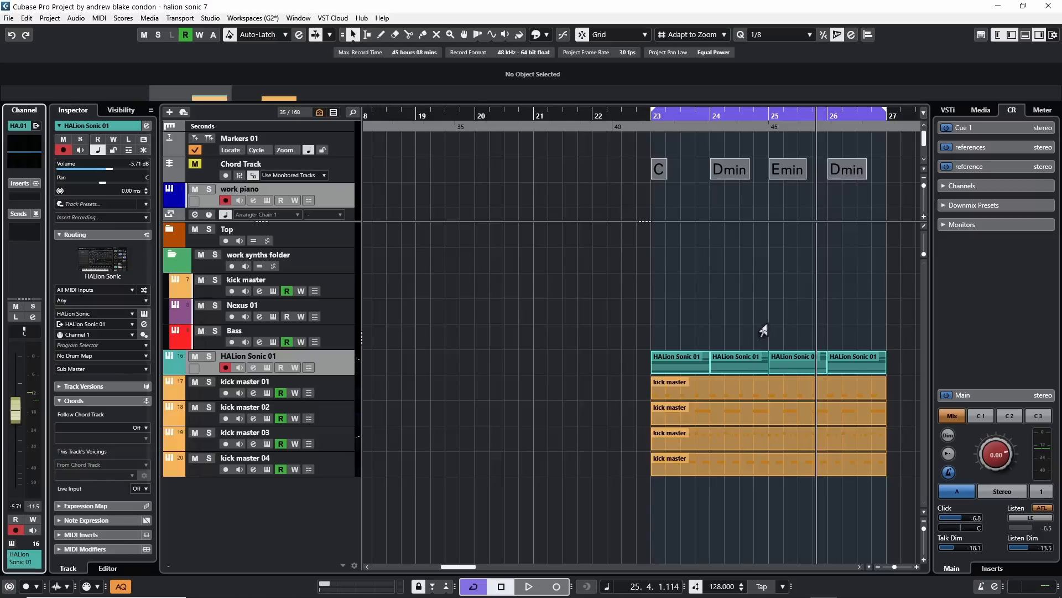
- Move the playhead to the start of bar 23 in the project and reopen the HALion Sonic window
drag(690, 314, 506, 275)
click(465, 128)
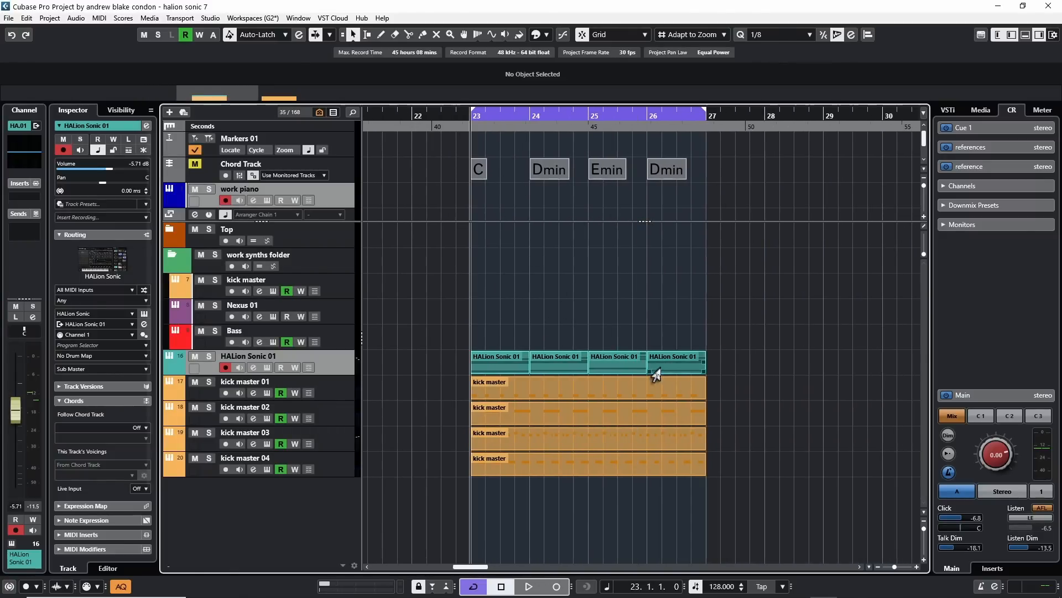
key(alt+i)
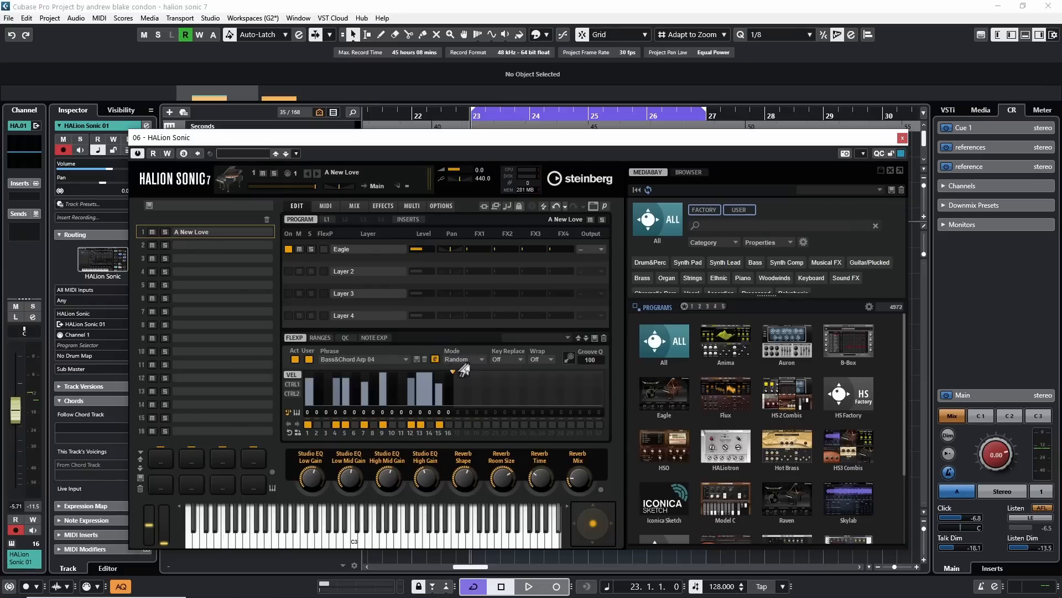
- Set the phrase mode to Step and play the chords to audition it
click(460, 359)
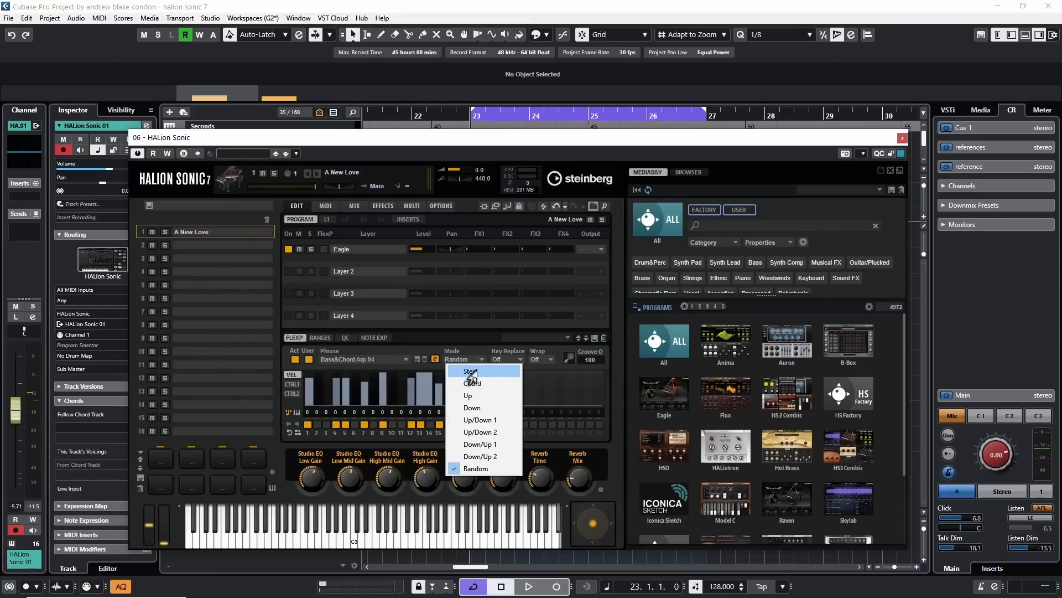
click(472, 372)
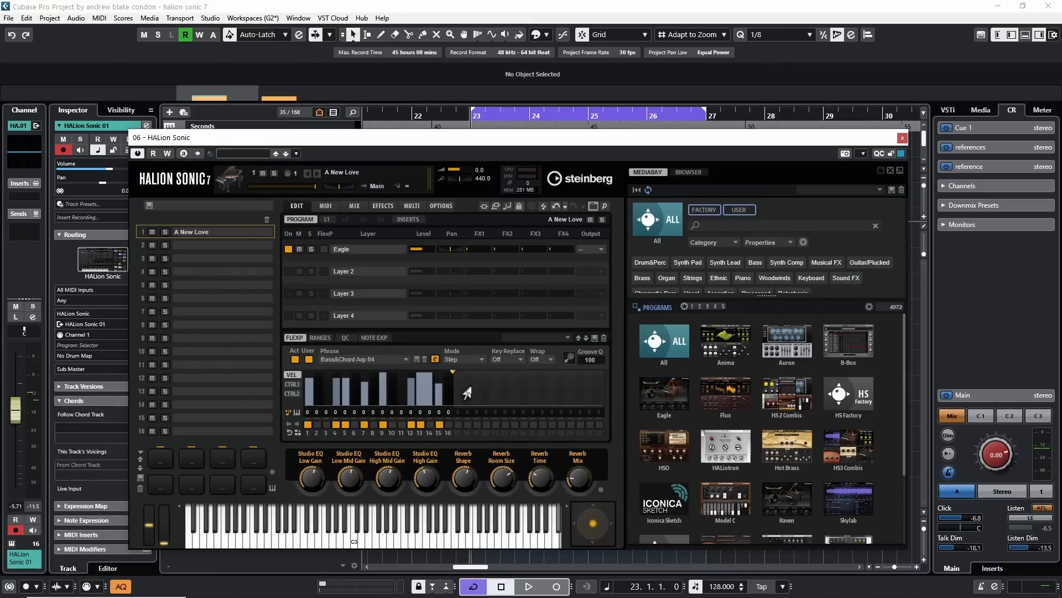
key(space)
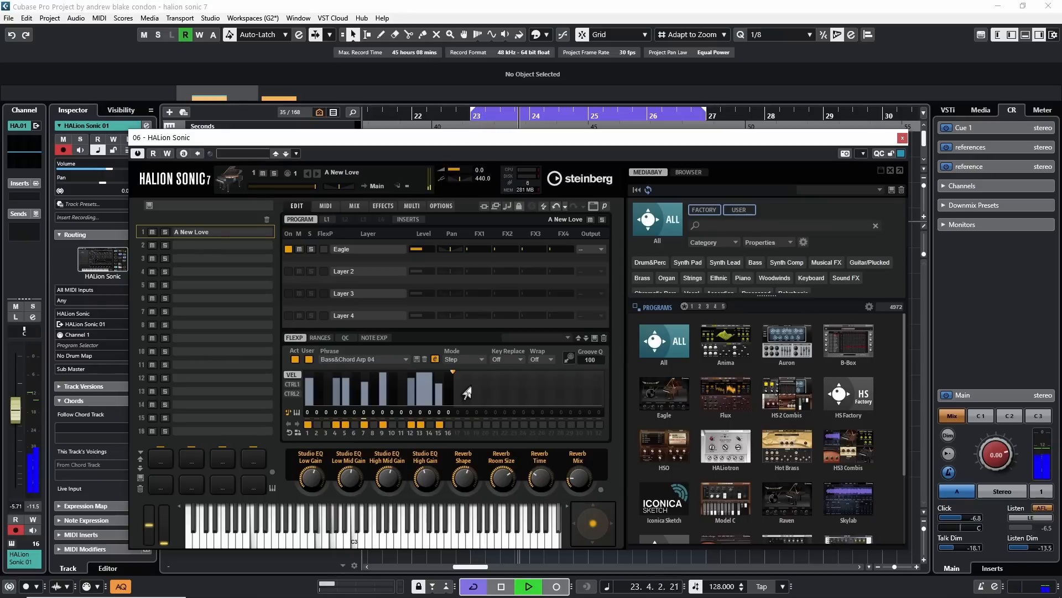
key(space)
- Set the phrase mode to Chord and audition it with the chord events
click(464, 359)
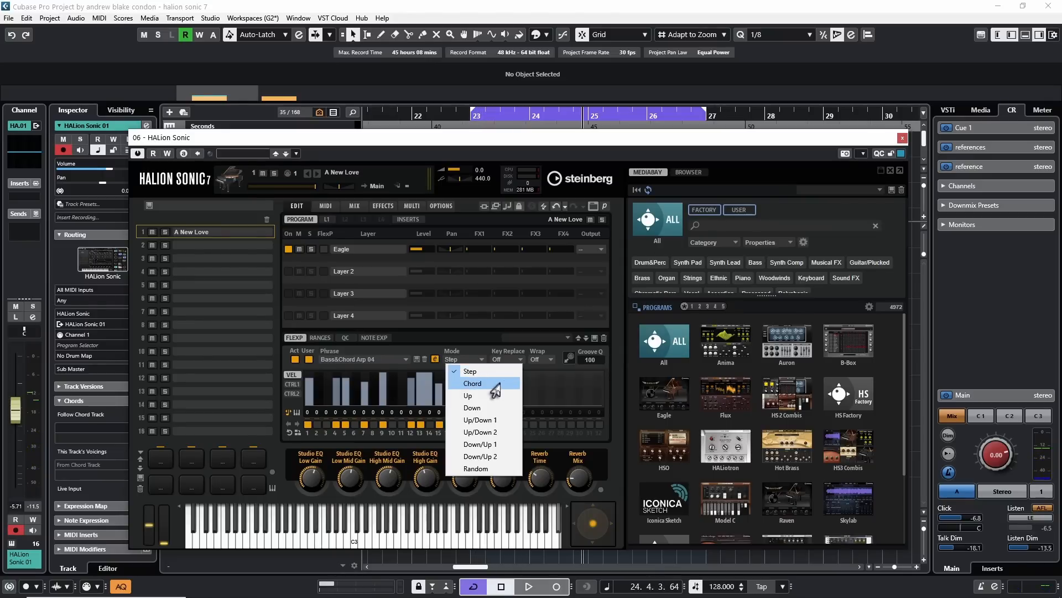
click(493, 384)
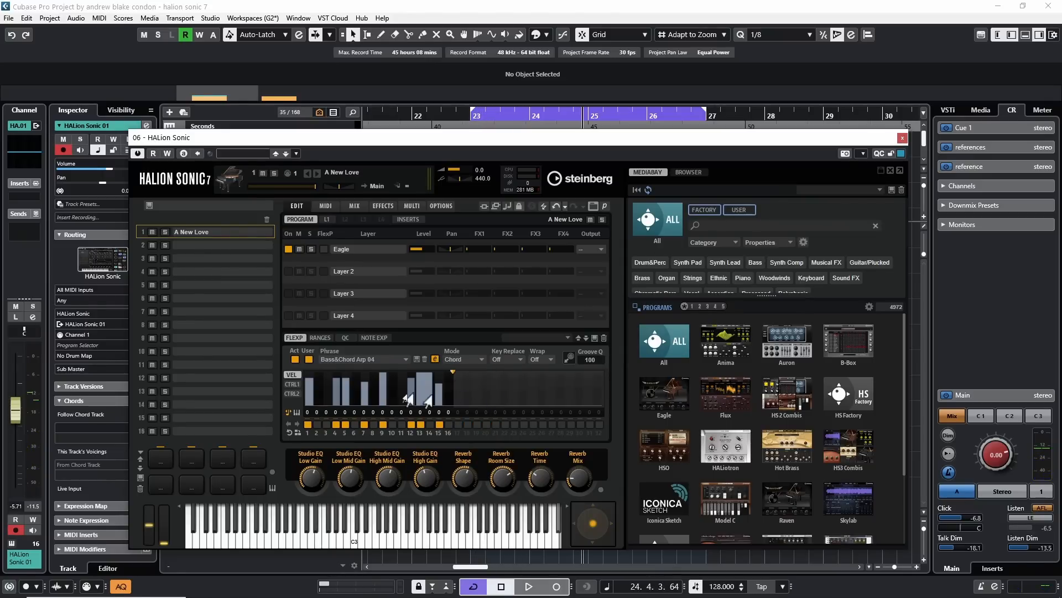
key(space)
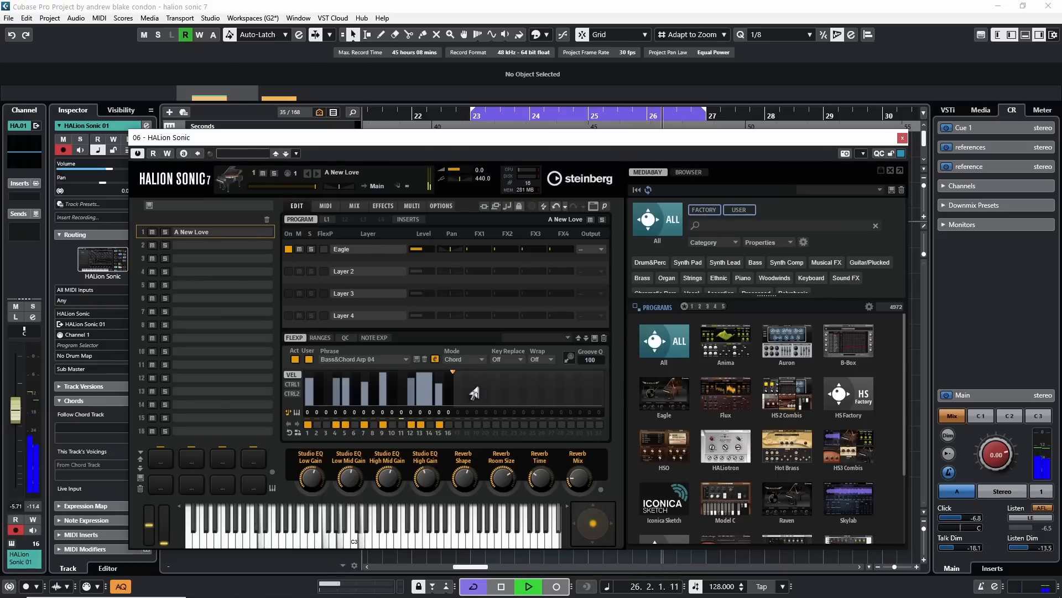
key(space)
- Set the phrase mode to Up and start playback to audition it
click(459, 360)
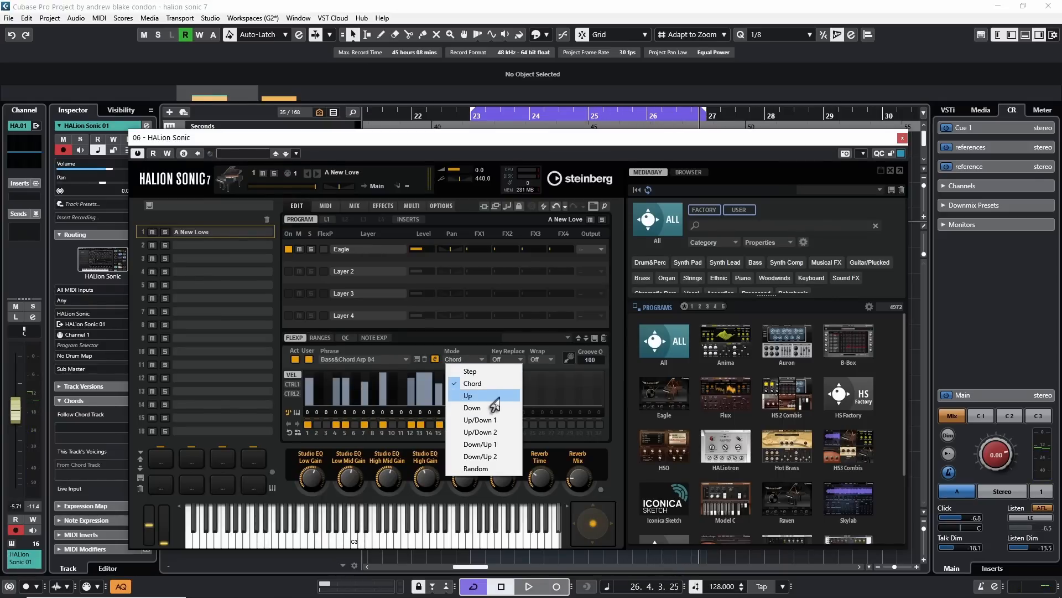
click(491, 398)
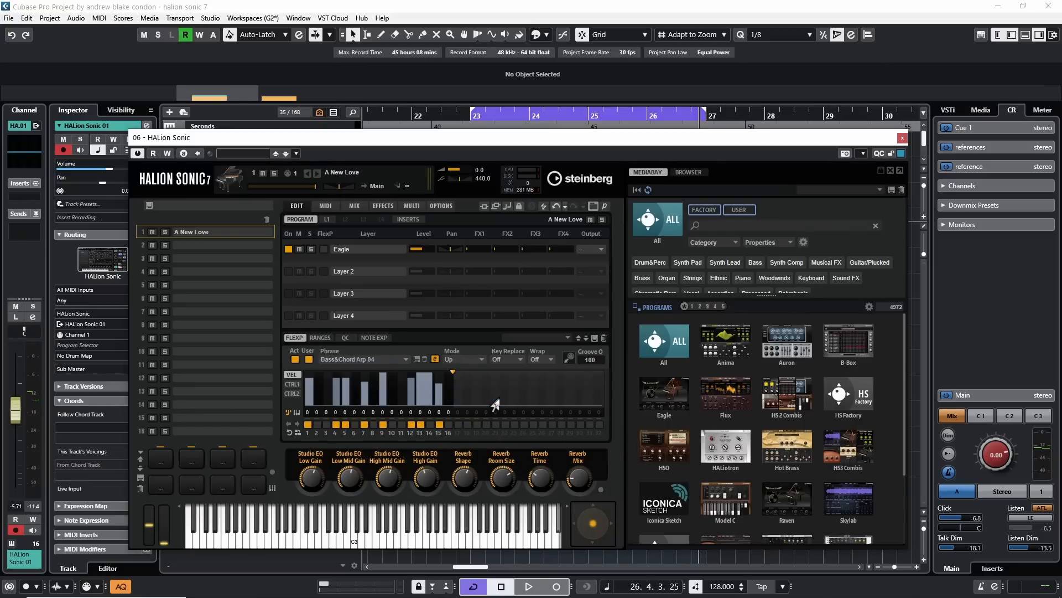
key(space)
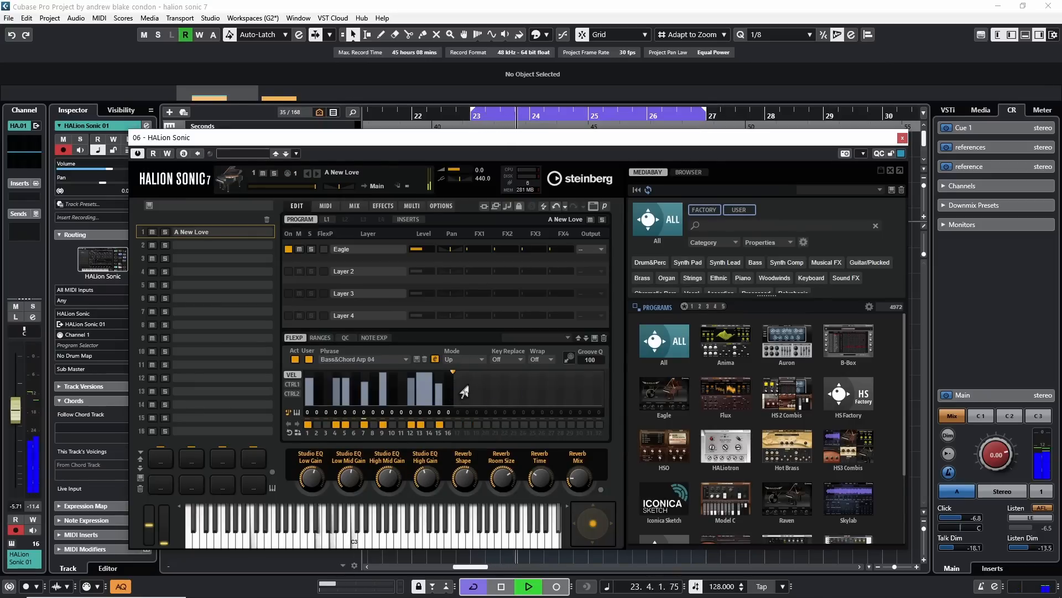
- Set the phrase mode to Down and audition it with the chords
key(space)
click(464, 359)
click(485, 408)
key(space)
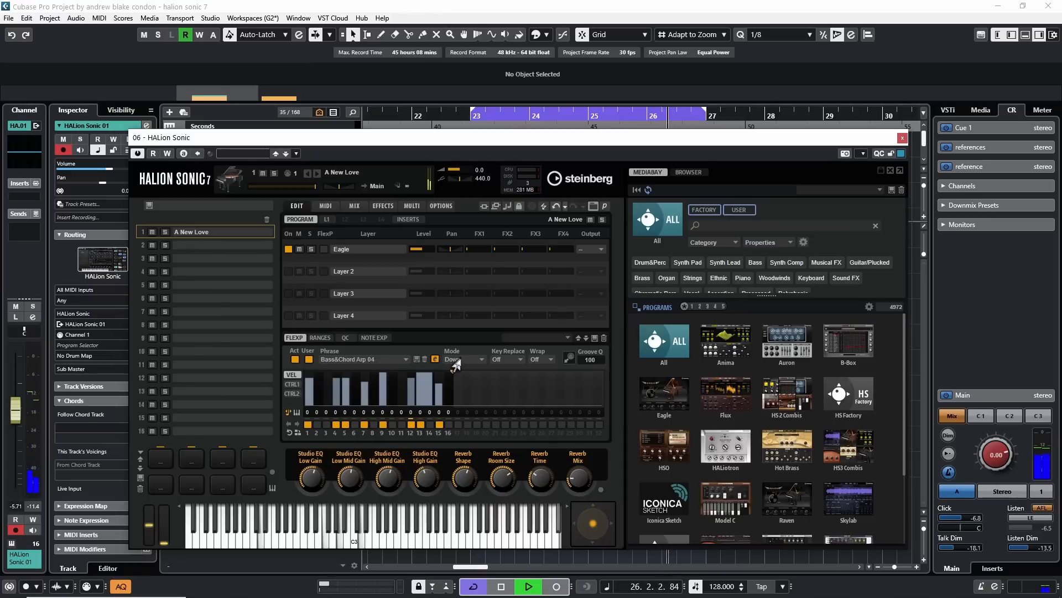
key(space)
- Set the phrase mode to Up/Down 1 and audition it with the chords
click(456, 361)
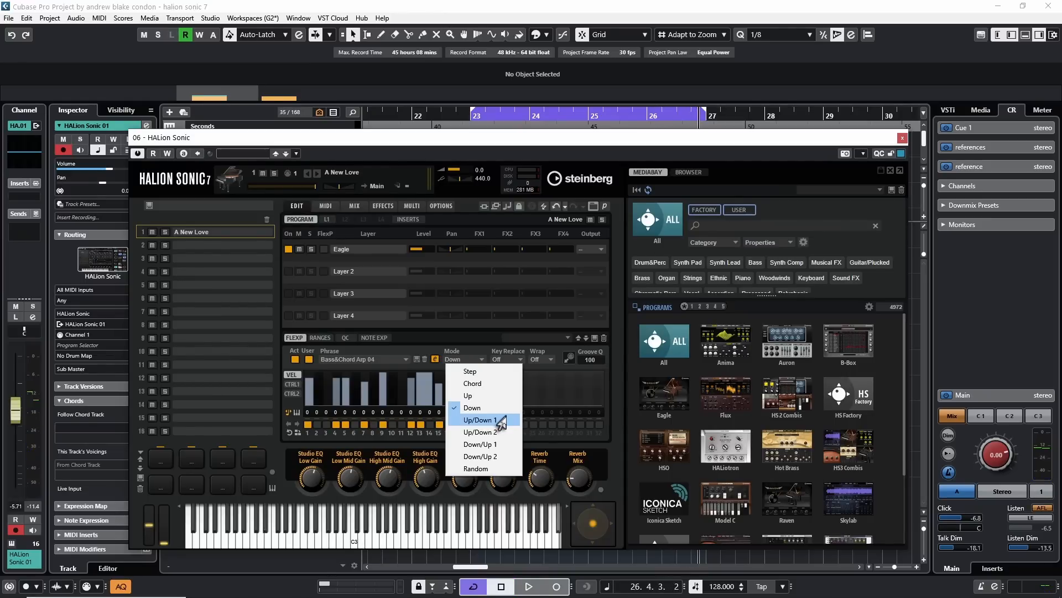
click(480, 420)
key(space)
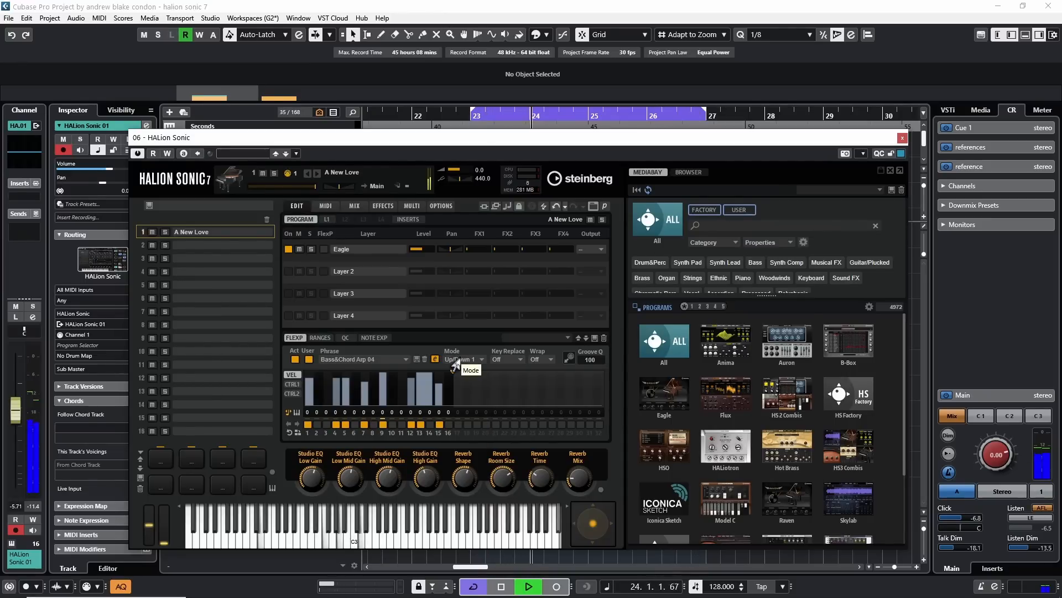
key(space)
- Set the phrase mode to Random and start playback to audition it
click(455, 361)
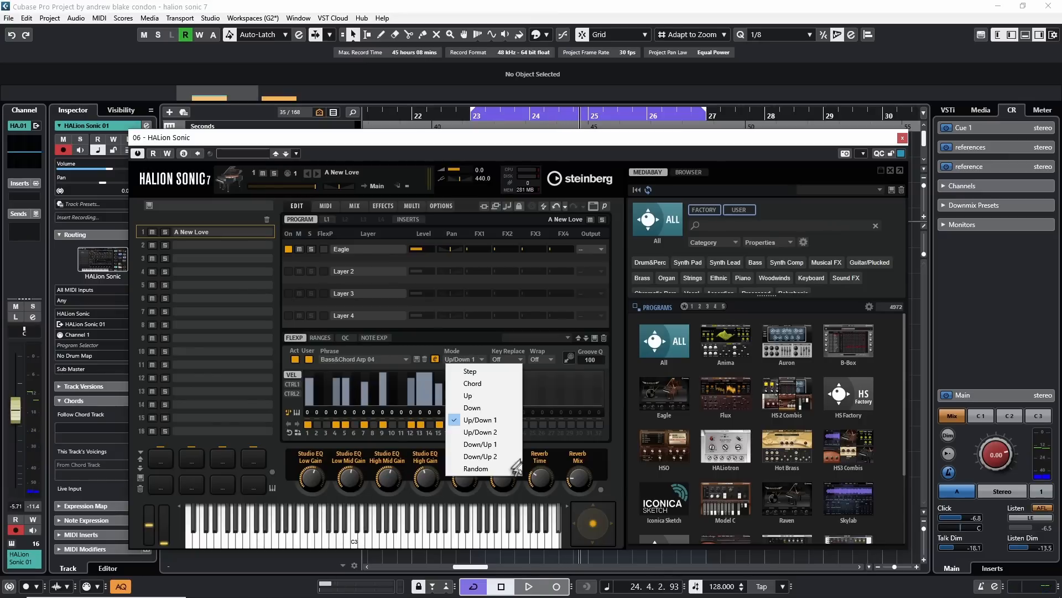
click(479, 469)
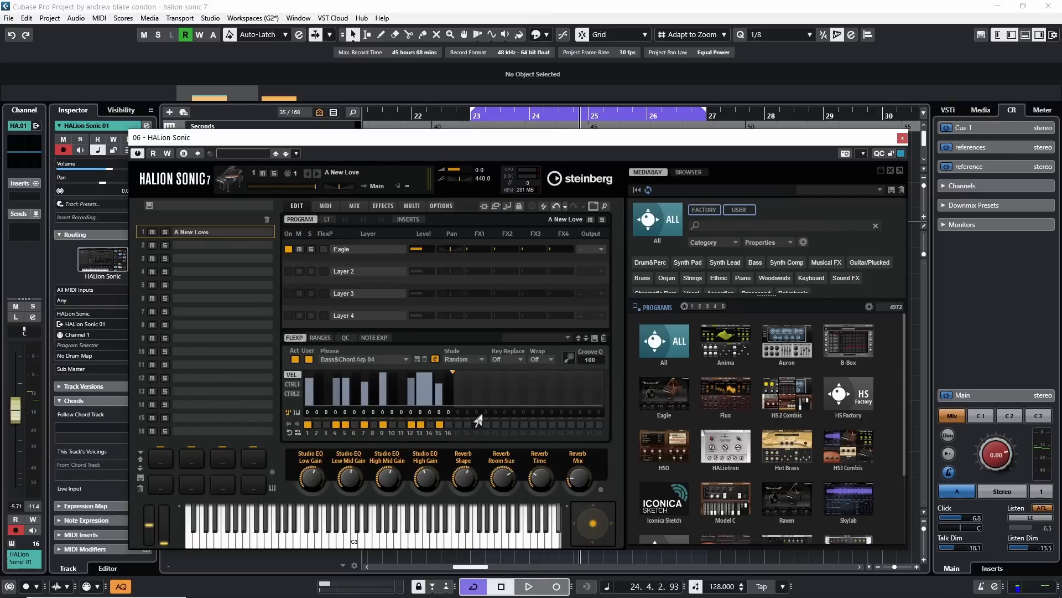
key(space)
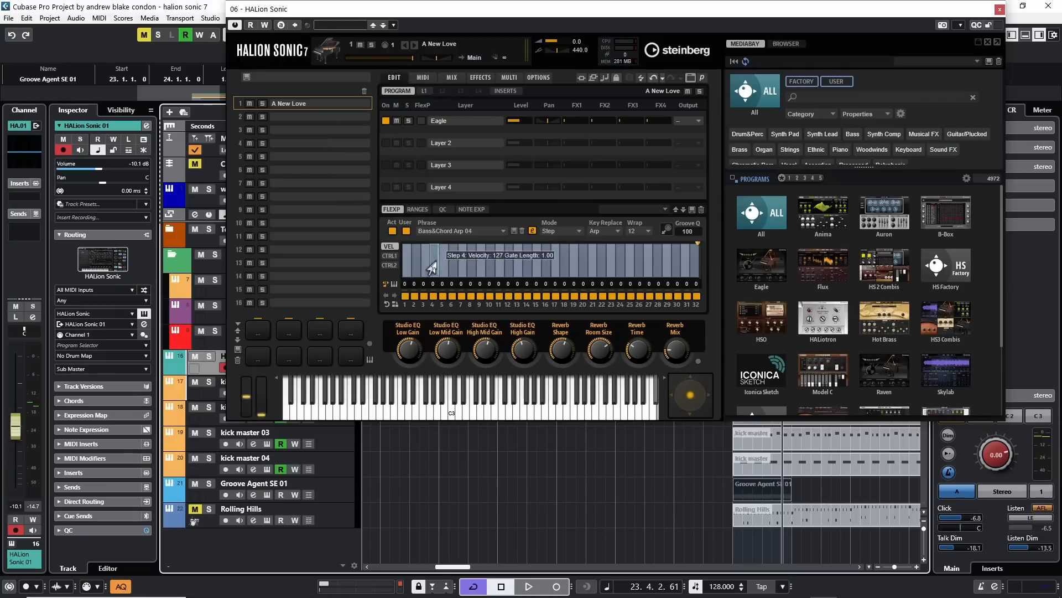
- Draw 1/16 triplet Kick 2 notes across bar 23 in the Groove Agent SE 01 drum part and play it
key(space)
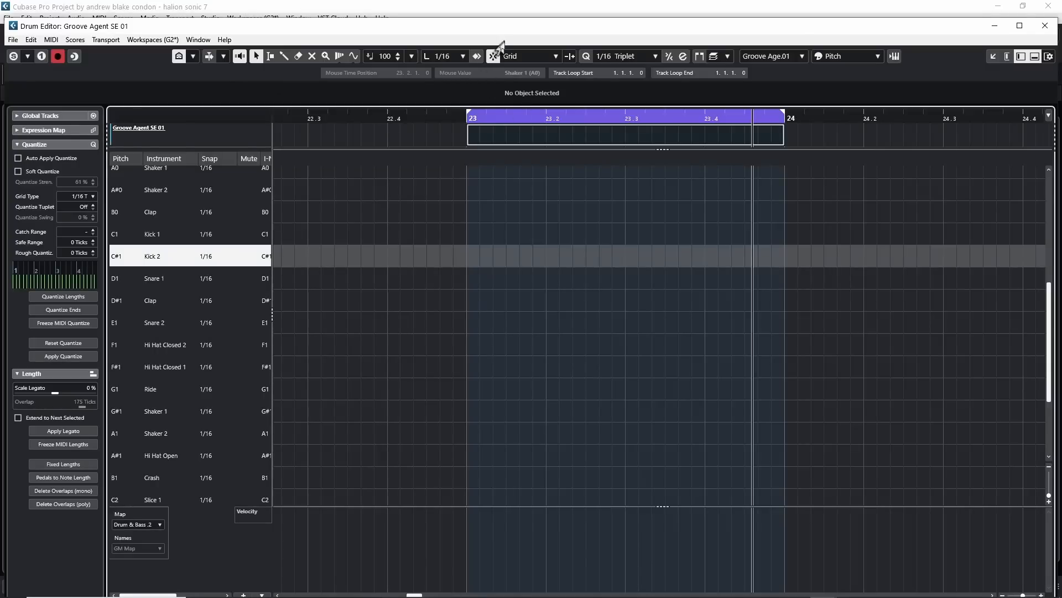
click(614, 57)
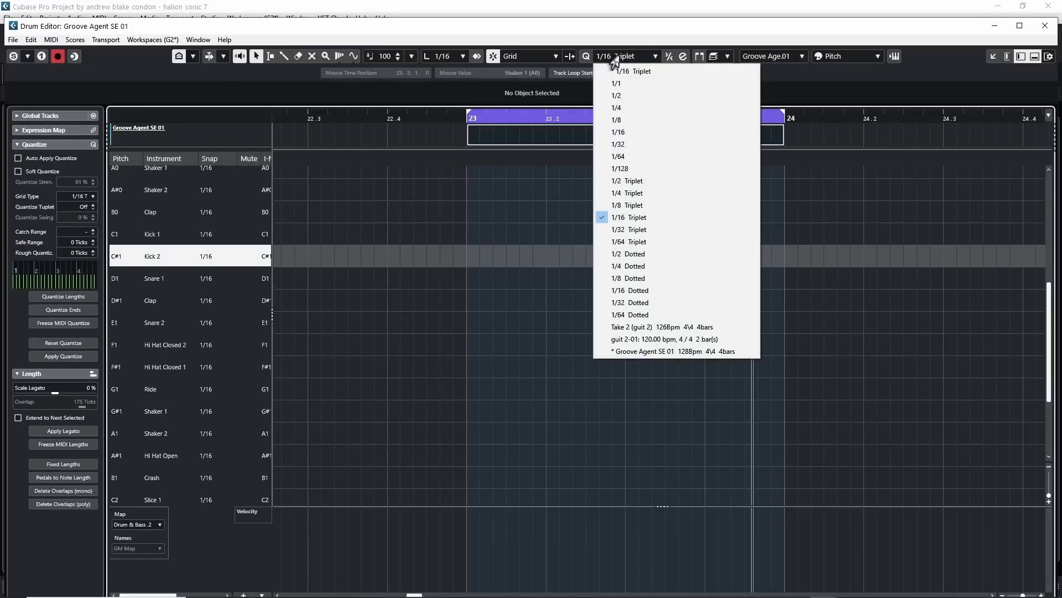
click(445, 191)
key(8)
mouse_move(467, 256)
mouse_down()
mouse_move(635, 245)
mouse_move(759, 254)
mouse_up()
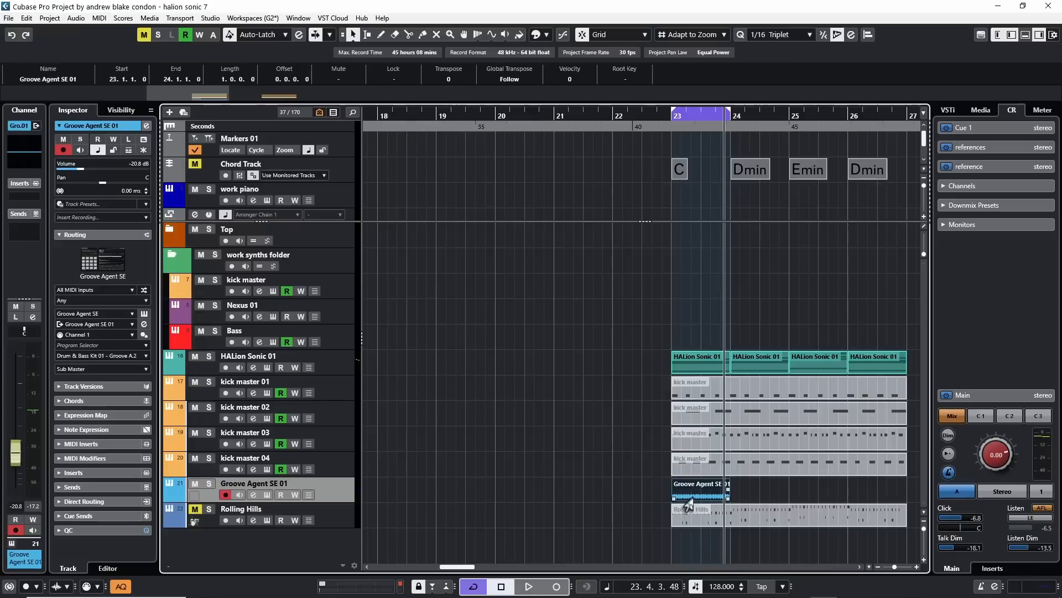
key(space)
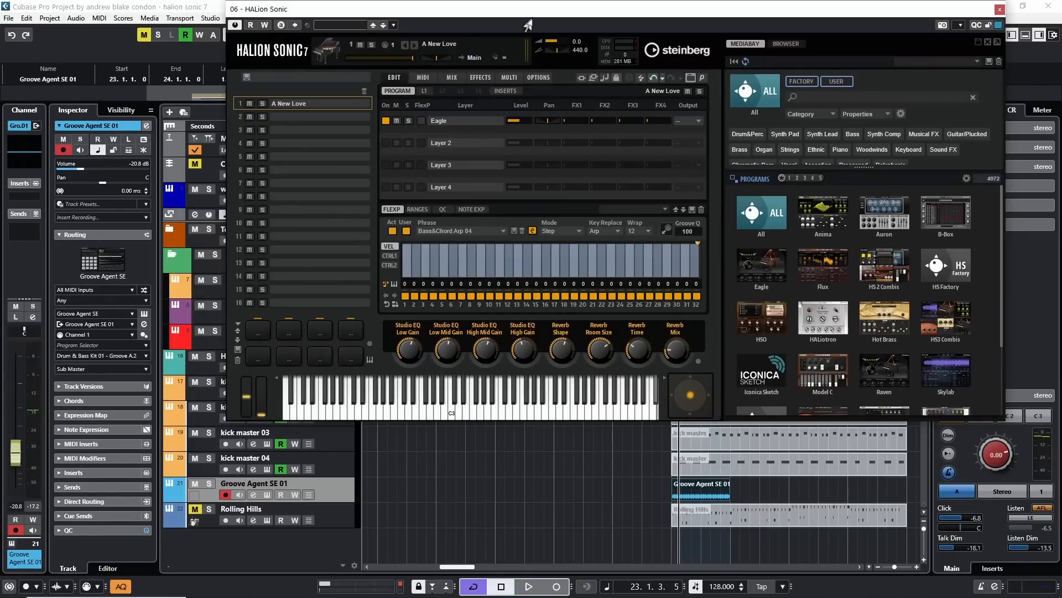
- Apply the Groove Agent SE 01 part as the phrase's groove quantize reference during playback and clear the quantize data
drag(521, 19, 433, 7)
key(space)
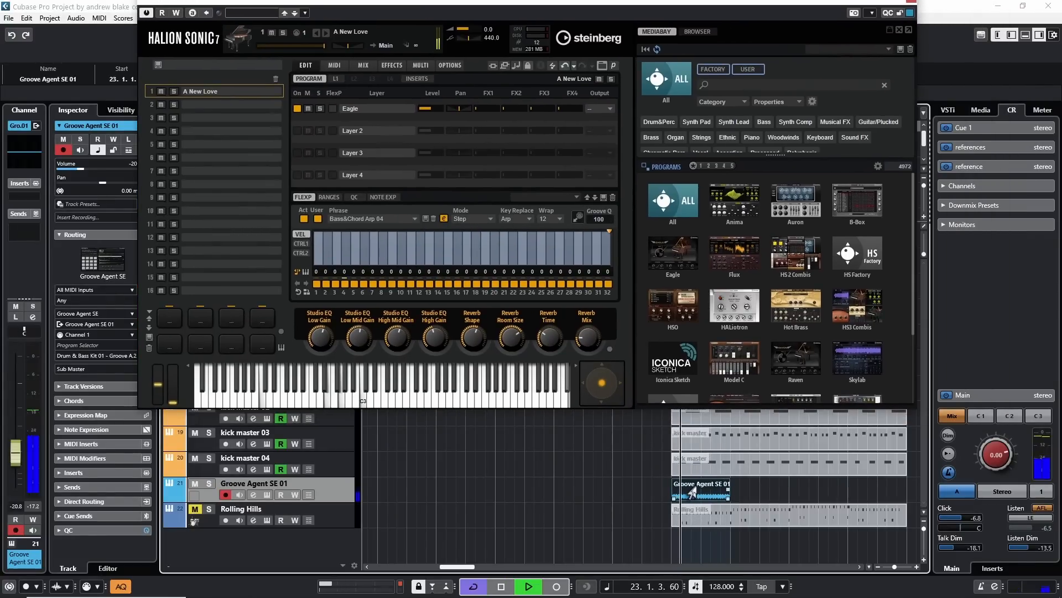
drag(691, 490, 582, 219)
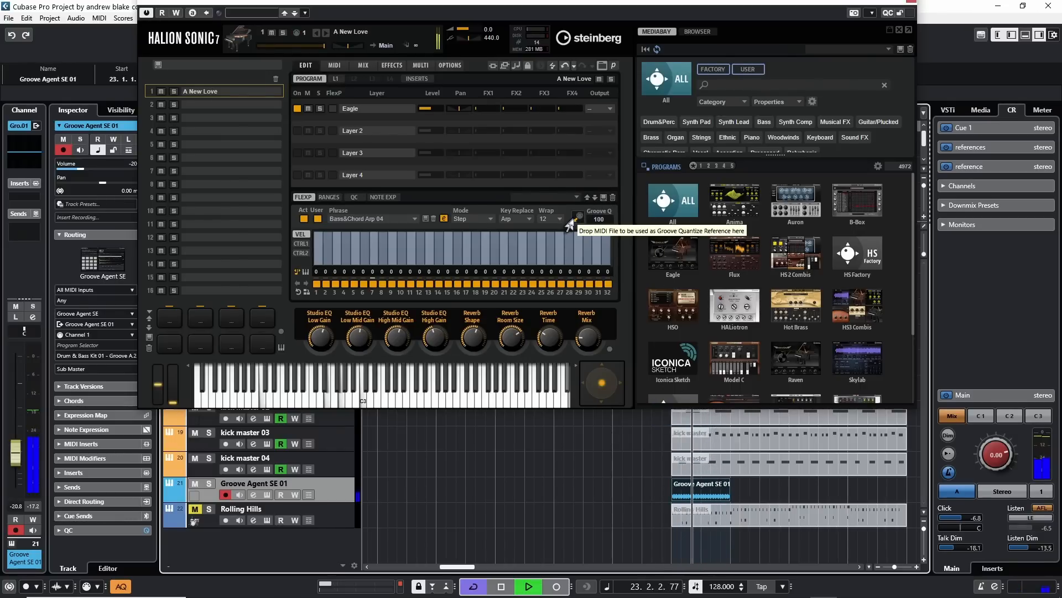
right_click(579, 219)
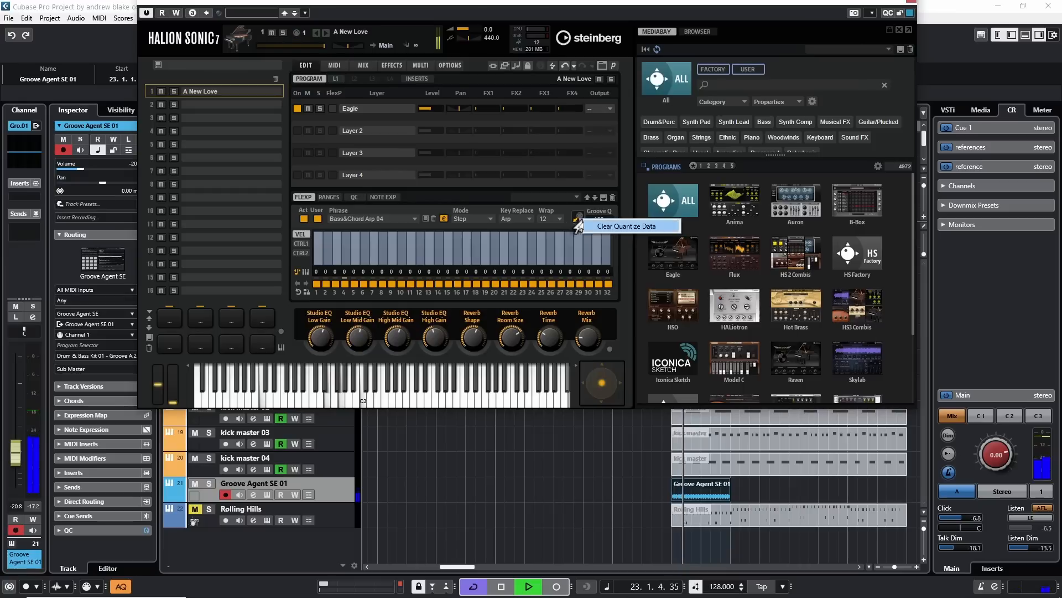
click(590, 228)
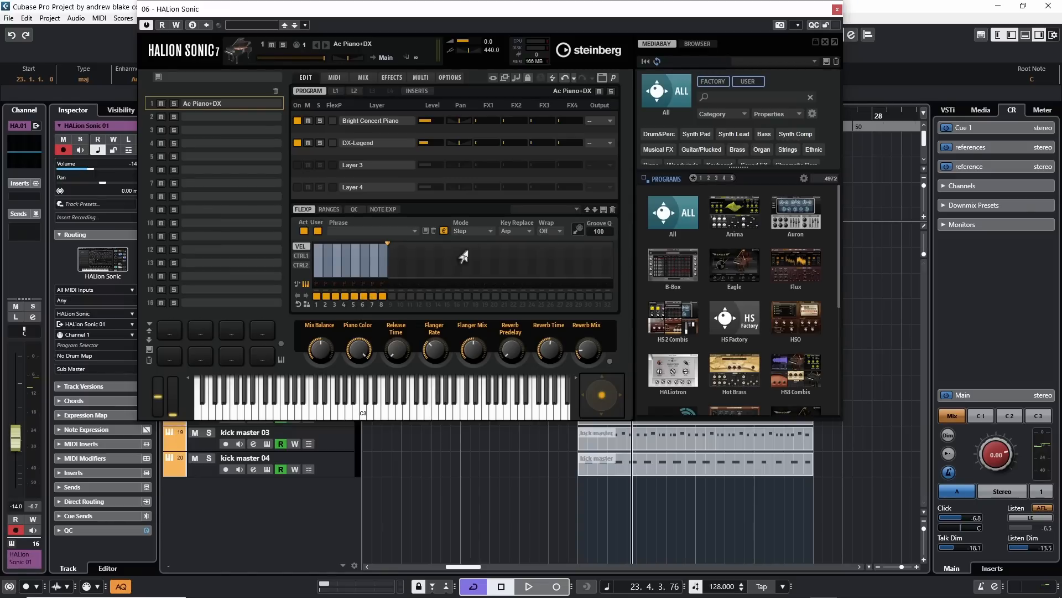
- Set the phrase mode to Up for the Ac Piano+DX program and audition the eight-step phrase
click(468, 236)
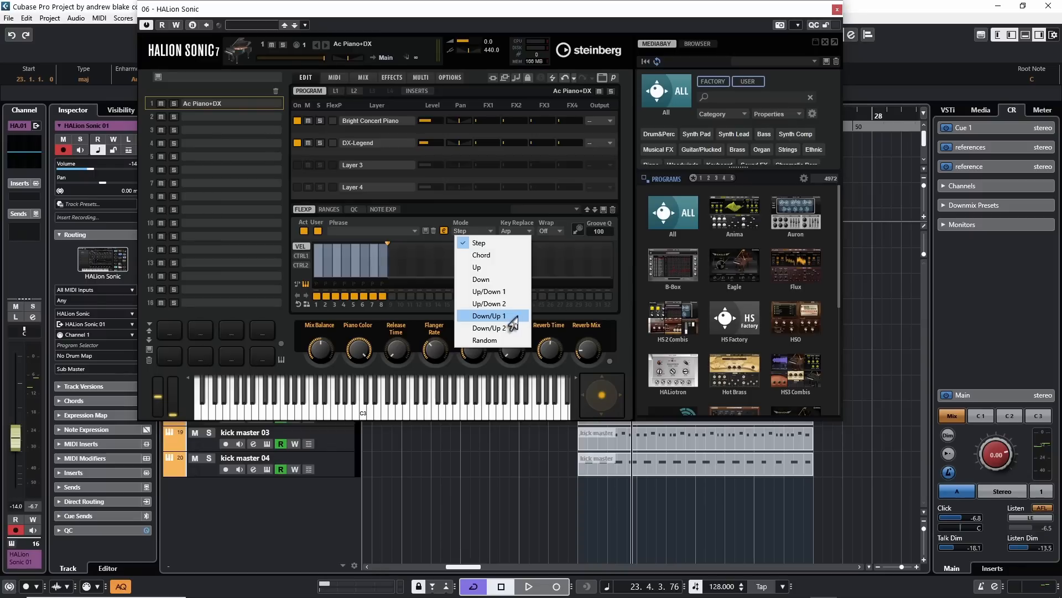
click(494, 255)
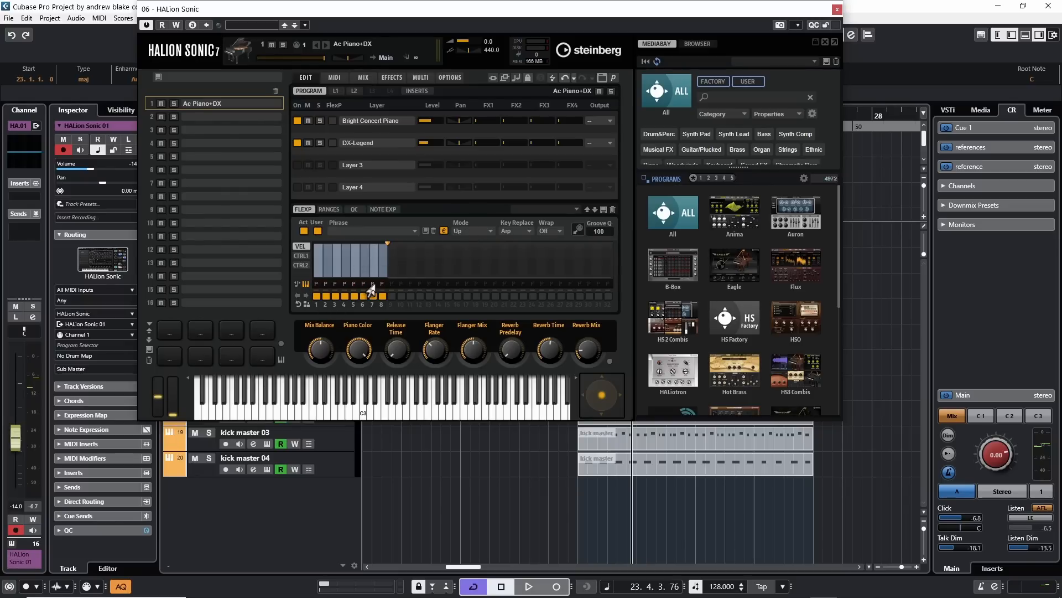
scroll(472, 234, down, 1)
key(space)
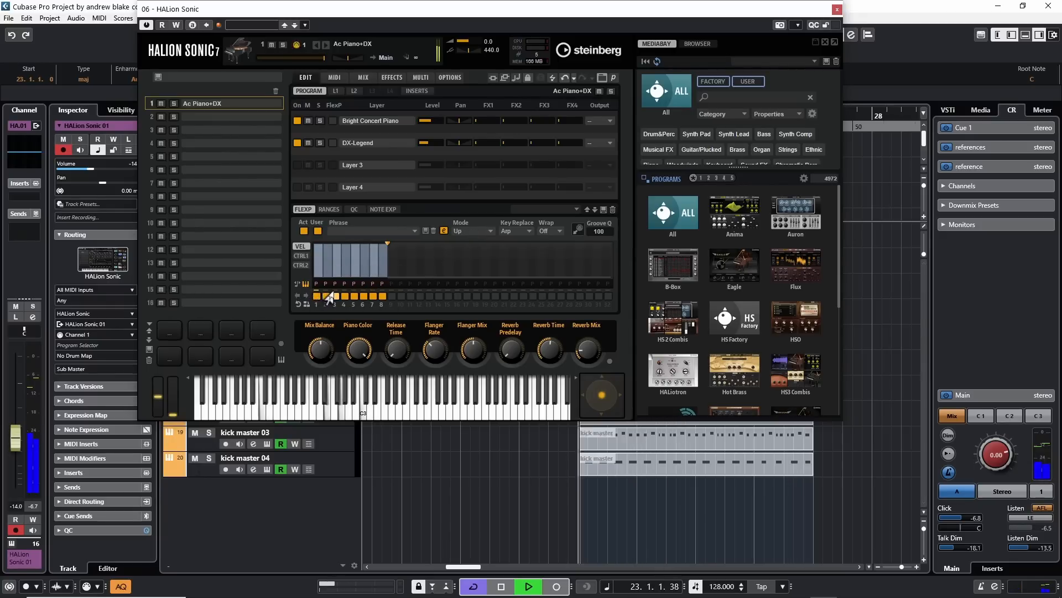
key(space)
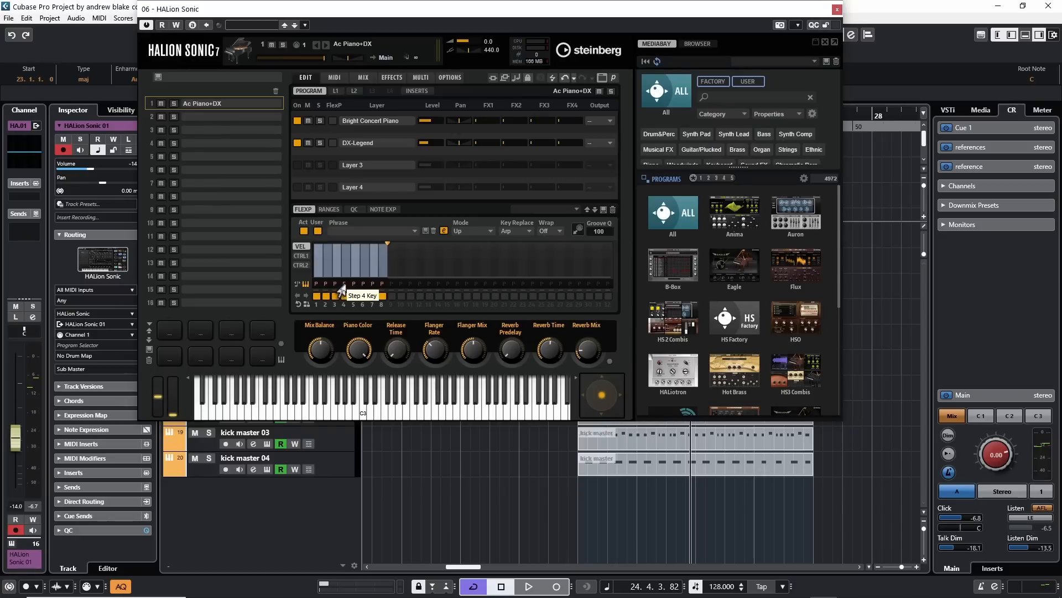
- Play the phrase and set the key value of step 4 to 3 and of step 6 to 1
drag(341, 288, 334, 297)
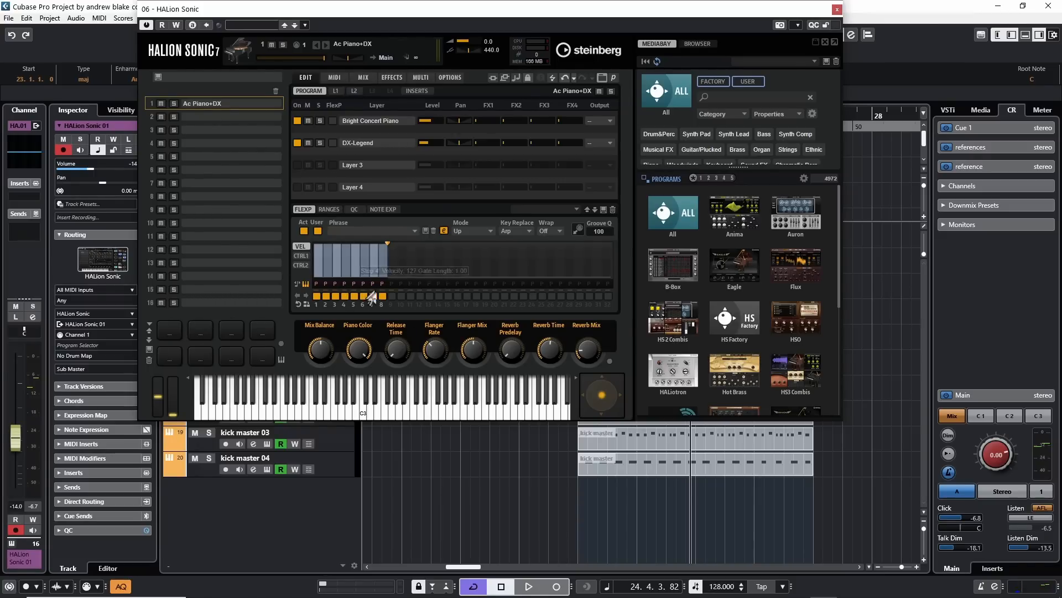
click(344, 299)
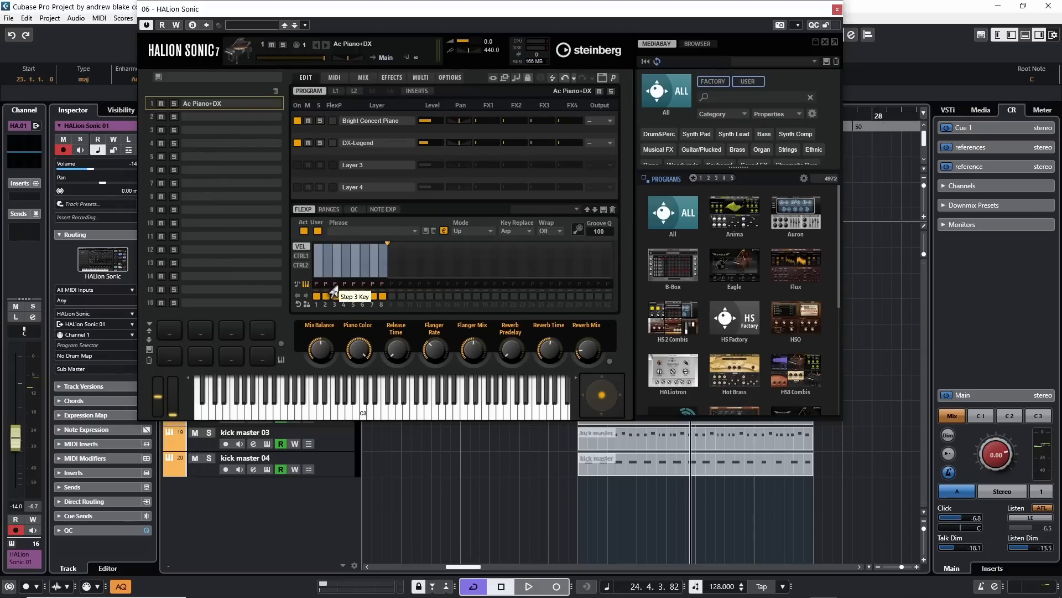
key(space)
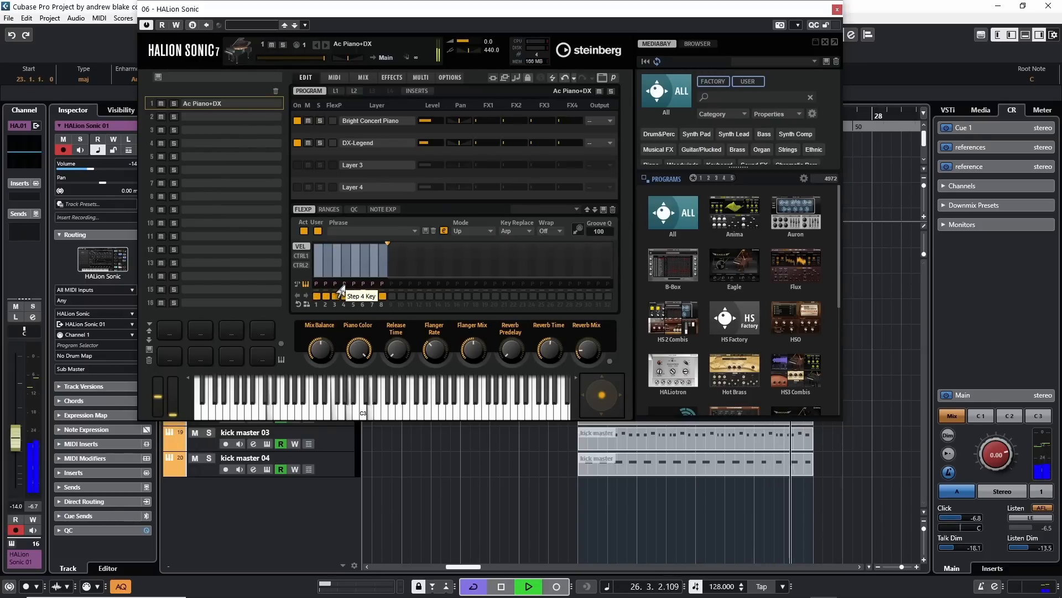
scroll(345, 285, up, 2)
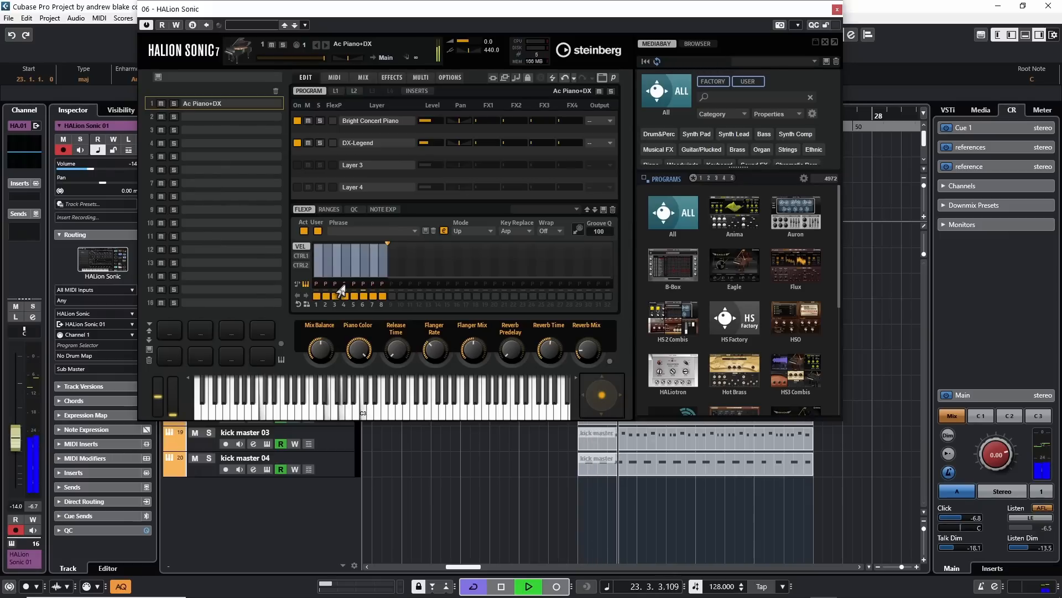
scroll(343, 287, up, 1)
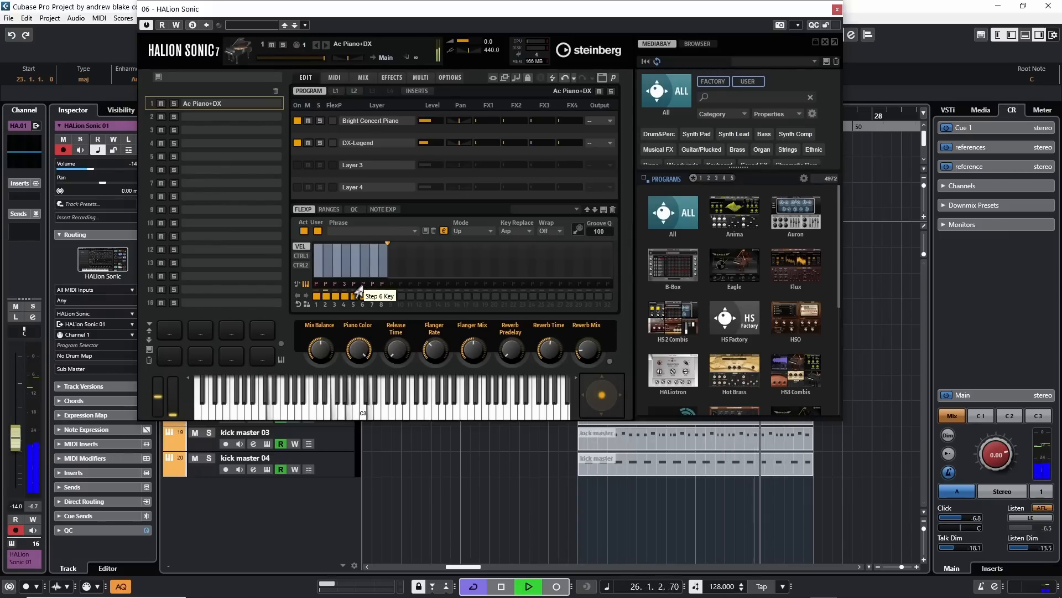
scroll(358, 291, up, 1)
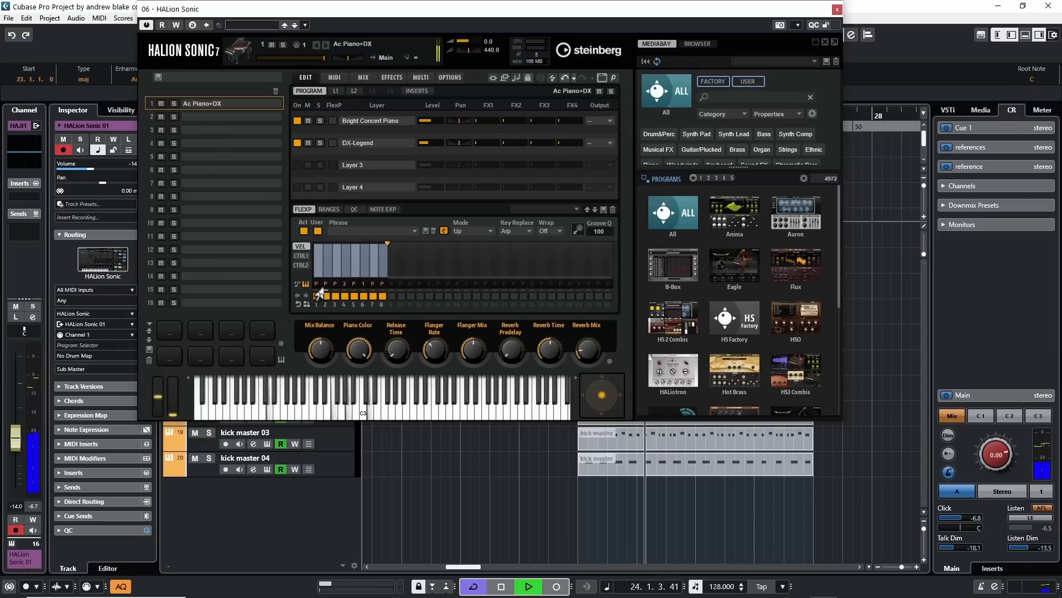
- Set the key value of step 3 to A and of step 2 to L while the phrase plays
scroll(333, 292, up, 4)
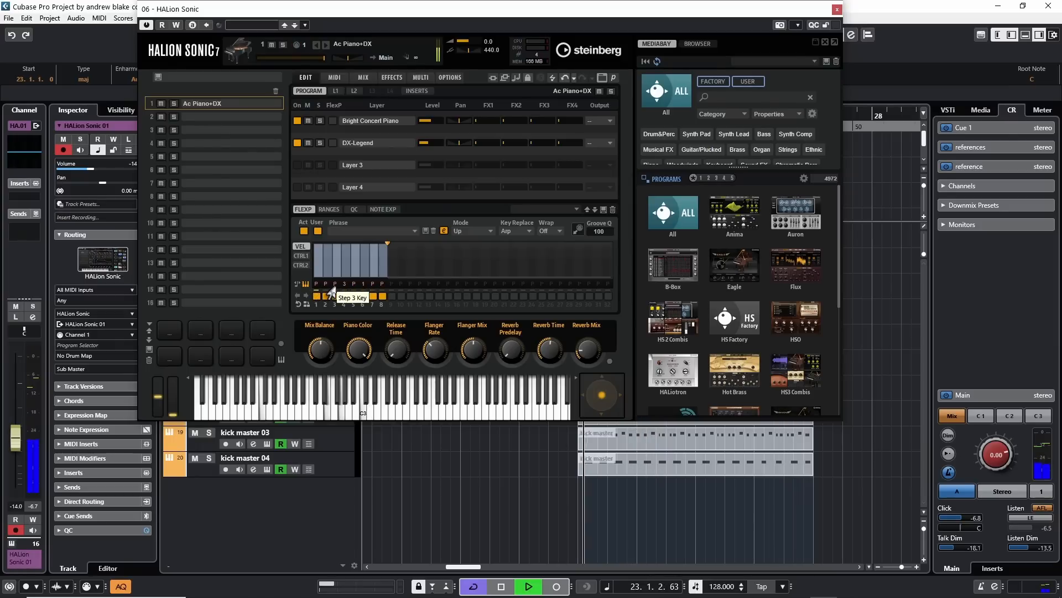
scroll(333, 291, up, 1)
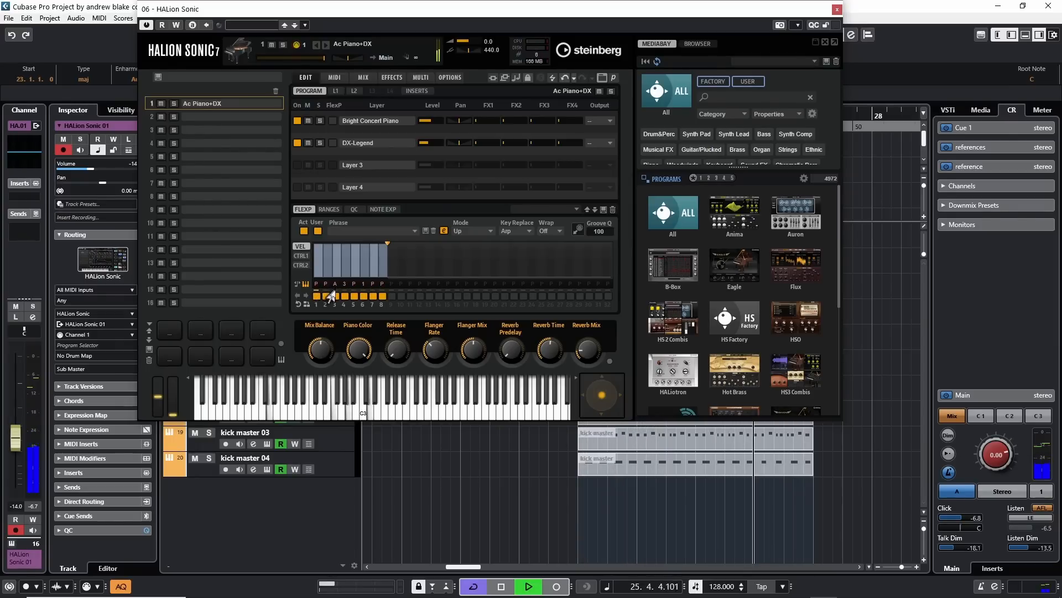
scroll(326, 291, up, 5)
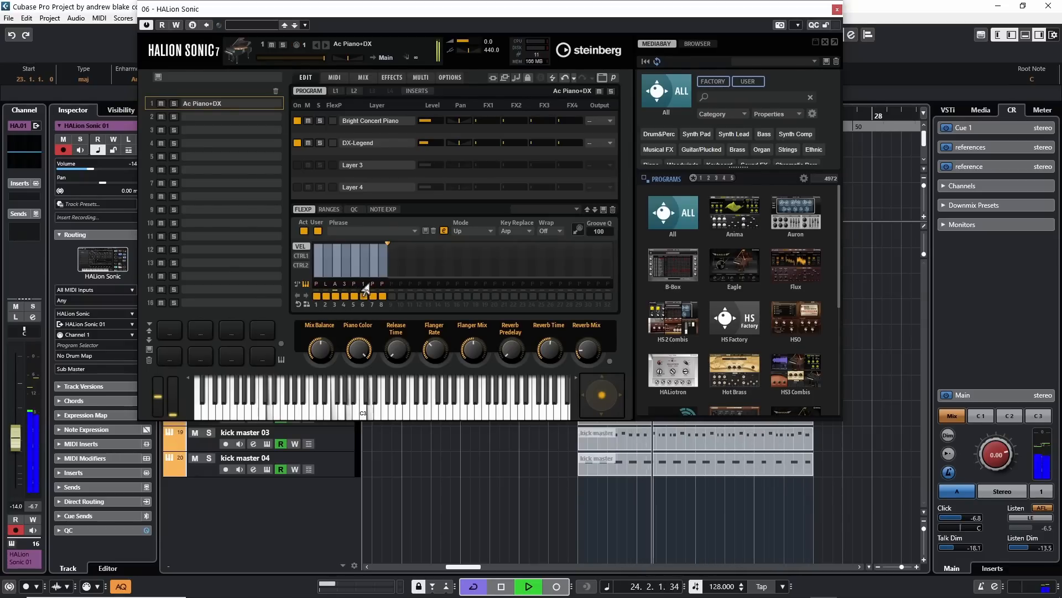
scroll(341, 289, up, 2)
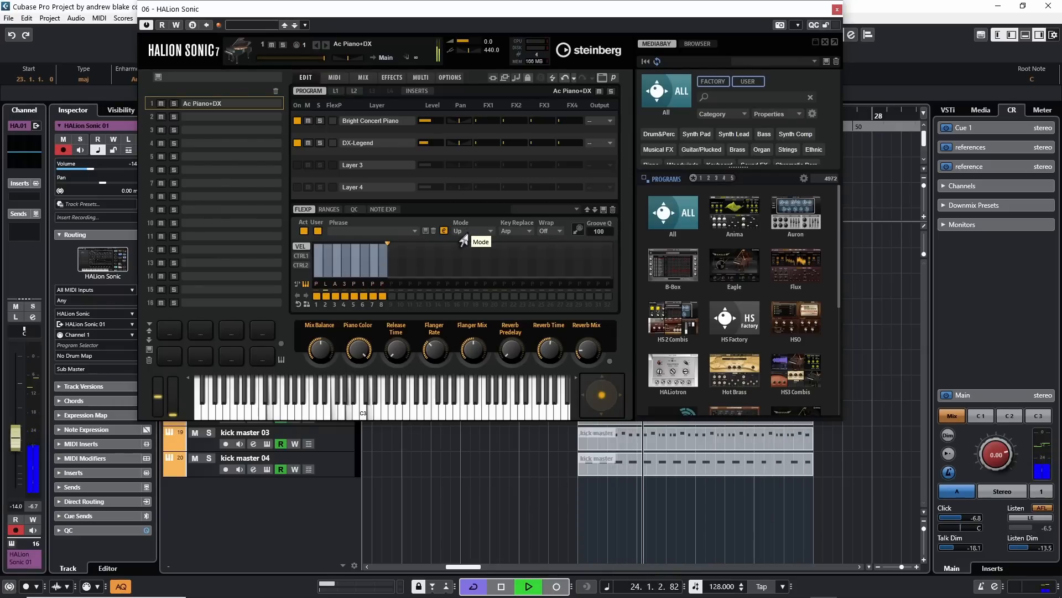
scroll(464, 239, down, 1)
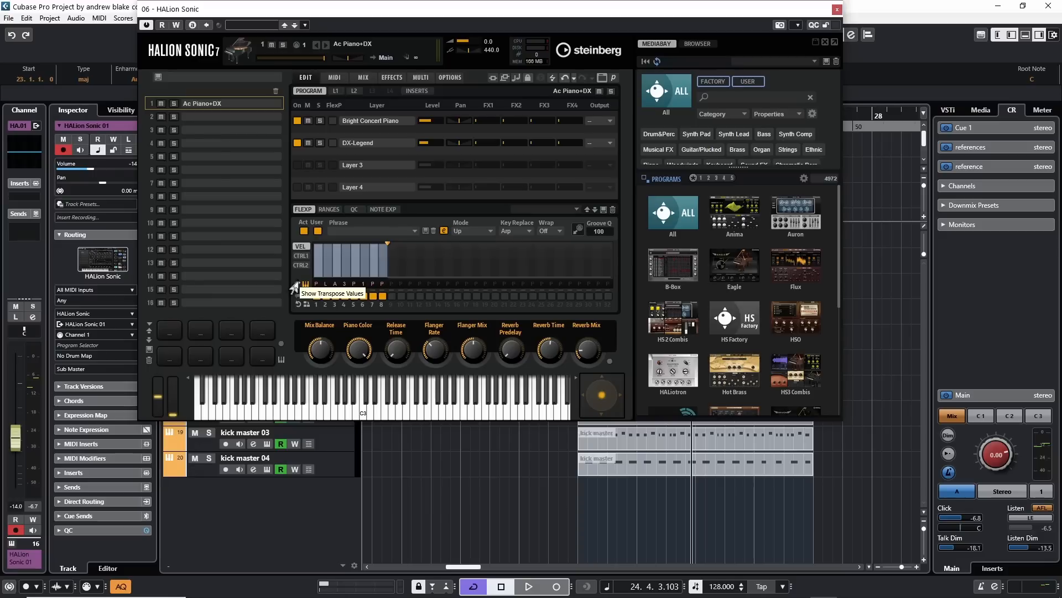
- Show the step transpose values, set steps 5 and 7 to 12 and step 3 to 24, and audition the phrase
click(293, 286)
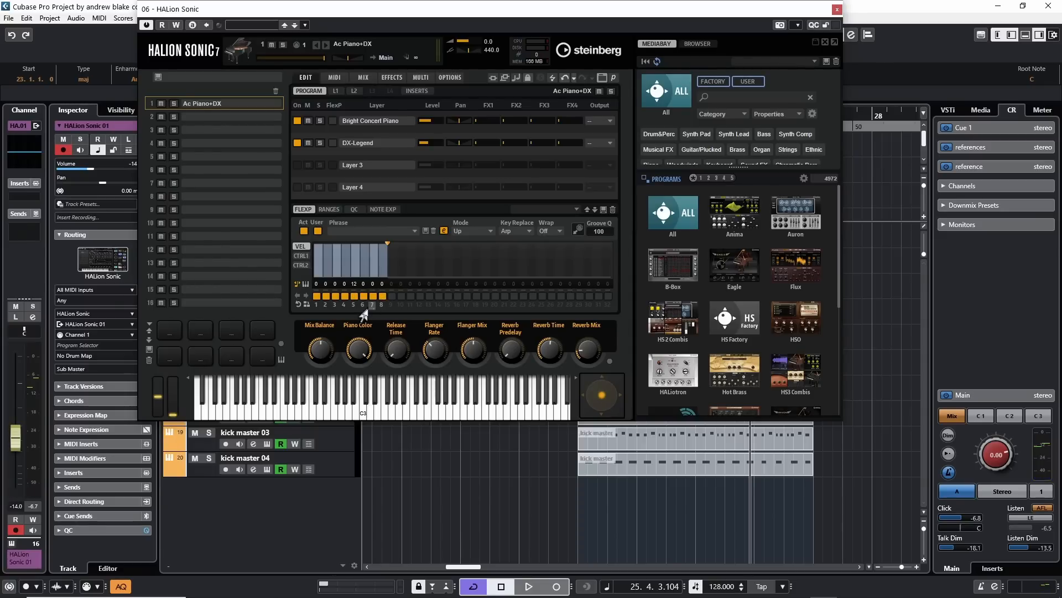
key(space)
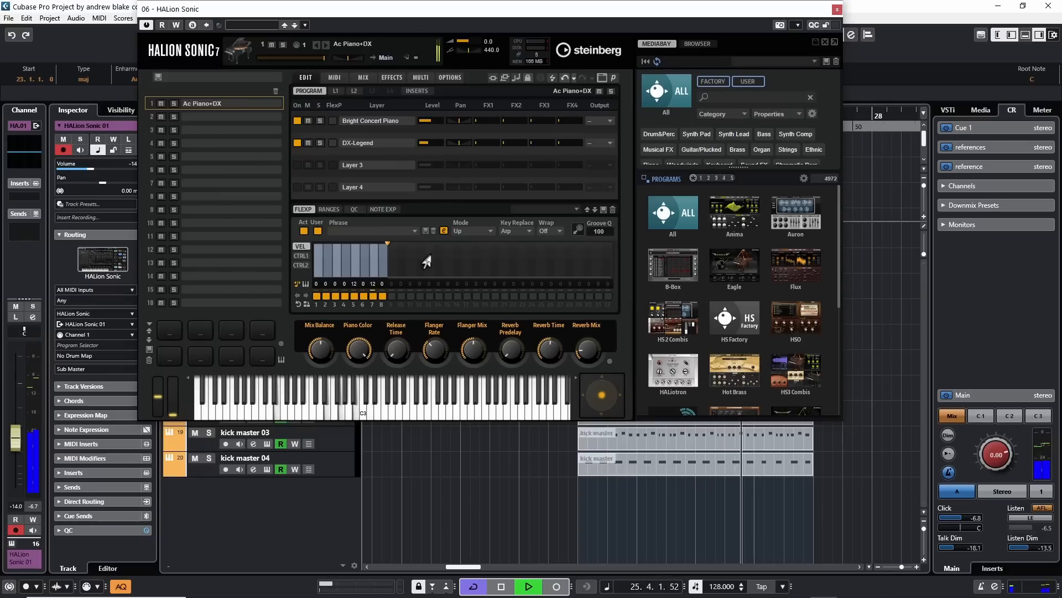
key(space)
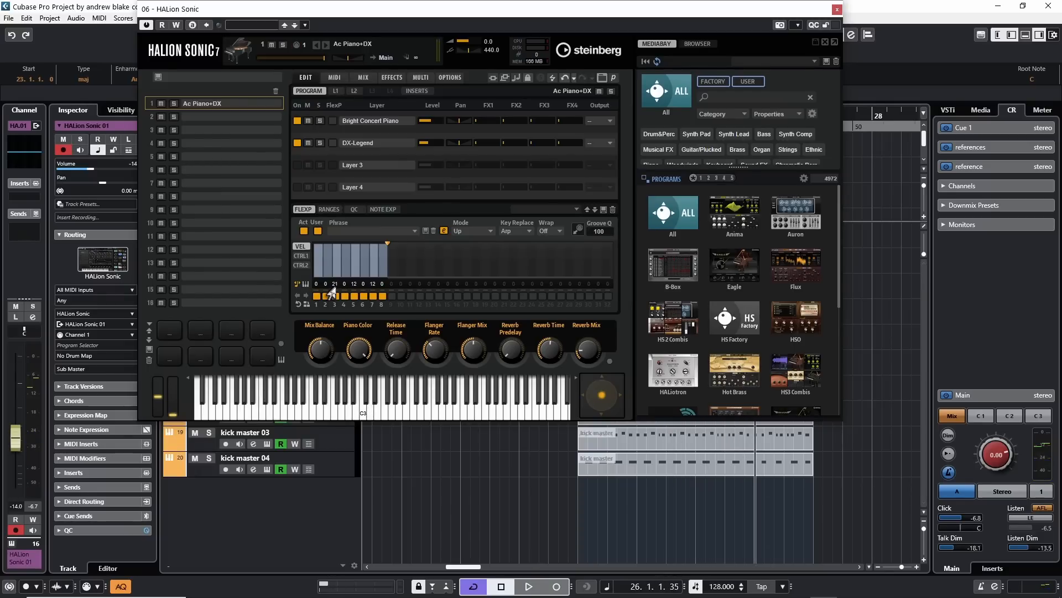
key(space)
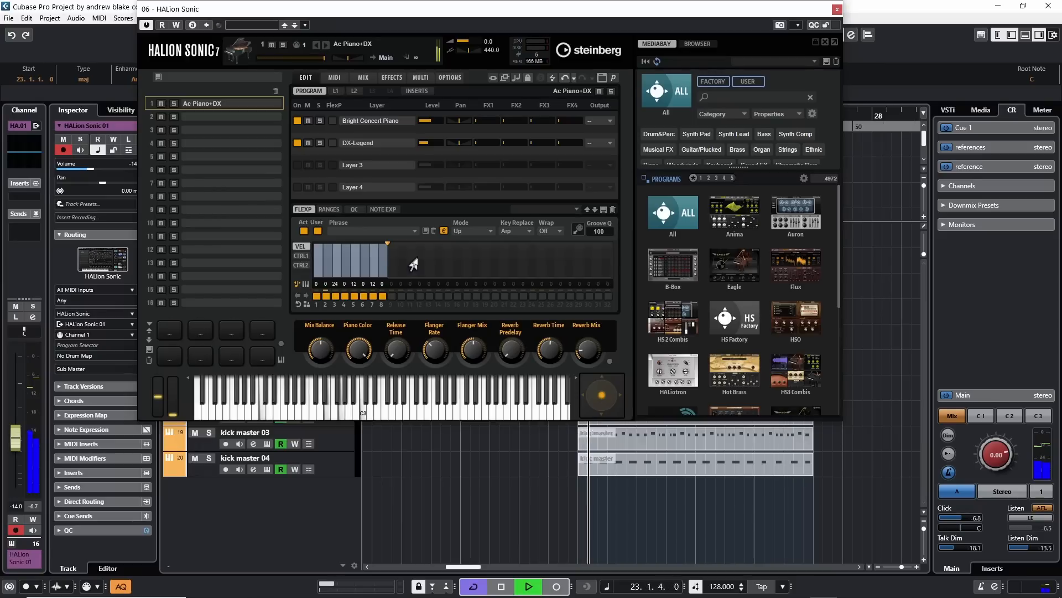
key(space)
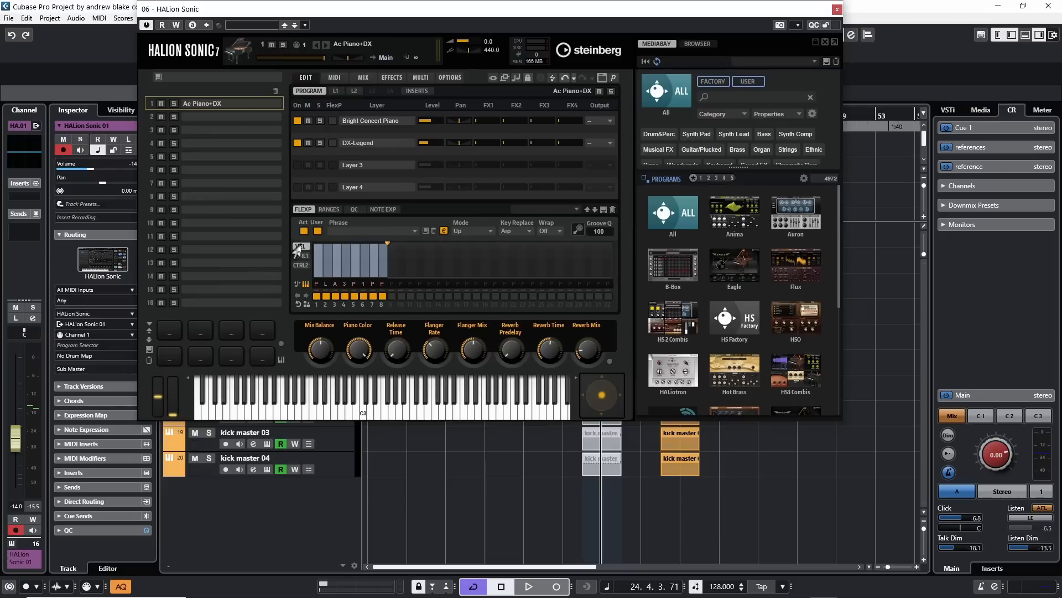
- Look at the phrase's controller lanes, return to the velocity lane and draw varied velocities across the eight steps
click(296, 256)
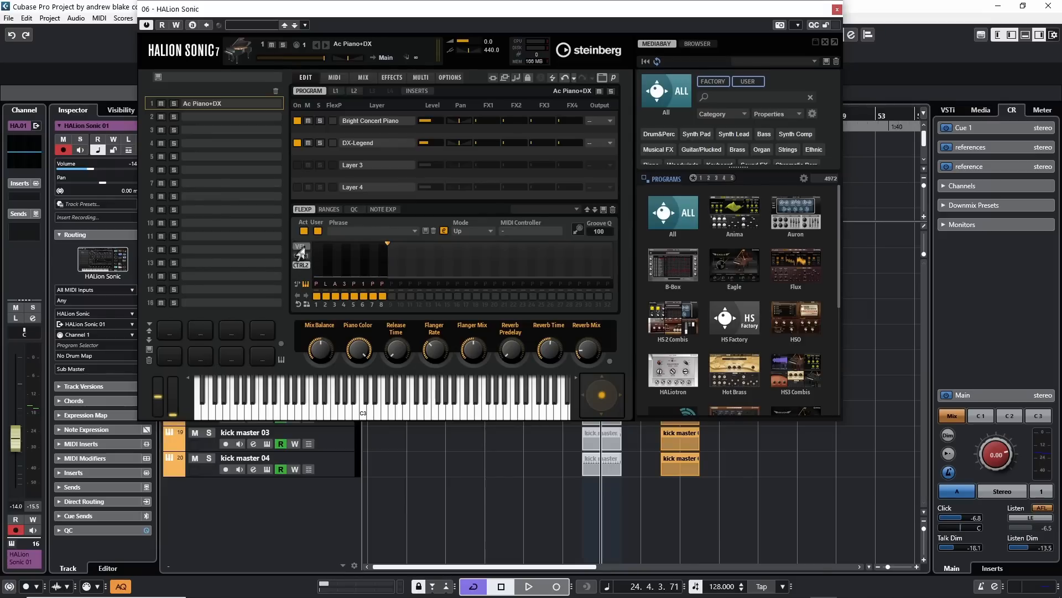
click(301, 246)
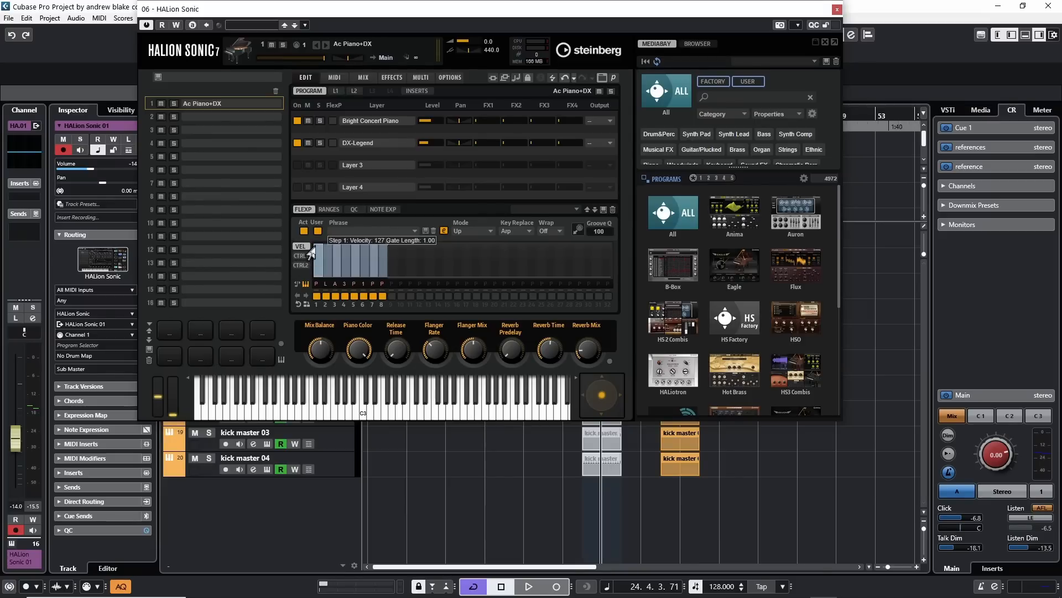
mouse_move(316, 249)
mouse_down()
mouse_move(331, 265)
mouse_move(357, 250)
mouse_move(380, 253)
mouse_move(321, 248)
mouse_move(349, 259)
mouse_move(391, 246)
mouse_move(338, 243)
mouse_move(384, 249)
mouse_up()
click(382, 246)
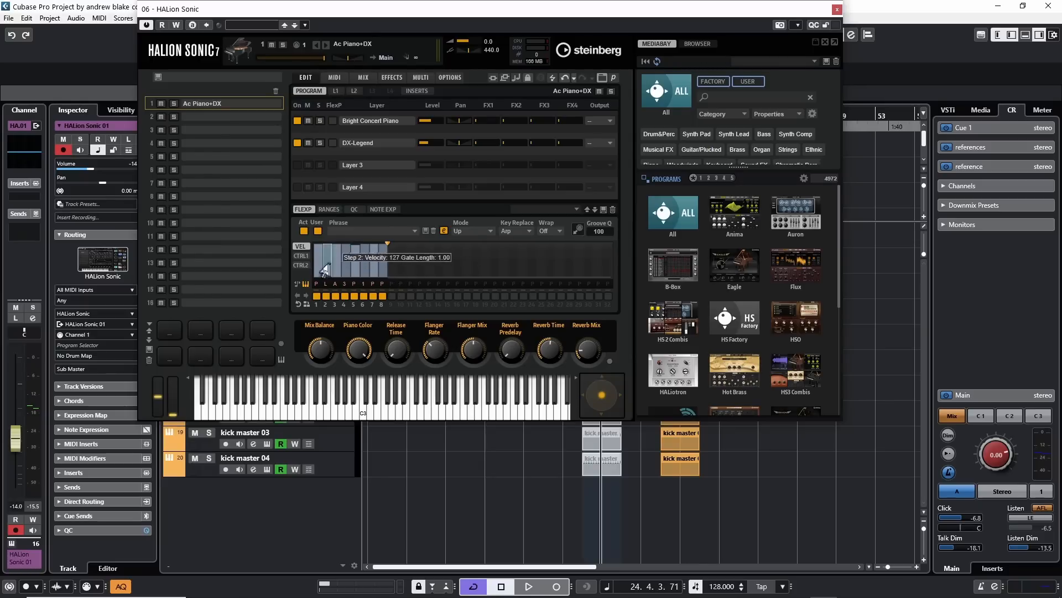
key(space)
drag(313, 254, 363, 258)
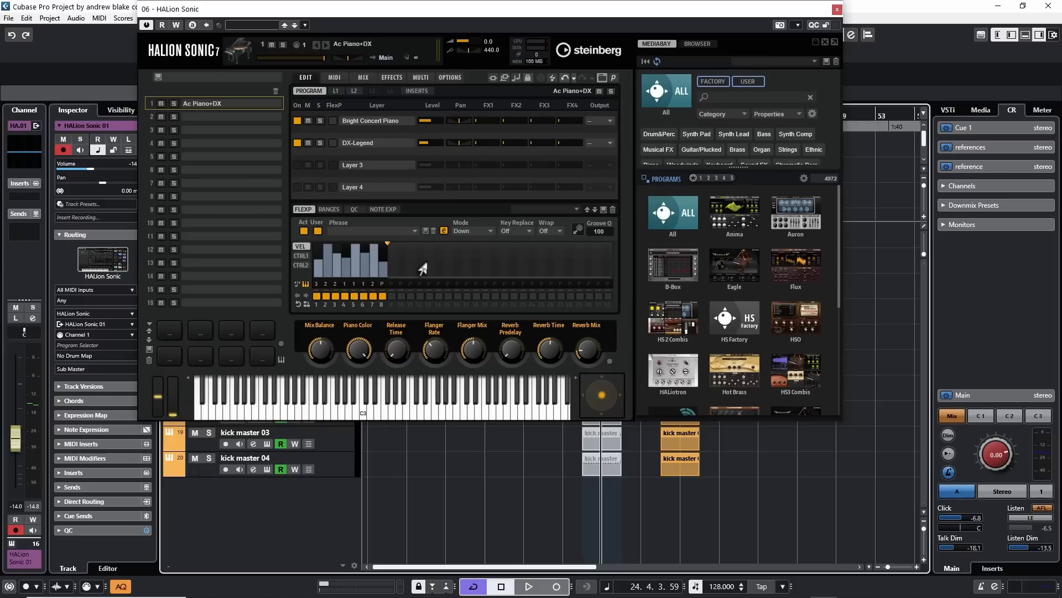
- Play the phrase in Down mode and try the Key Replace settings Arp, Rest and 1st
key(space)
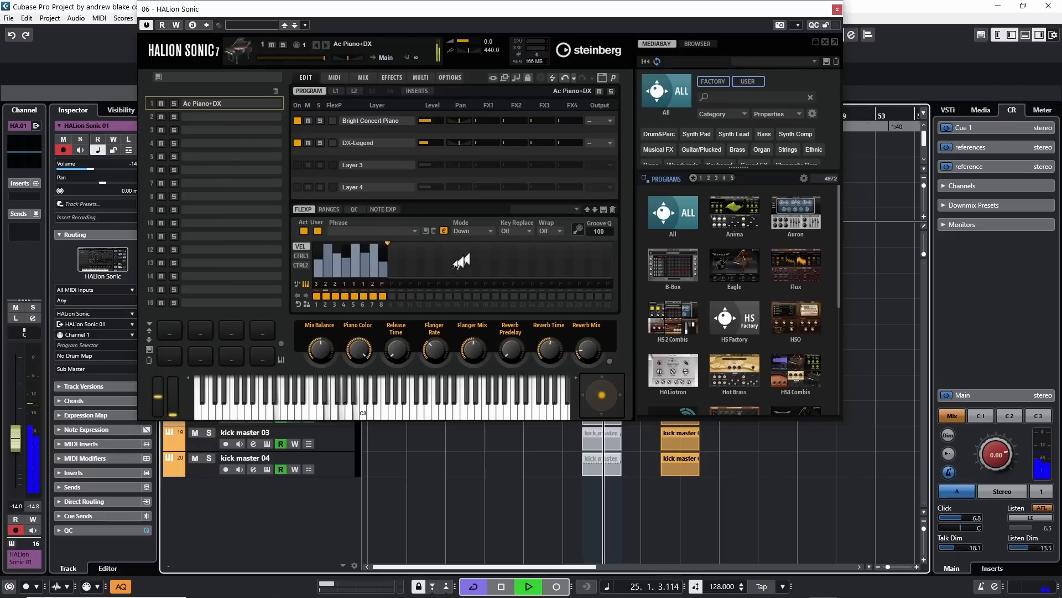
click(514, 231)
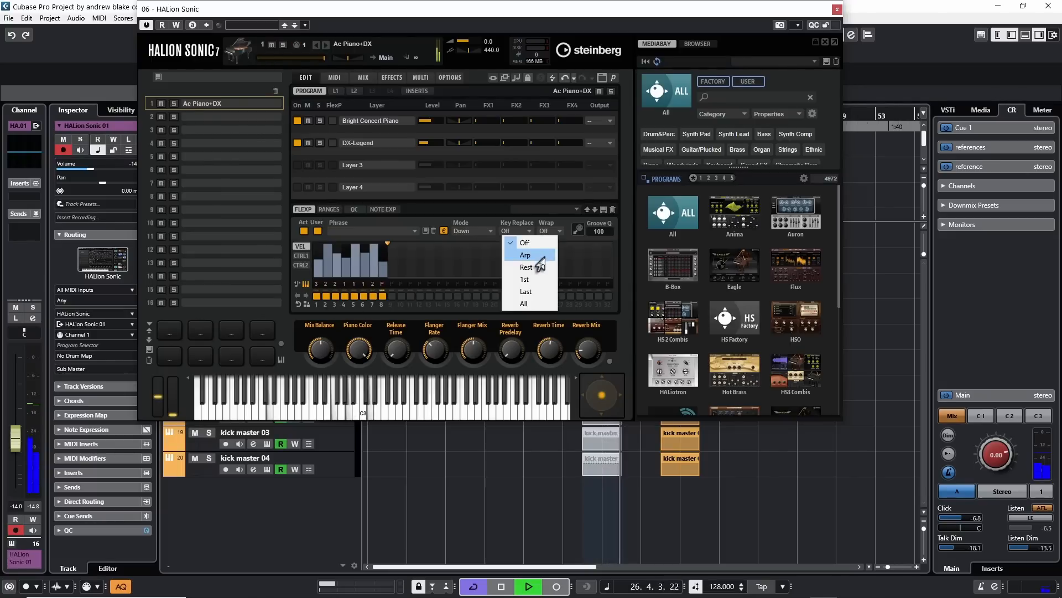
click(530, 252)
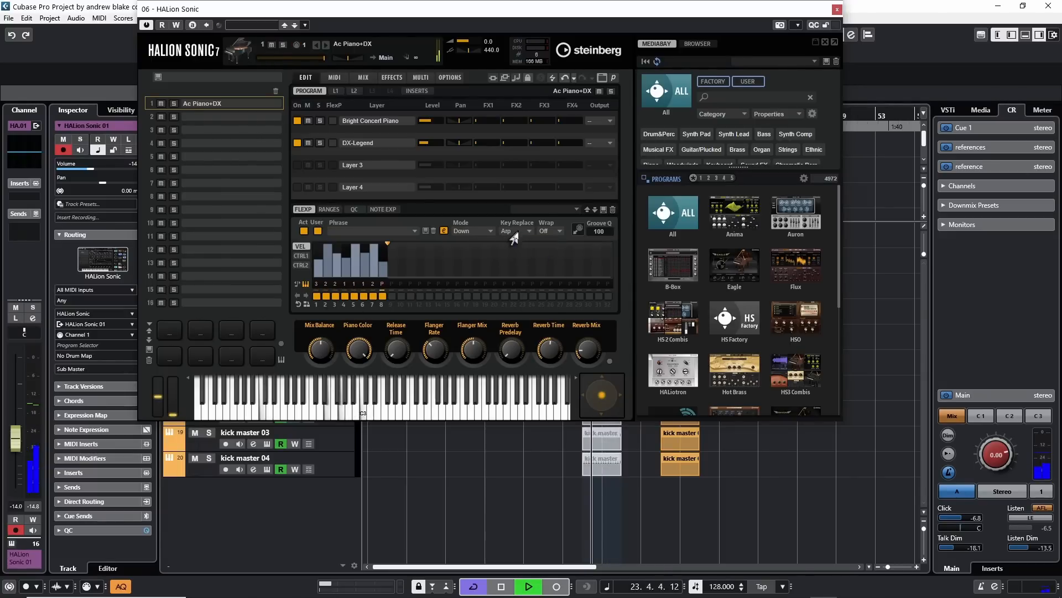
click(514, 231)
click(525, 267)
click(515, 231)
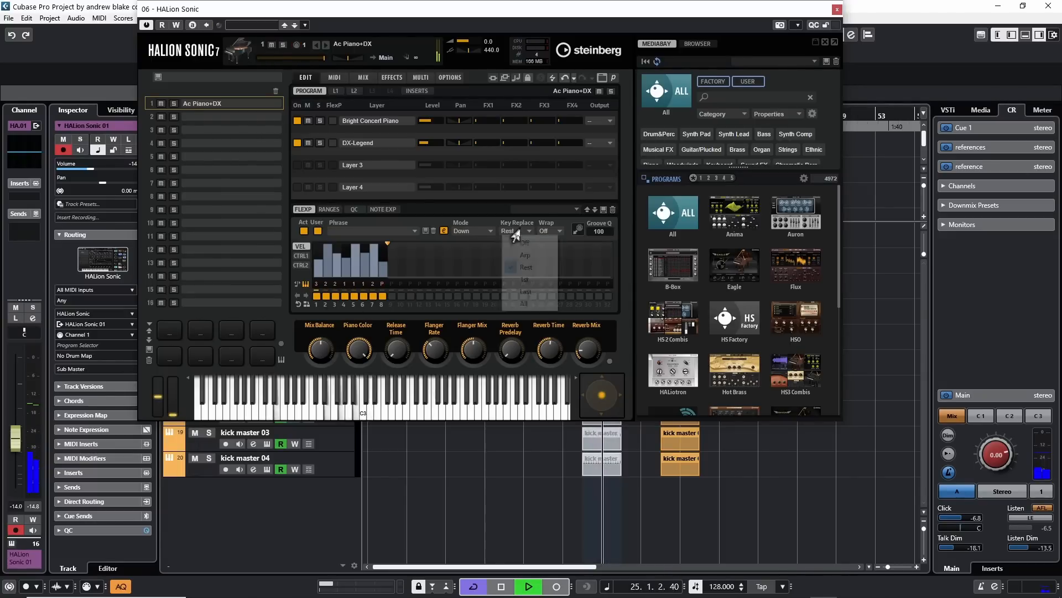
click(526, 279)
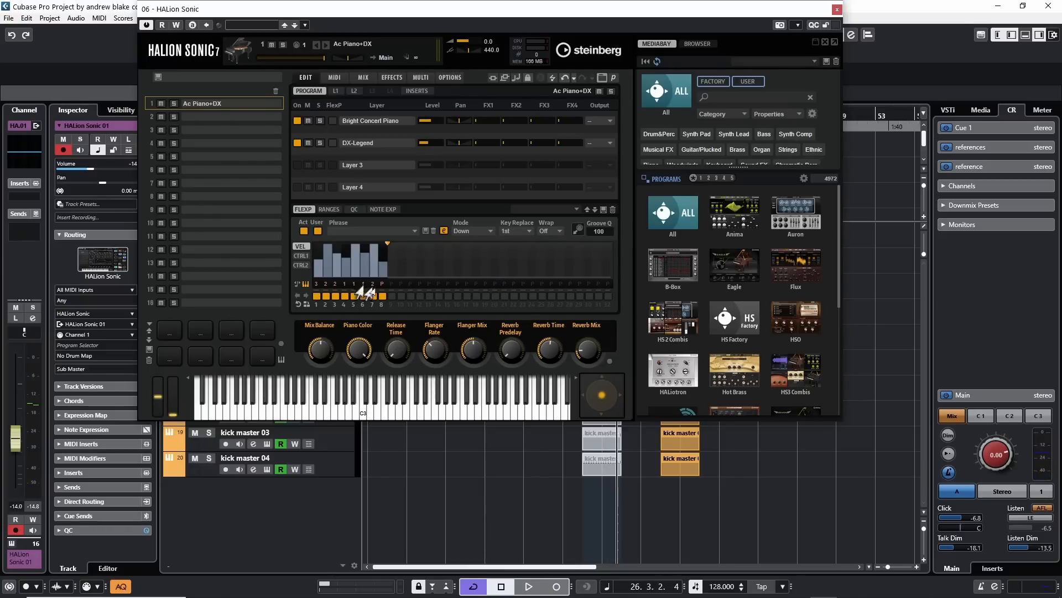
- Set the phrase's Wrap value to 3 and audition the result
click(551, 231)
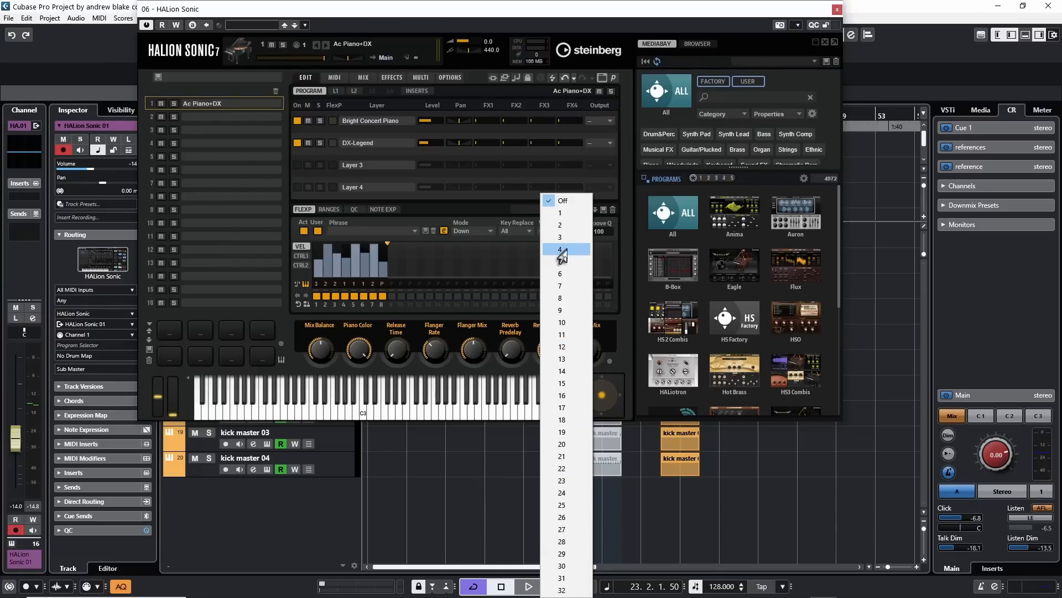
click(490, 217)
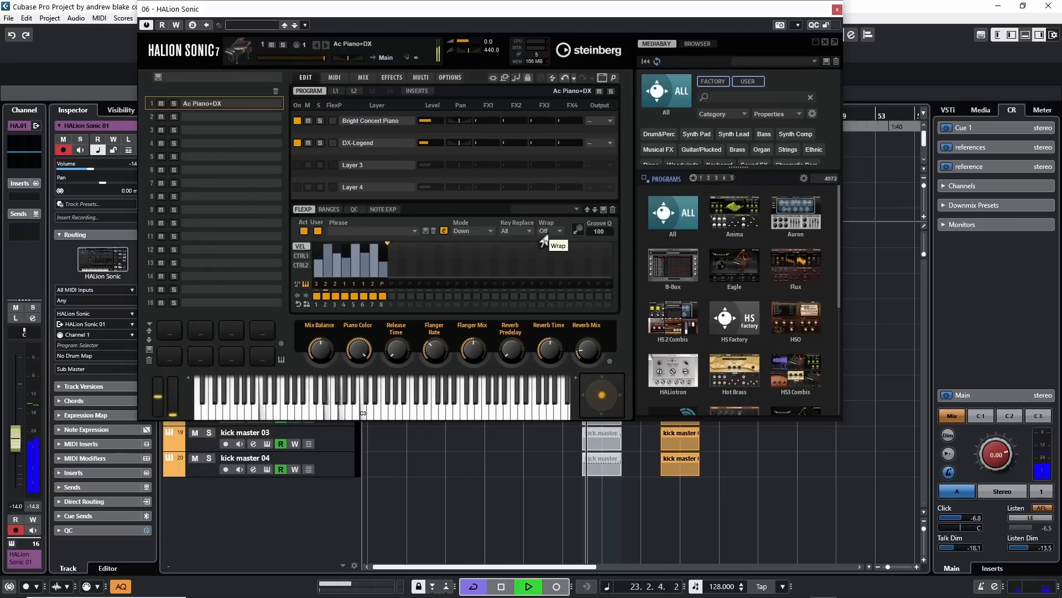
key(space)
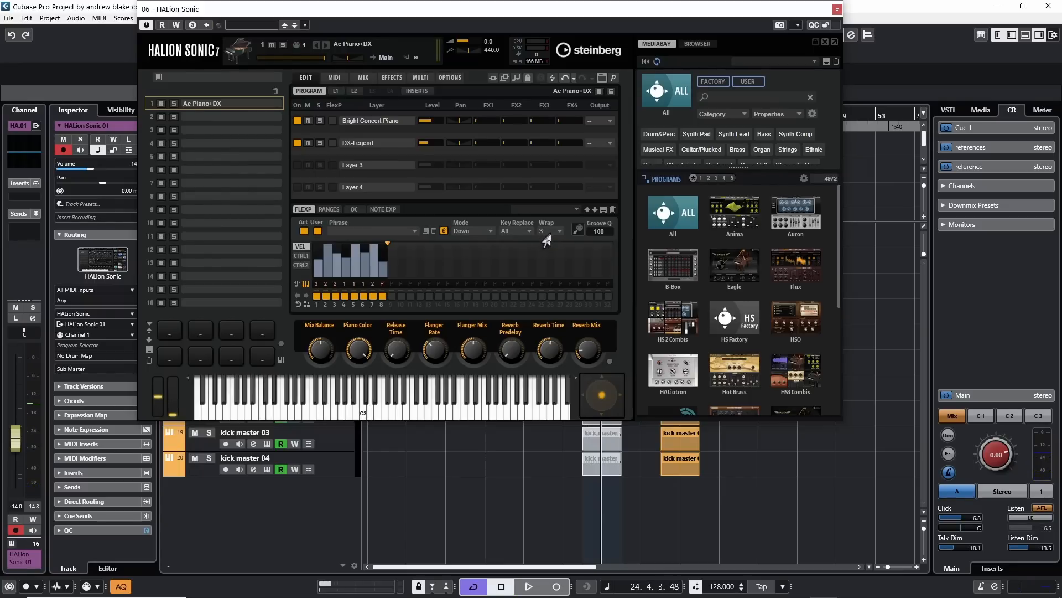
key(space)
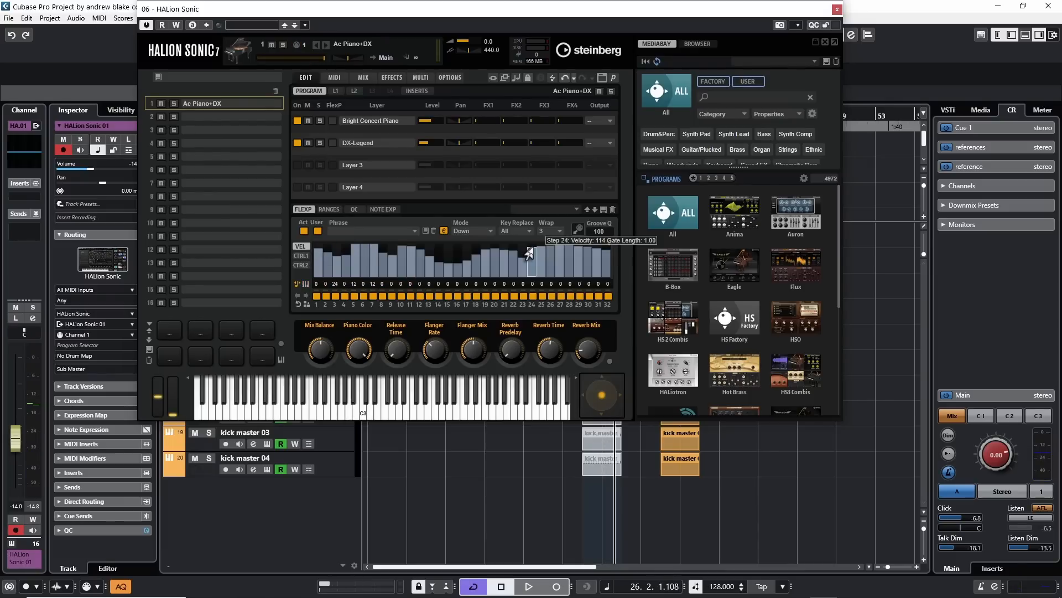
- Redraw the velocity curve across the 32-step phrase, raise step 10, and reset all step velocities to 127
mouse_move(530, 253)
mouse_down()
mouse_move(352, 253)
mouse_move(467, 237)
mouse_move(447, 276)
mouse_move(440, 243)
mouse_move(368, 256)
mouse_move(407, 259)
mouse_move(410, 275)
mouse_move(410, 259)
mouse_up()
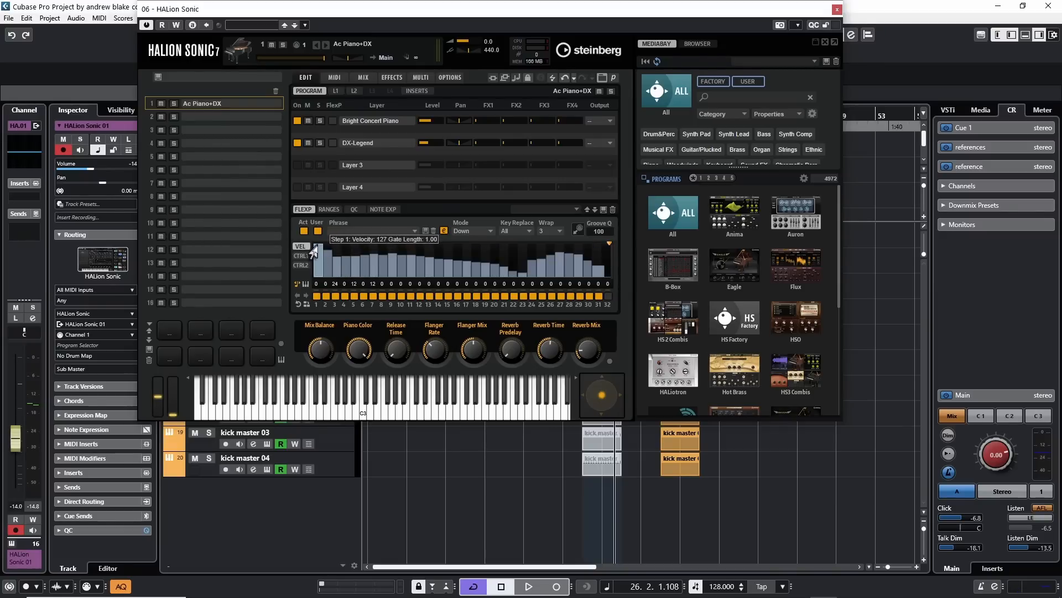
drag(314, 252, 580, 284)
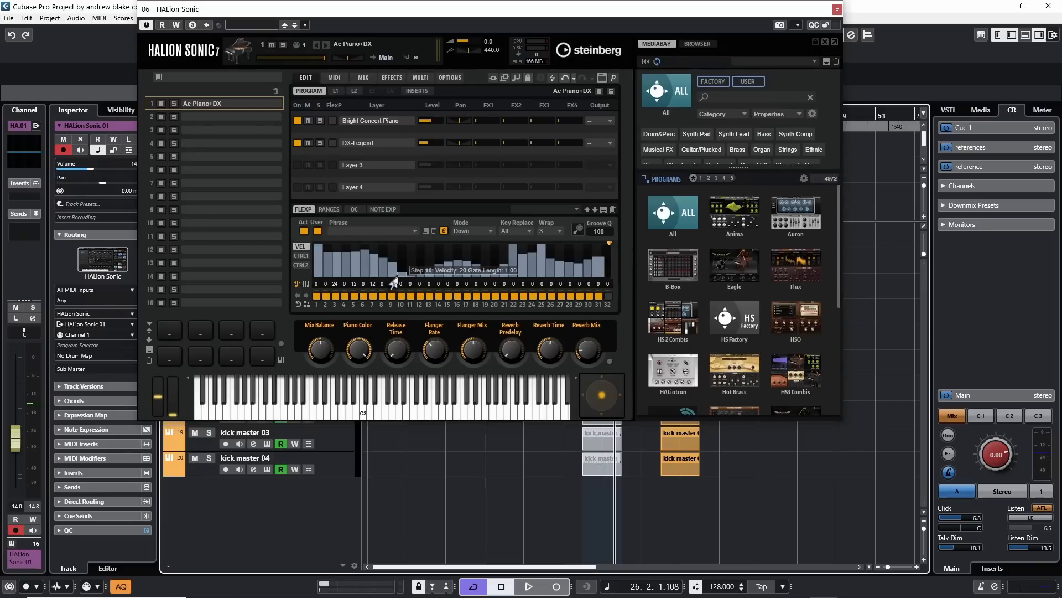
drag(396, 283, 395, 259)
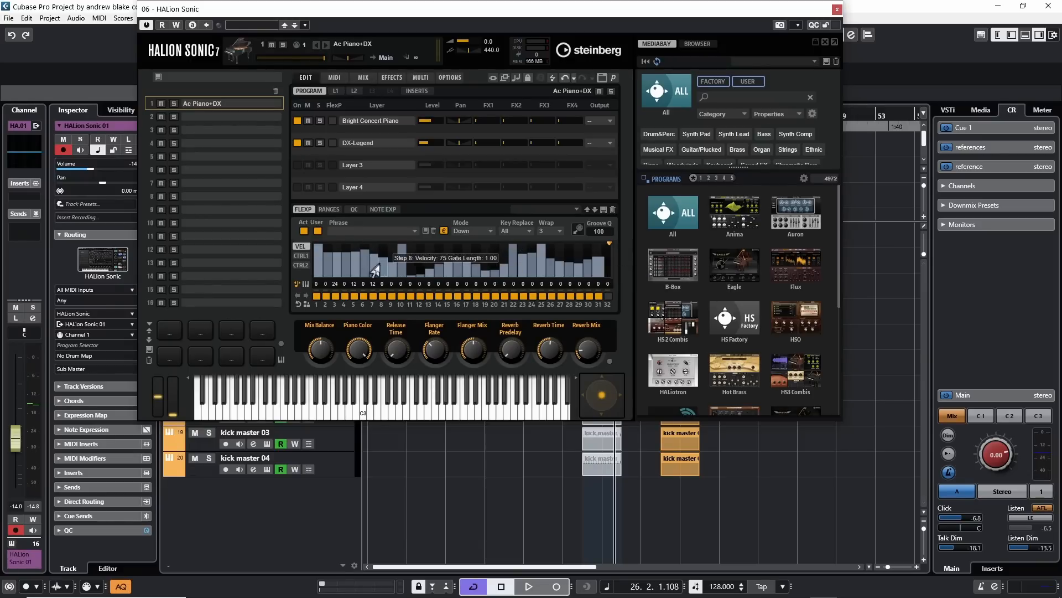
ctrl+shift+click(428, 275)
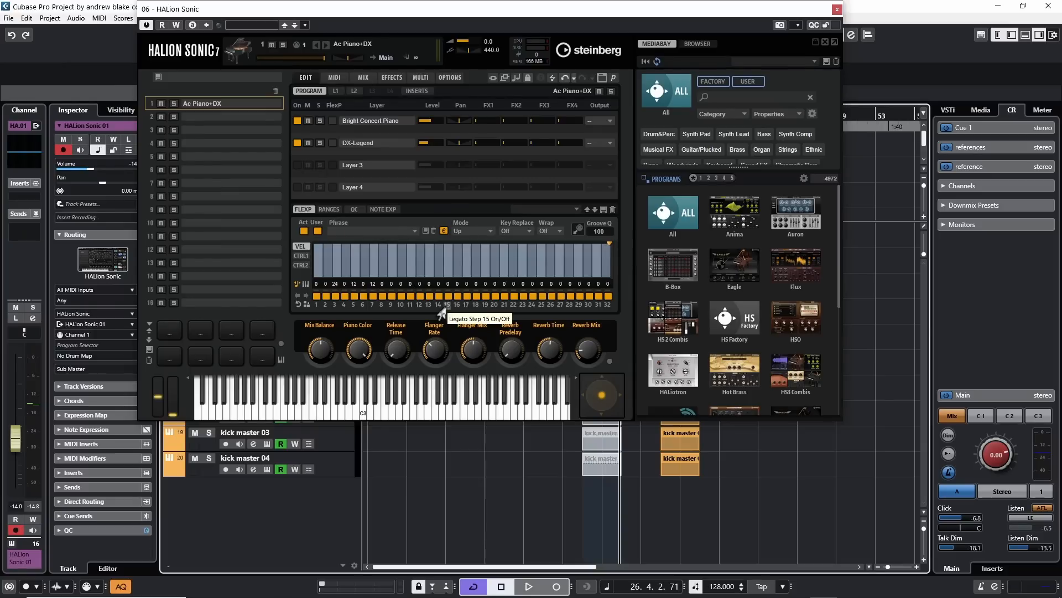
- Play the phrase, shorten the gate length of all steps to 0.23 and turn on legato for steps 4 to 6
key(space)
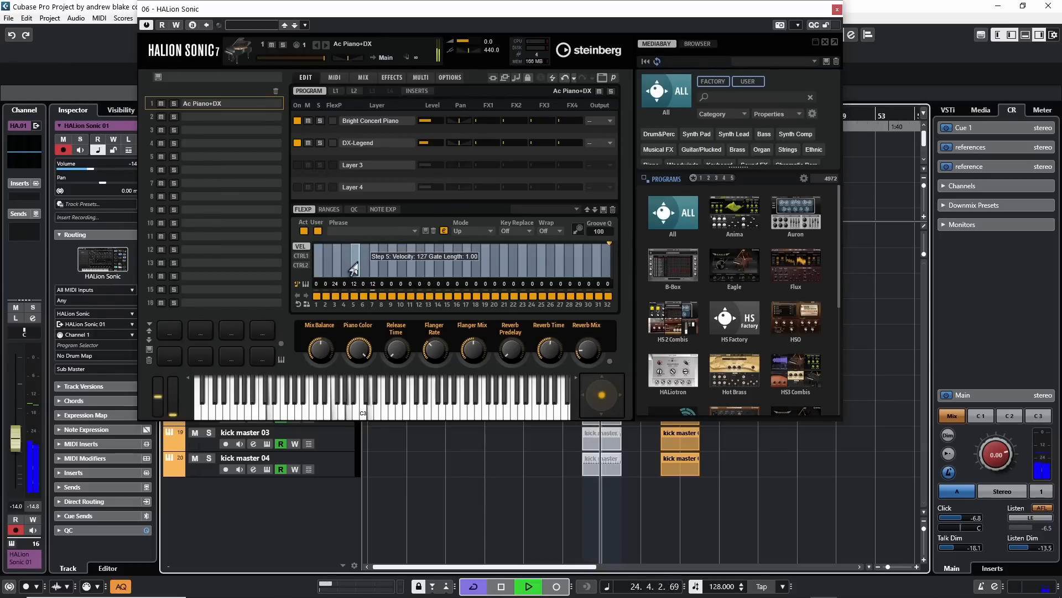
drag(358, 266, 344, 279)
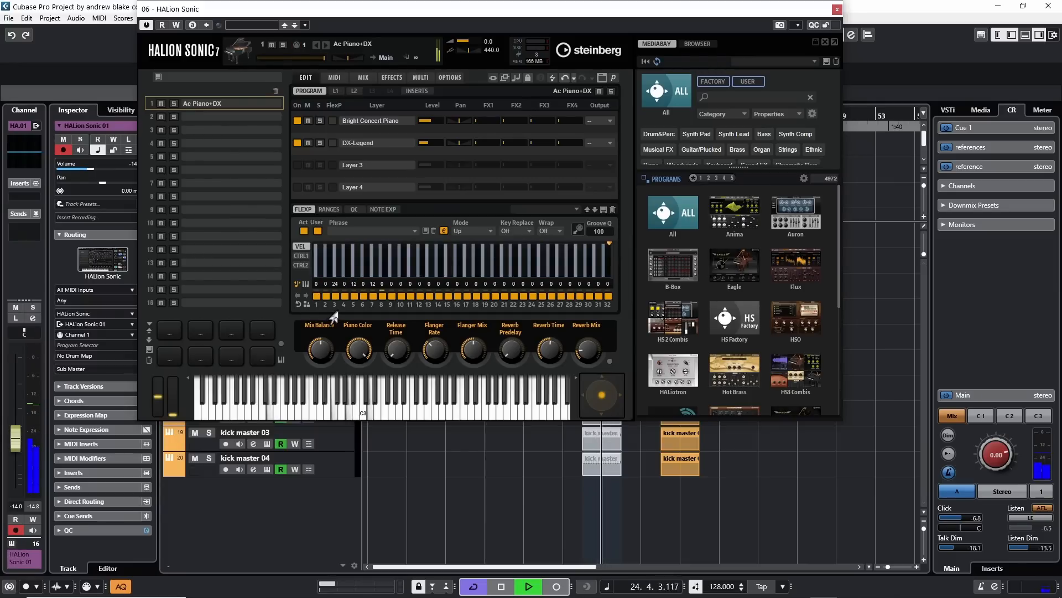
click(362, 305)
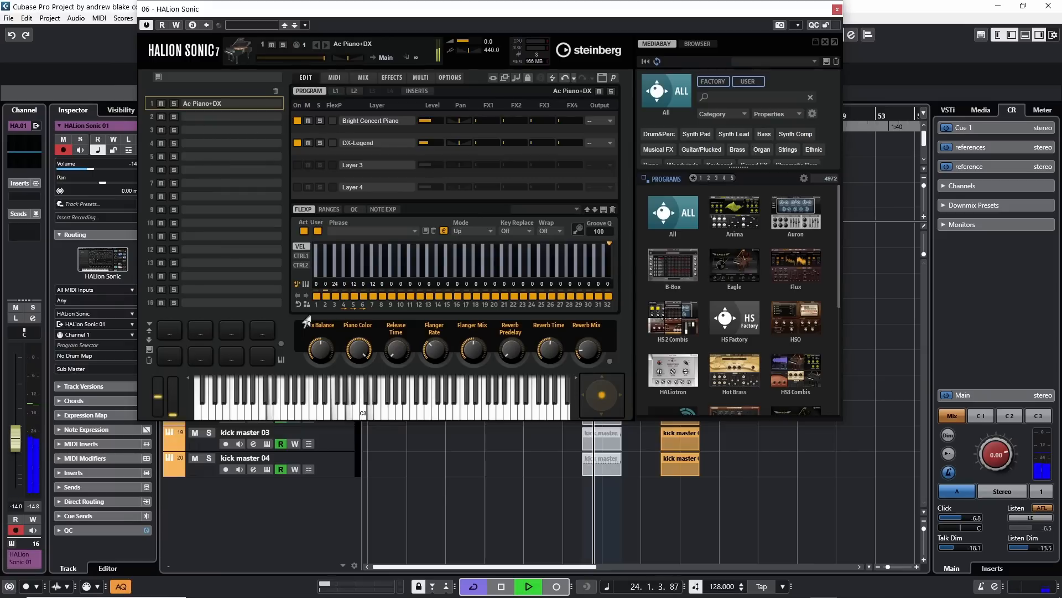
key(space)
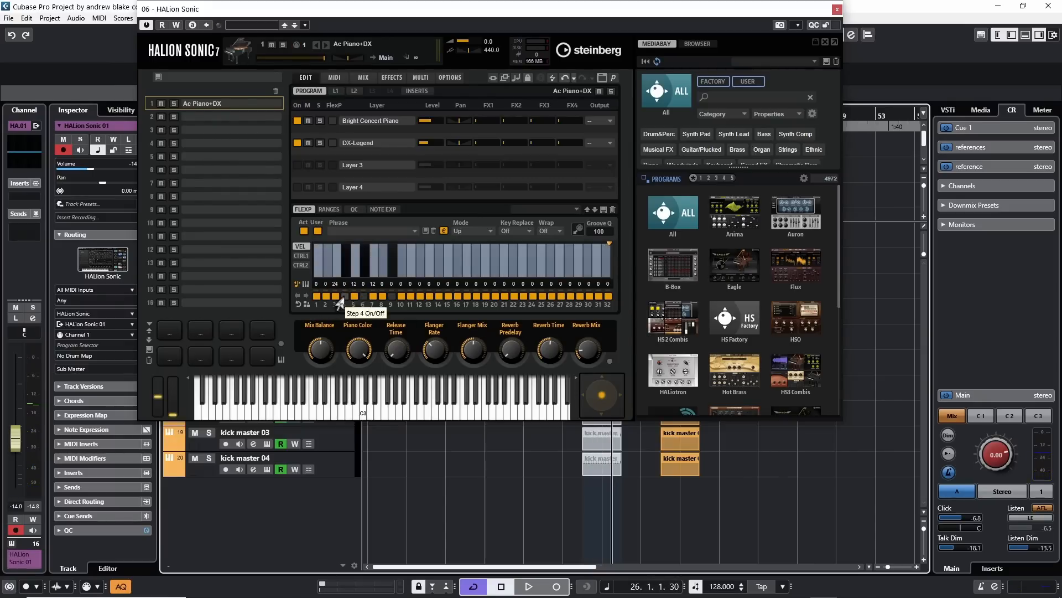
- Toggle steps 4 and 6 and, while the phrase plays, lengthen step 3 to fill the gap at step 4
click(344, 297)
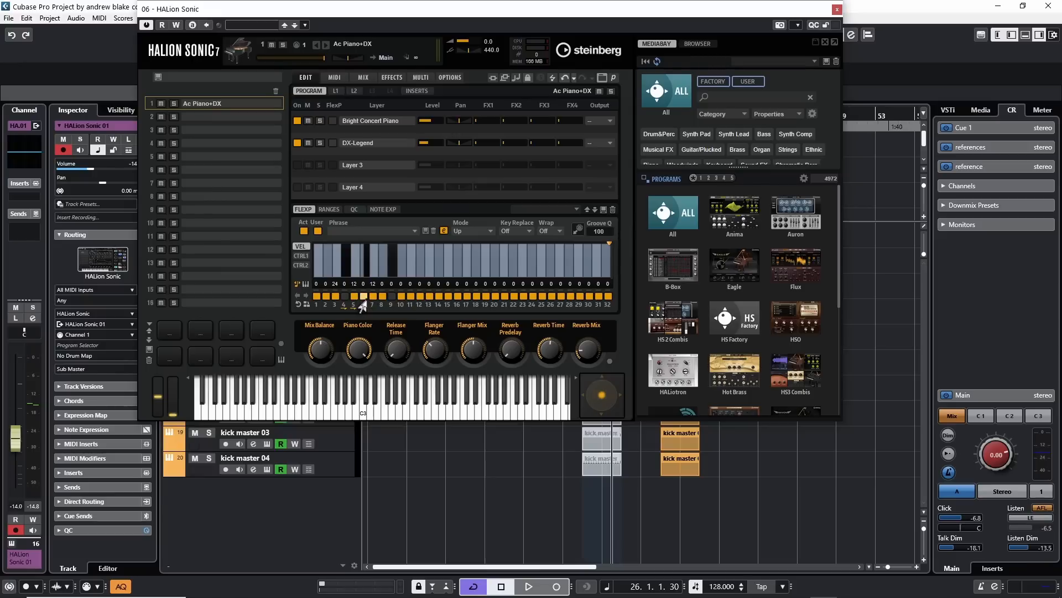
click(365, 299)
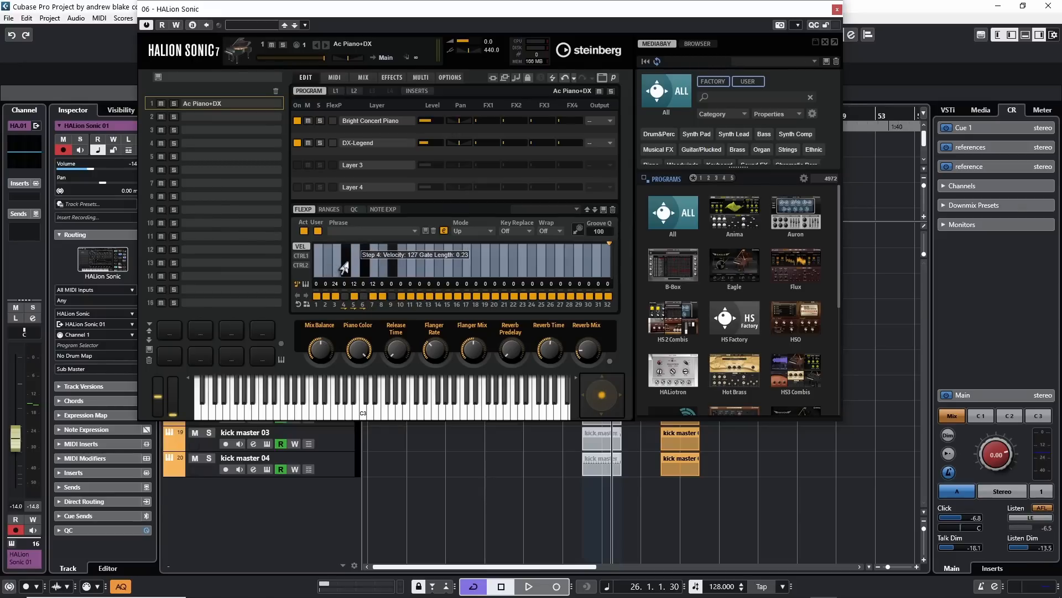
right_click(339, 265)
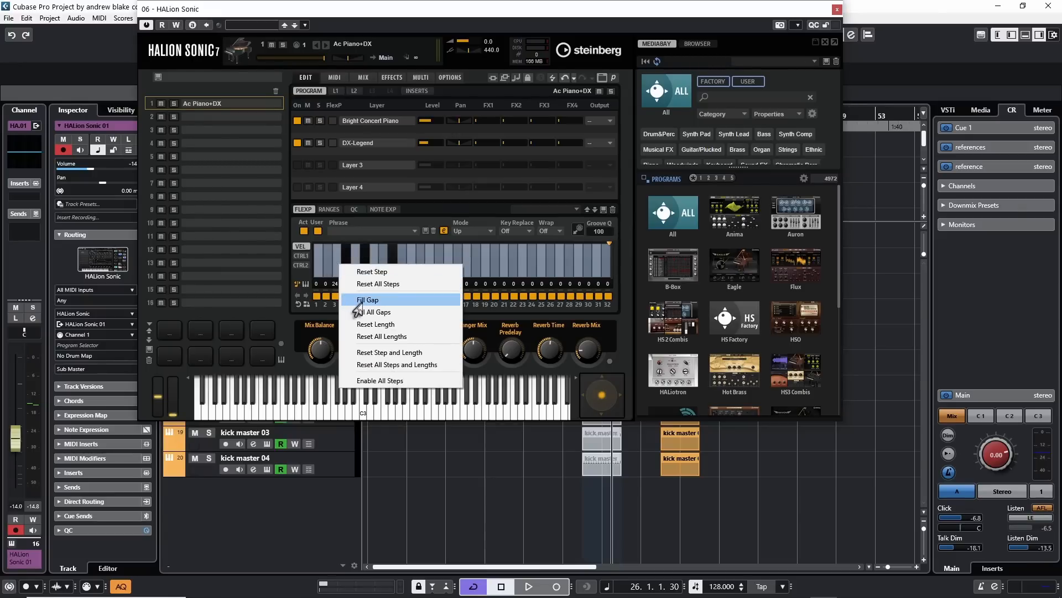
click(277, 332)
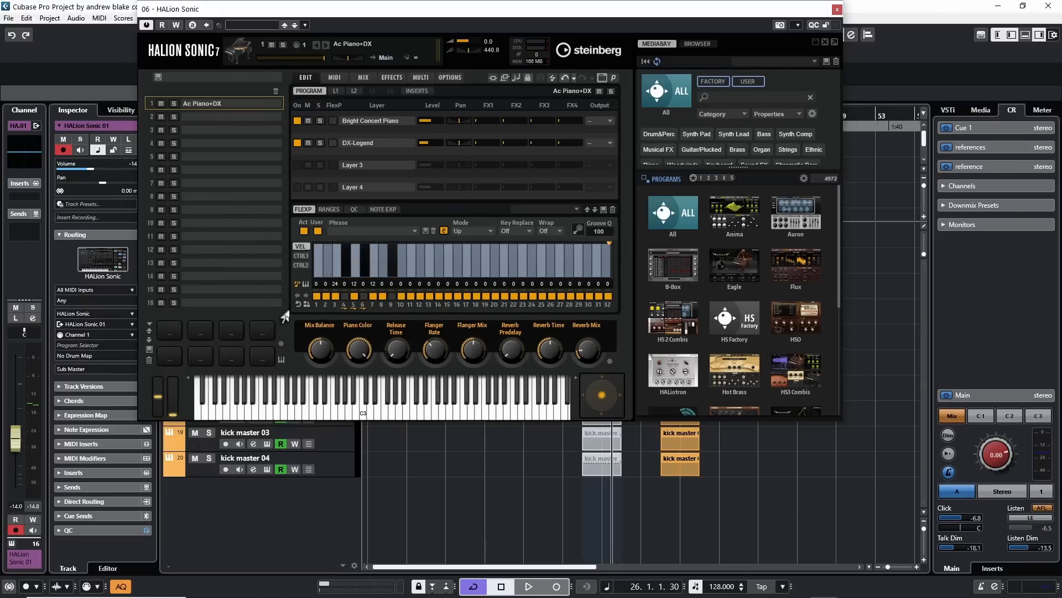
key(space)
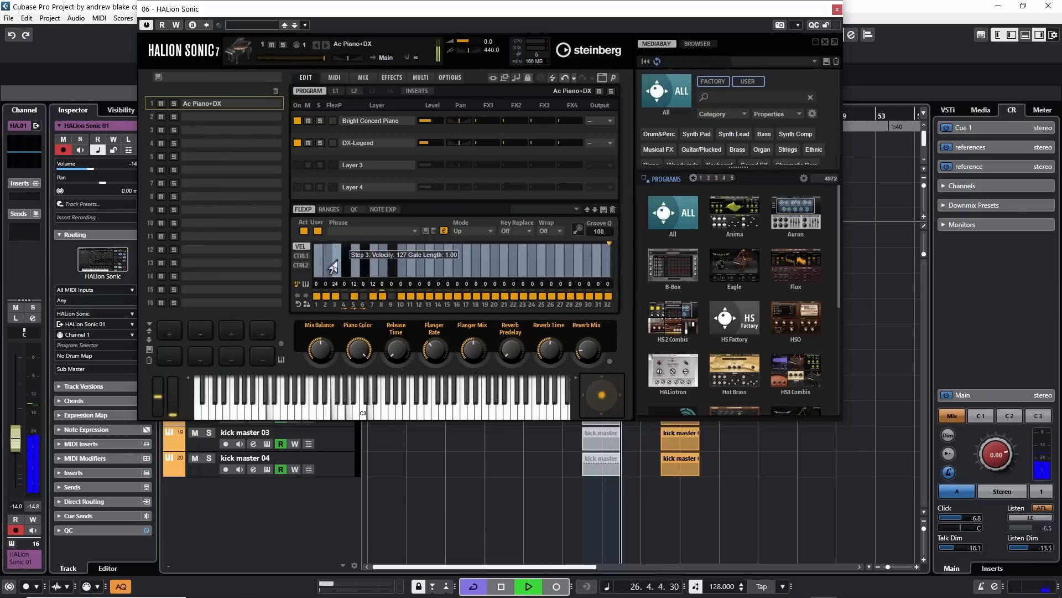
key(space)
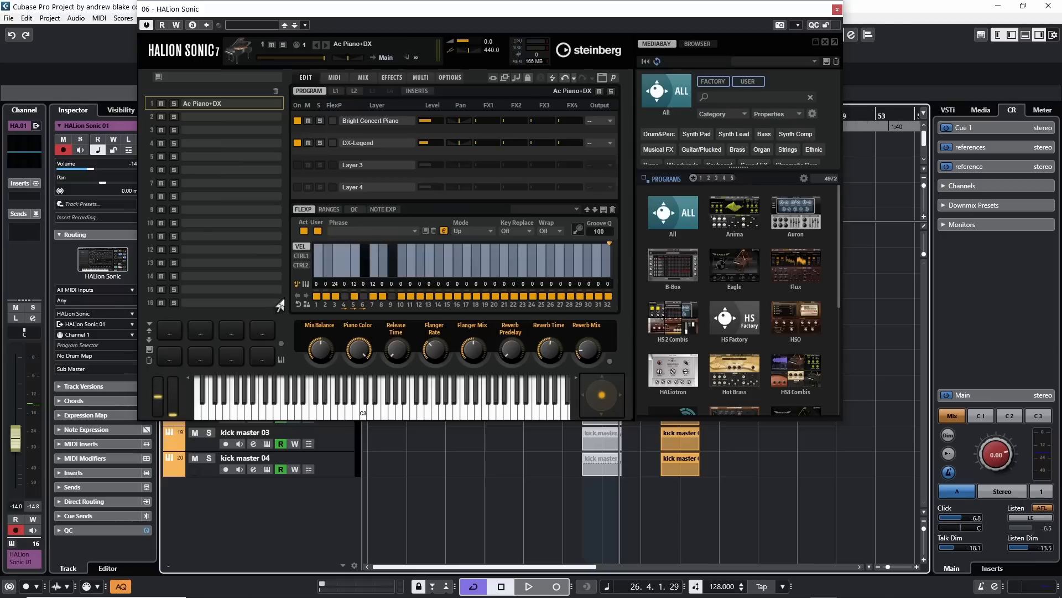
- Play the phrase, shift it two steps to the right and shift it back to the left
key(space)
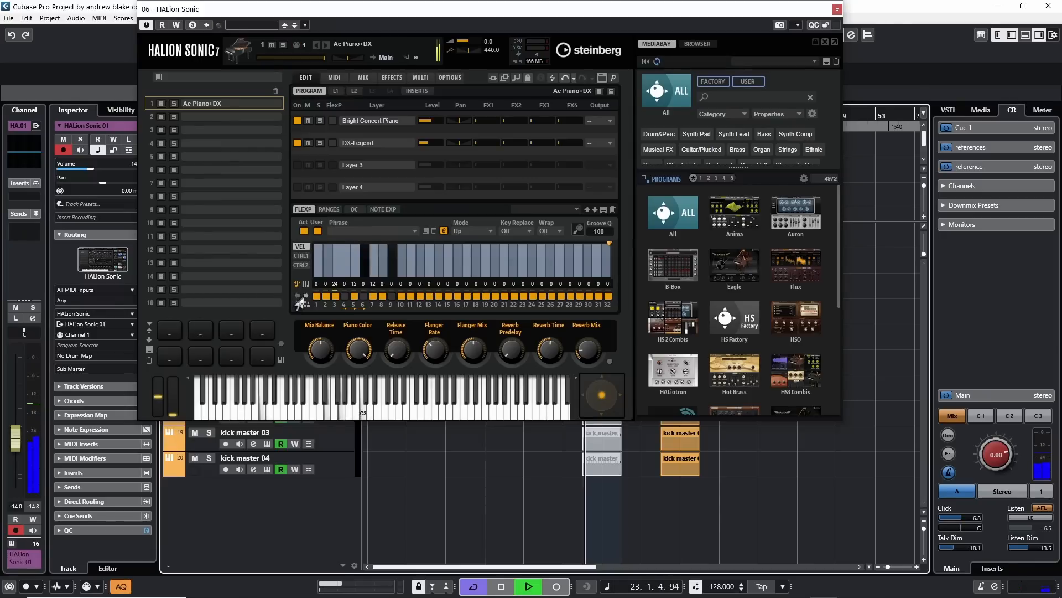
click(302, 301)
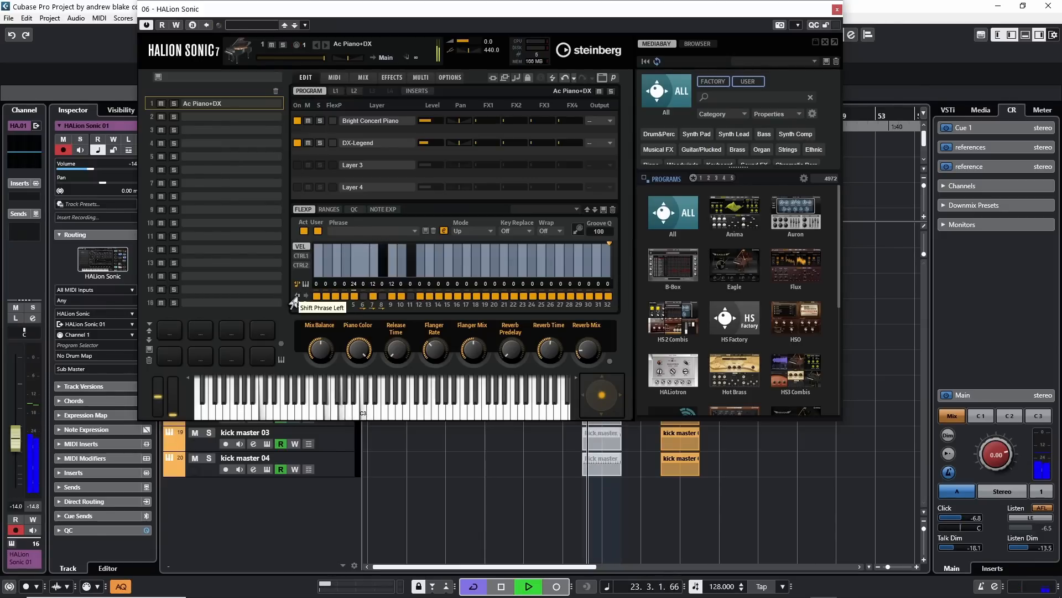
click(295, 299)
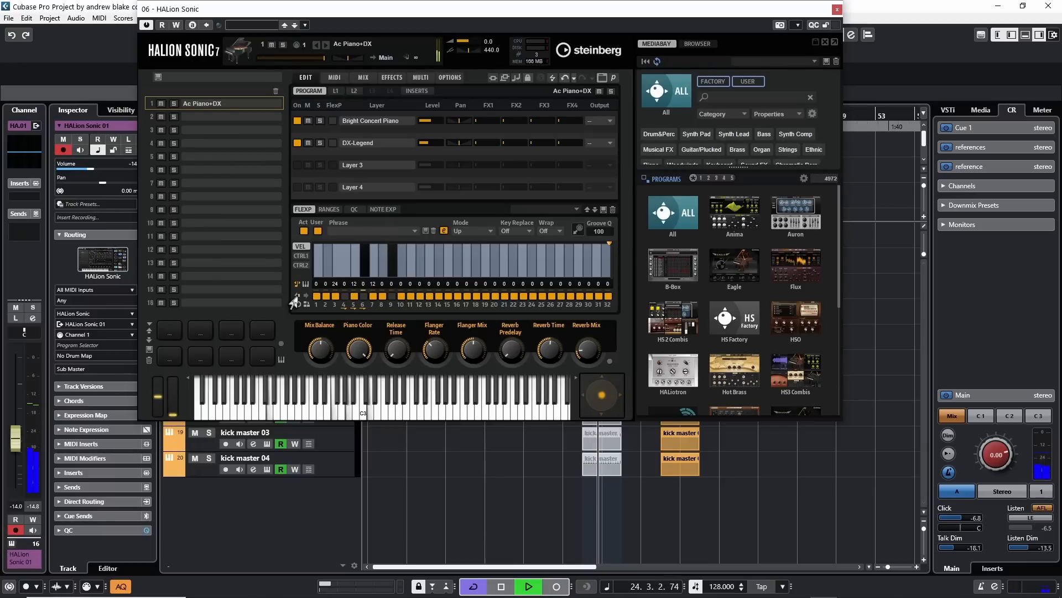
click(294, 300)
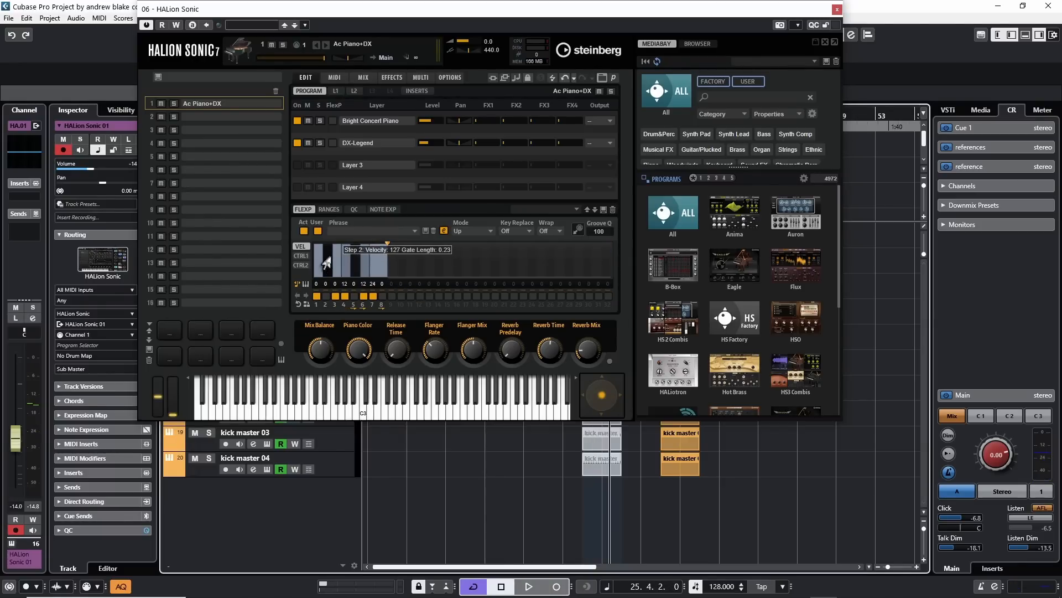
- Play the eight-step phrase, reverse its step order twice and duplicate it to 16 steps
key(space)
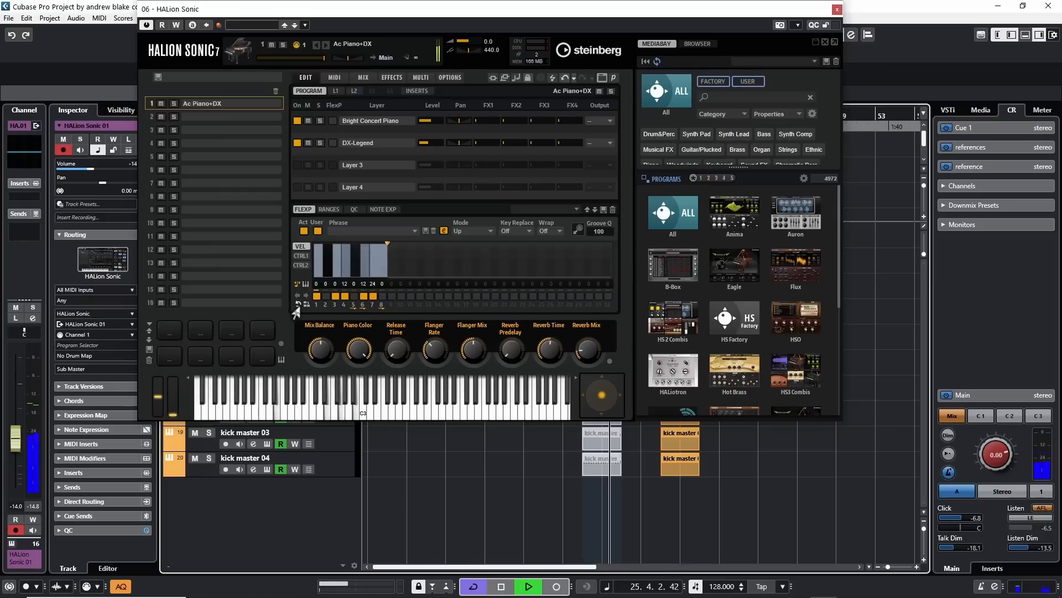
click(298, 305)
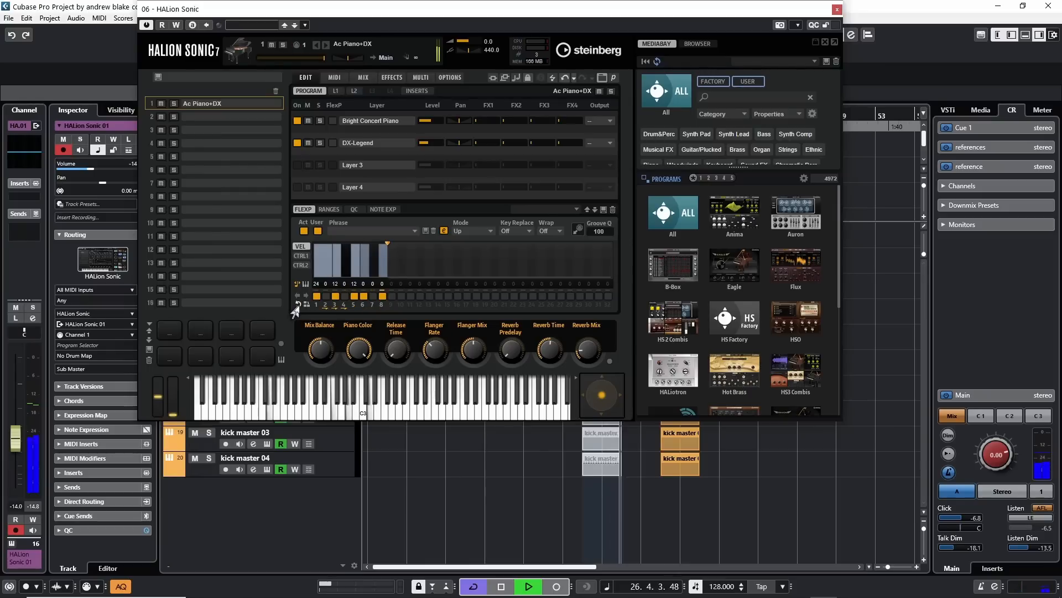
click(298, 304)
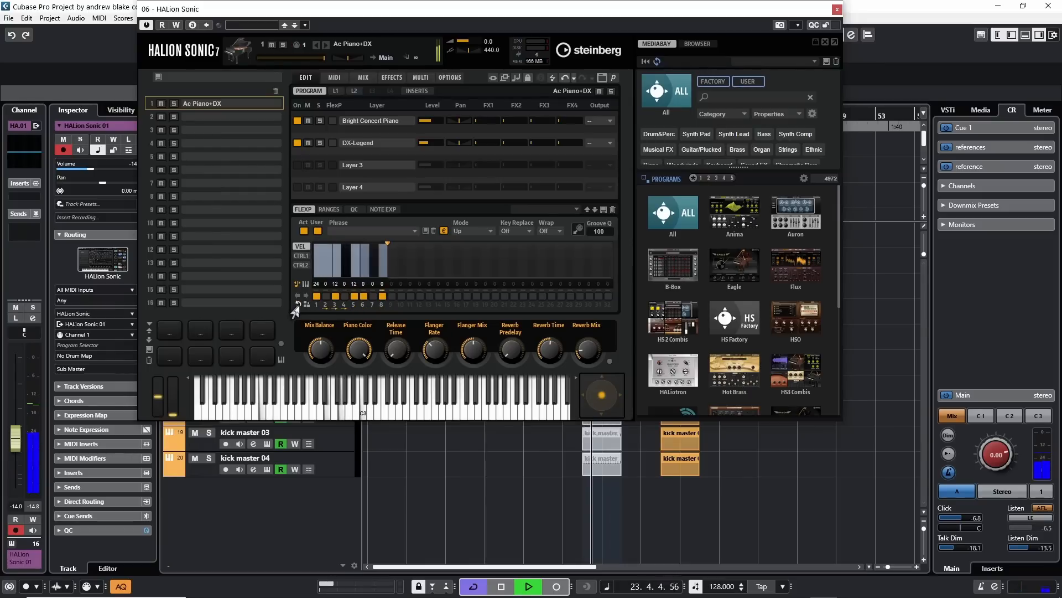
click(306, 304)
key(space)
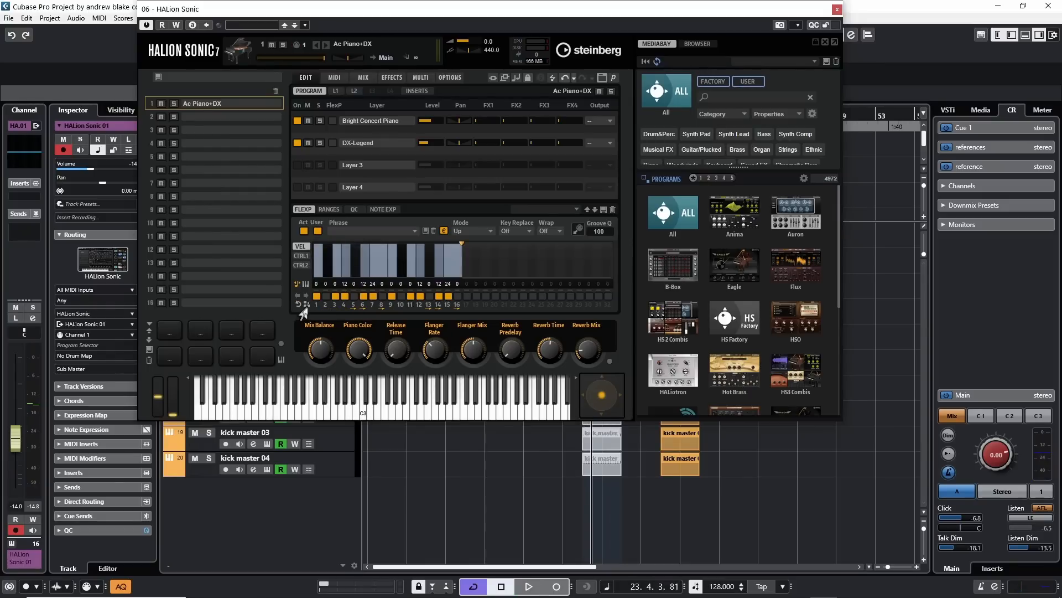
- Duplicate the 16-step phrase to 32 steps and check the reset, fill gap and length options available for step 3
click(306, 304)
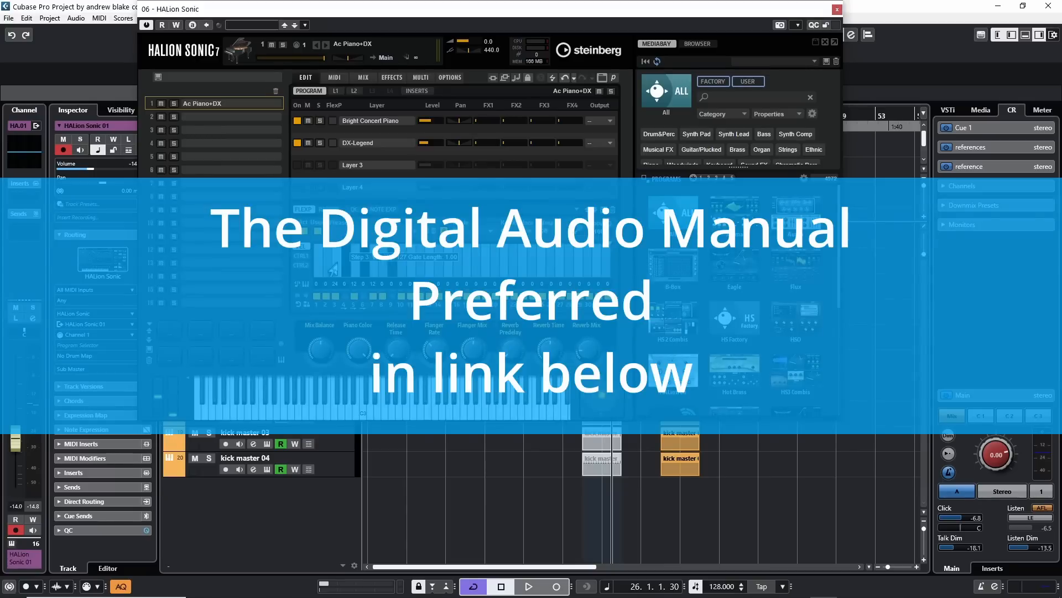
right_click(334, 268)
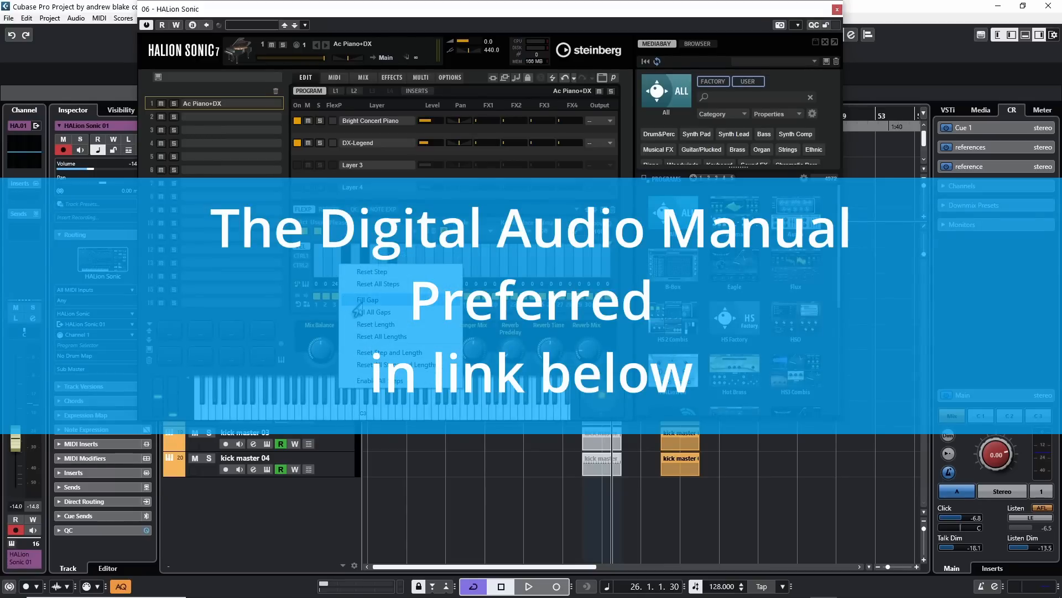
click(282, 331)
- Play the phrase three times, stopping playback after each pass, to listen to the step pattern
key(space)
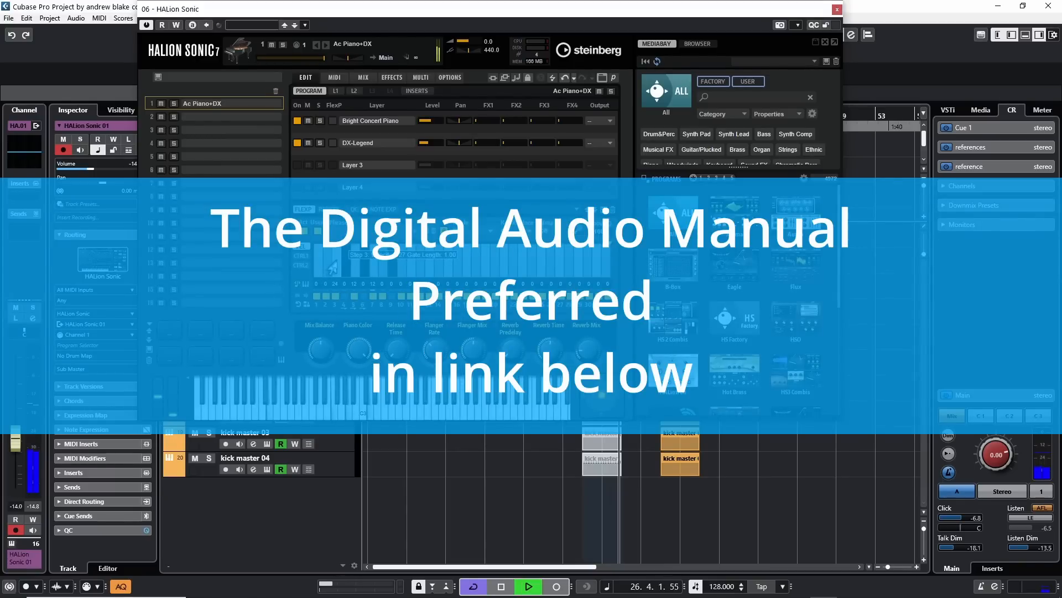
key(space)
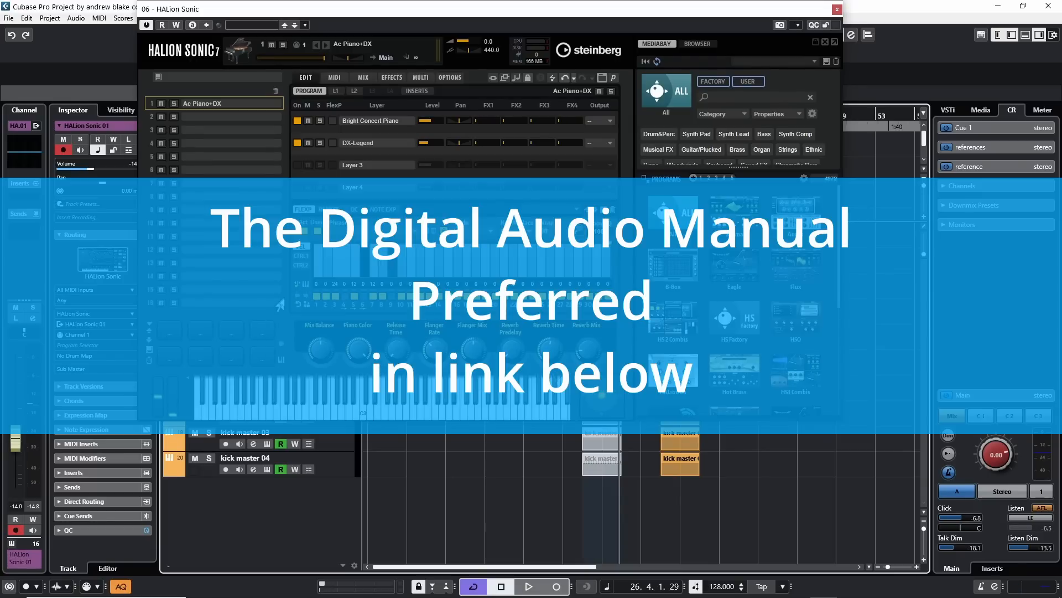
key(space)
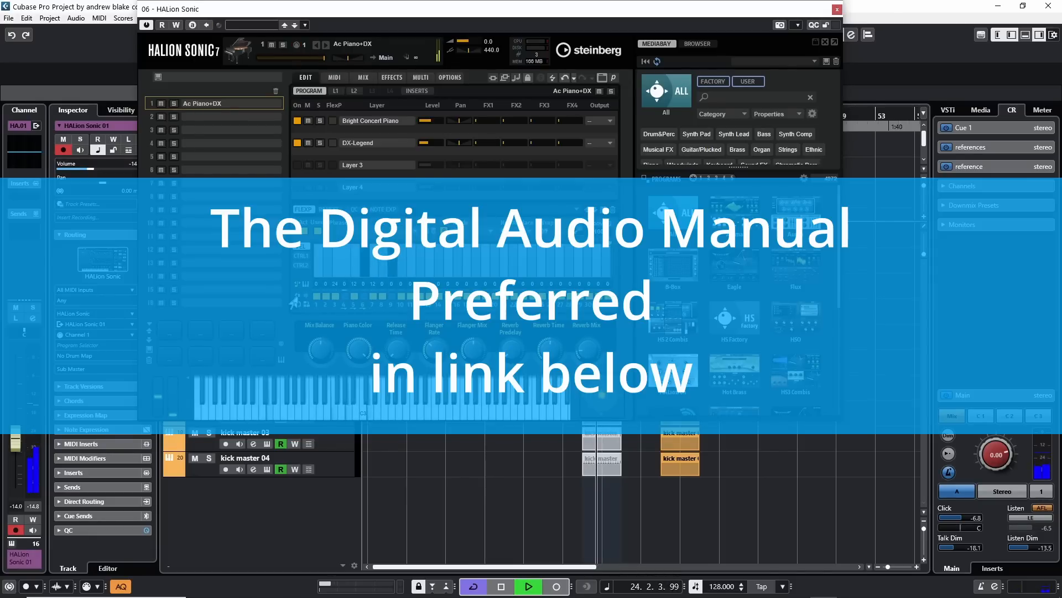
key(space)
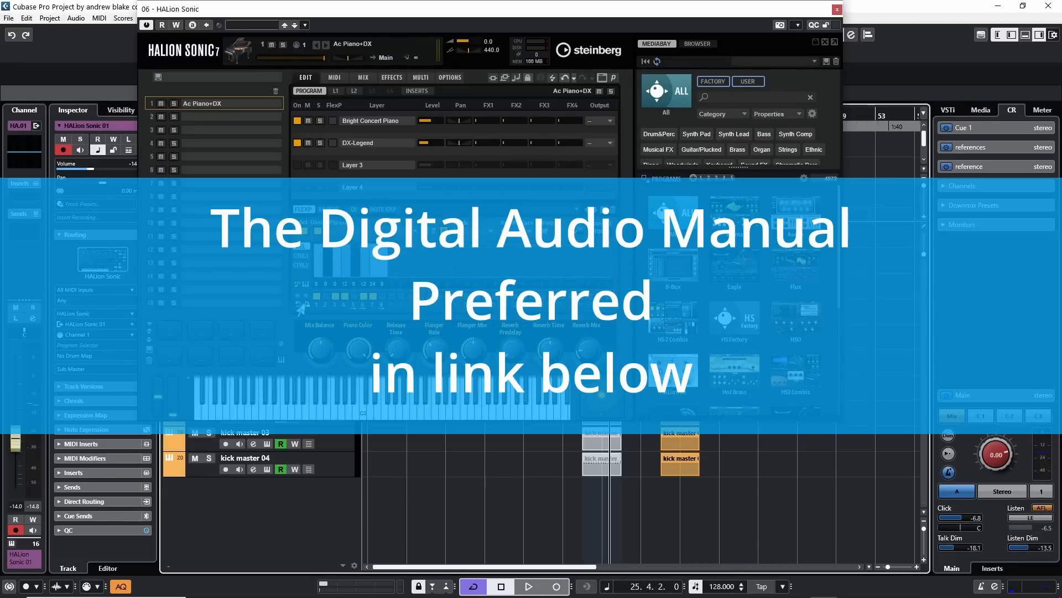
key(space)
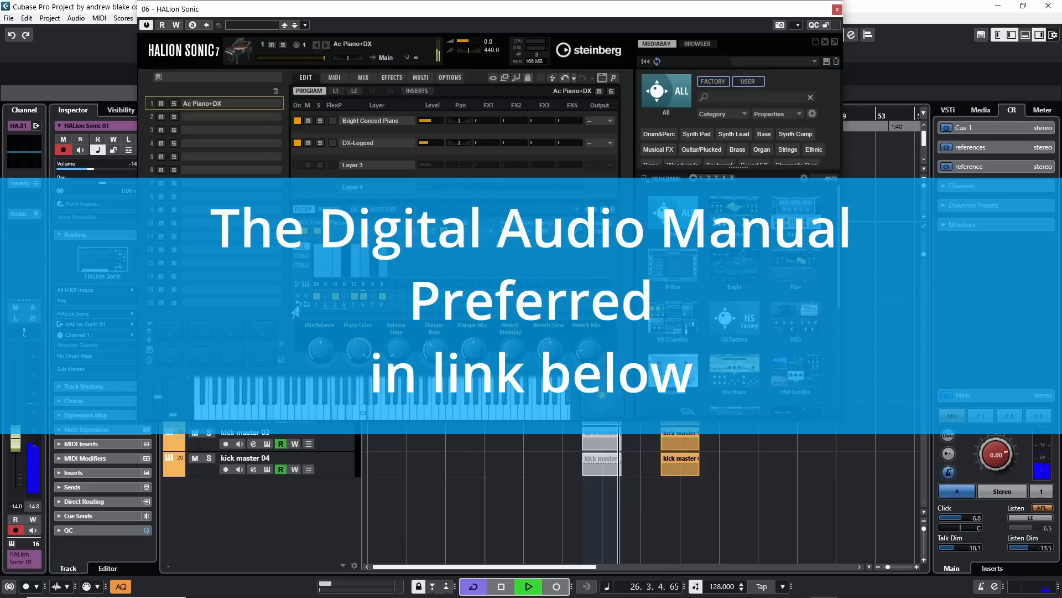
key(space)
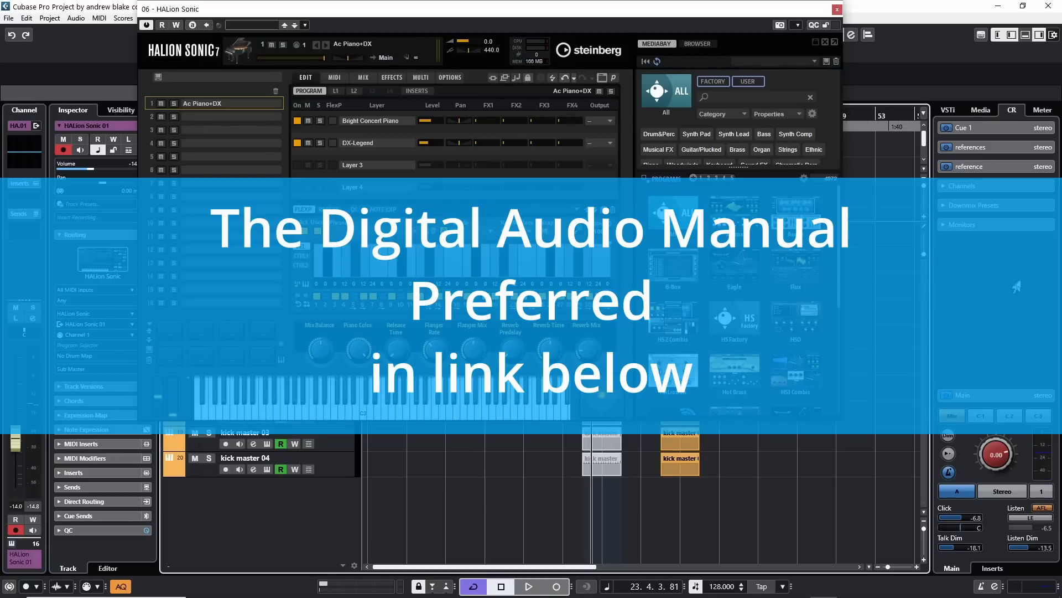